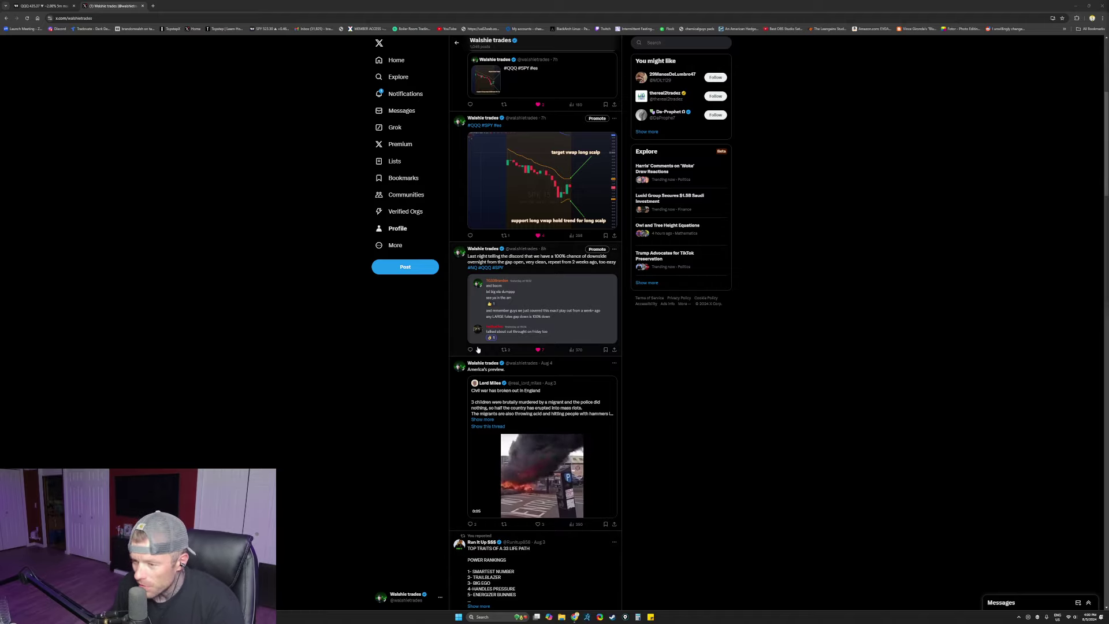
# - View the Discord screenshot in the overnight downside post and underline "any LARGE futes gap down is 100% down", clear the mark and close the image
pyautogui.click(523, 304)
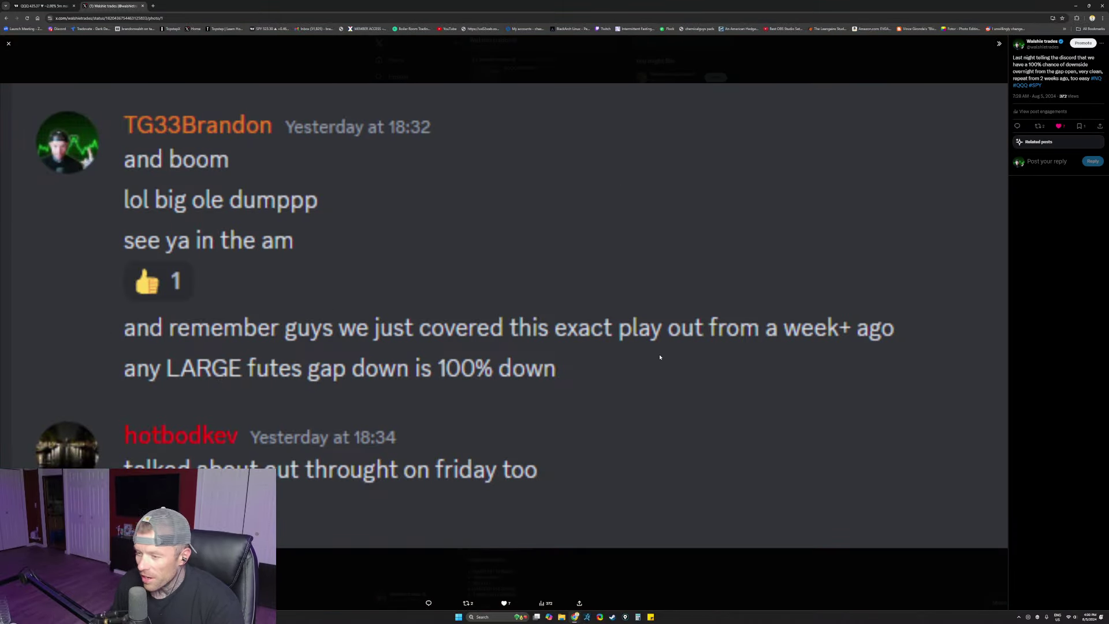
pyautogui.moveTo(93, 391); pyautogui.dragTo(593, 395)
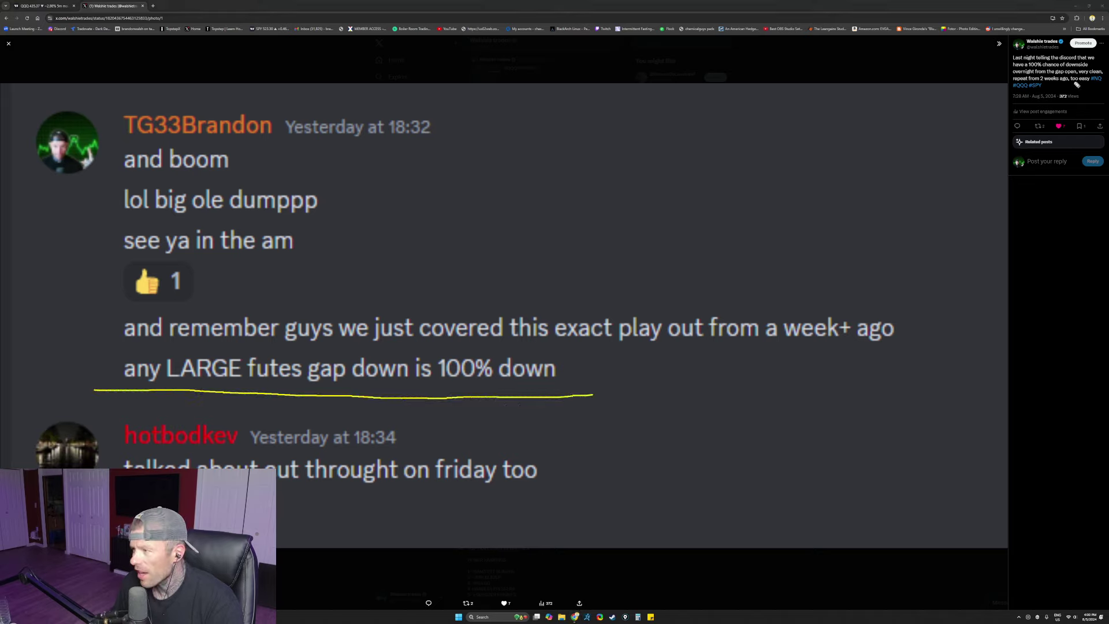
pyautogui.press('Escape')
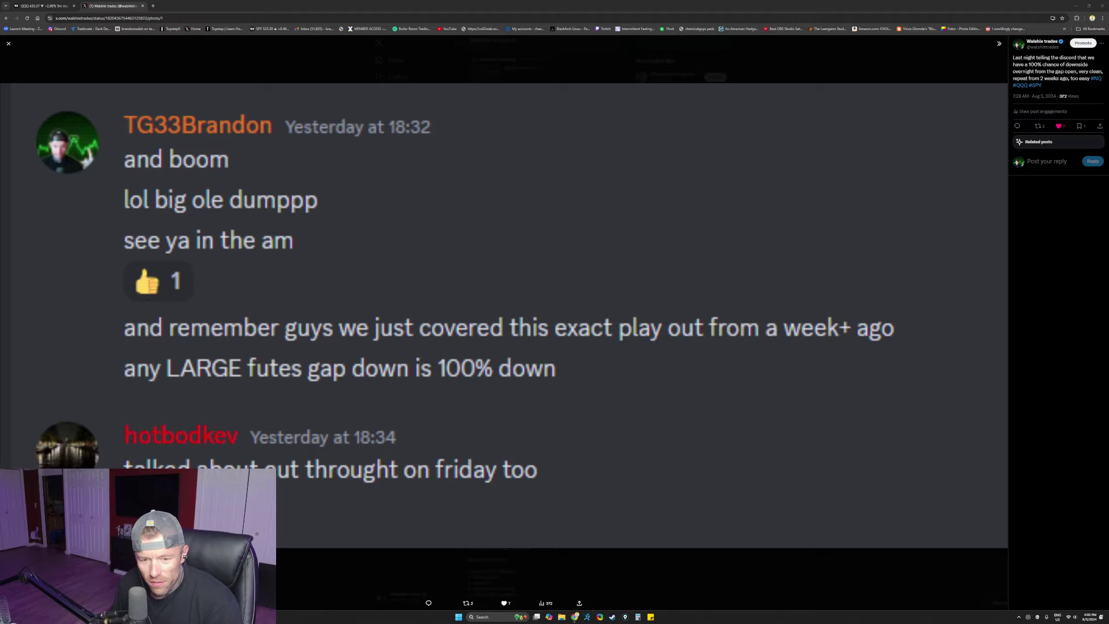
pyautogui.click(10, 46)
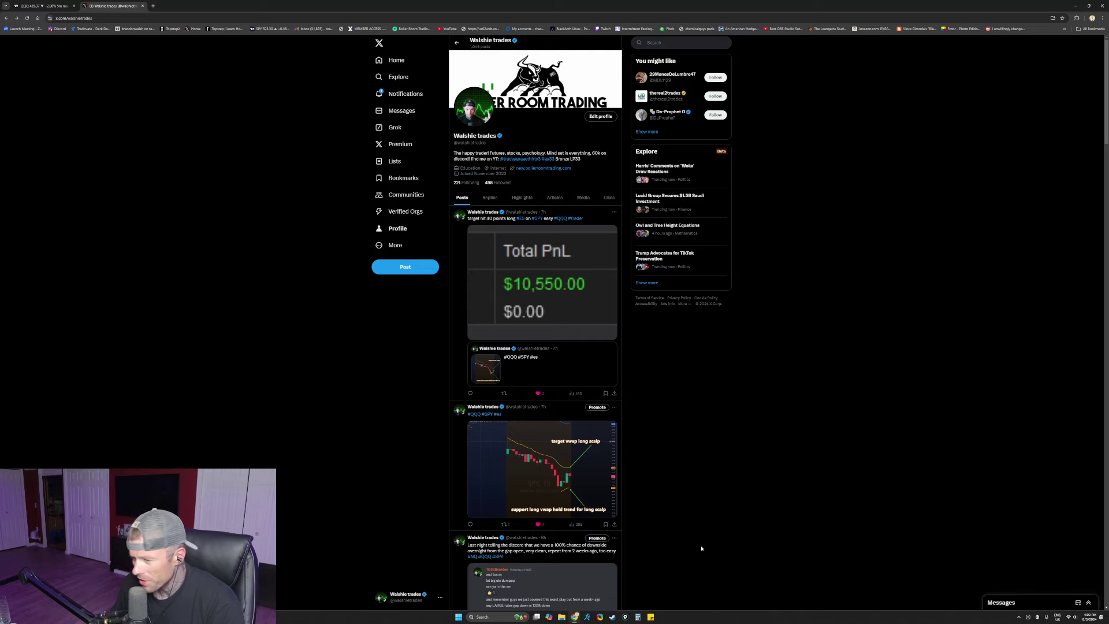
# - View the Discord gap-down screenshot again, close it and return to the start of the profile
pyautogui.scroll(-3, 701, 546)
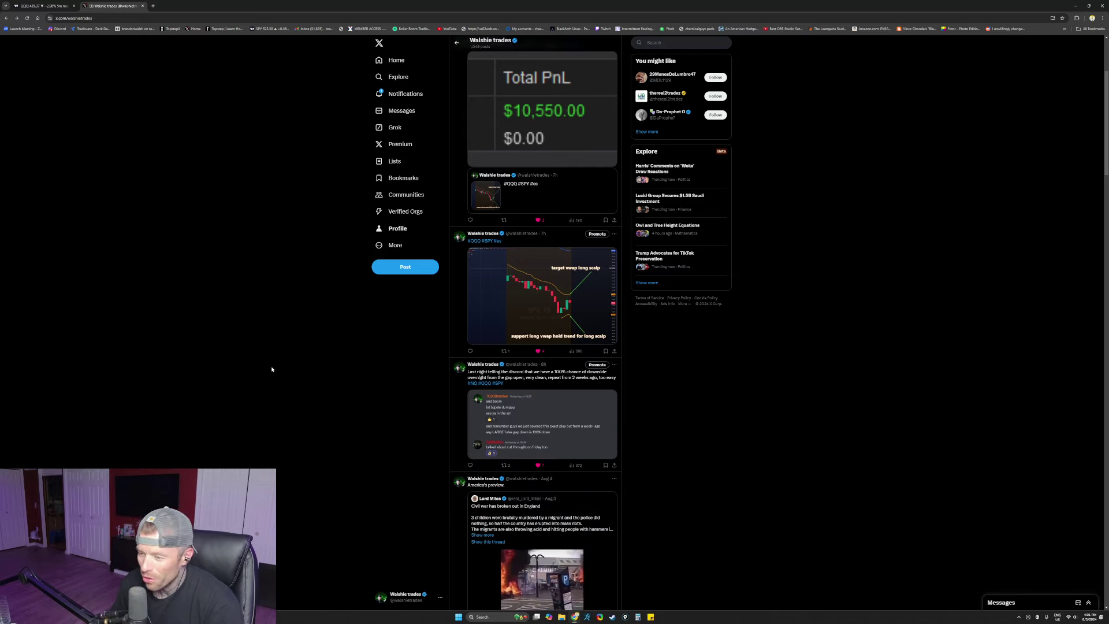
pyautogui.click(560, 420)
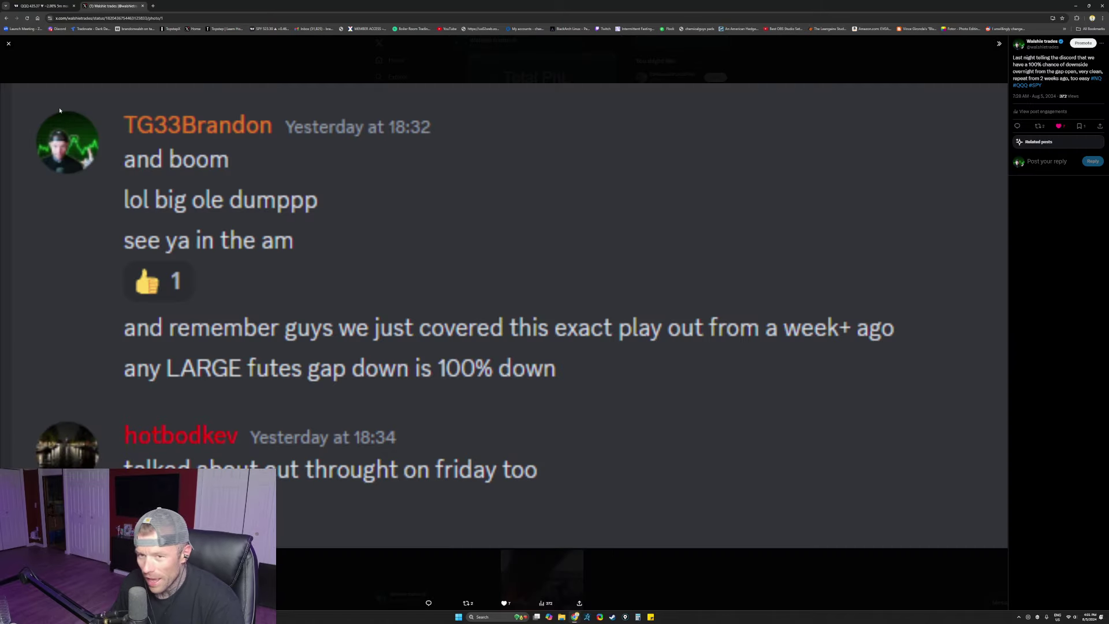
pyautogui.click(8, 44)
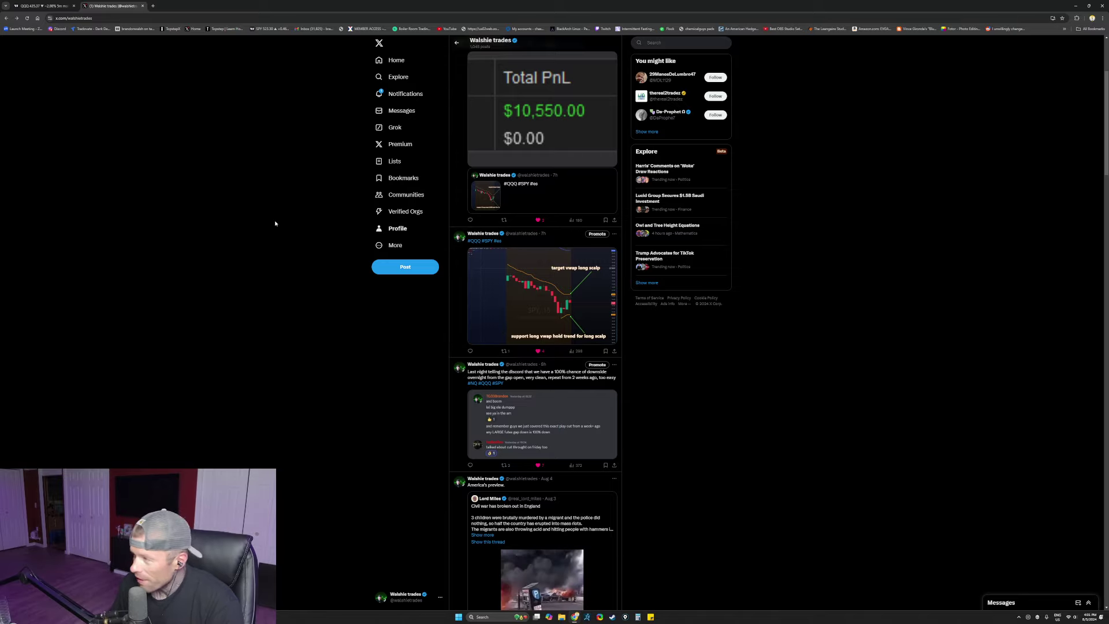
pyautogui.scroll(2, 390, 383)
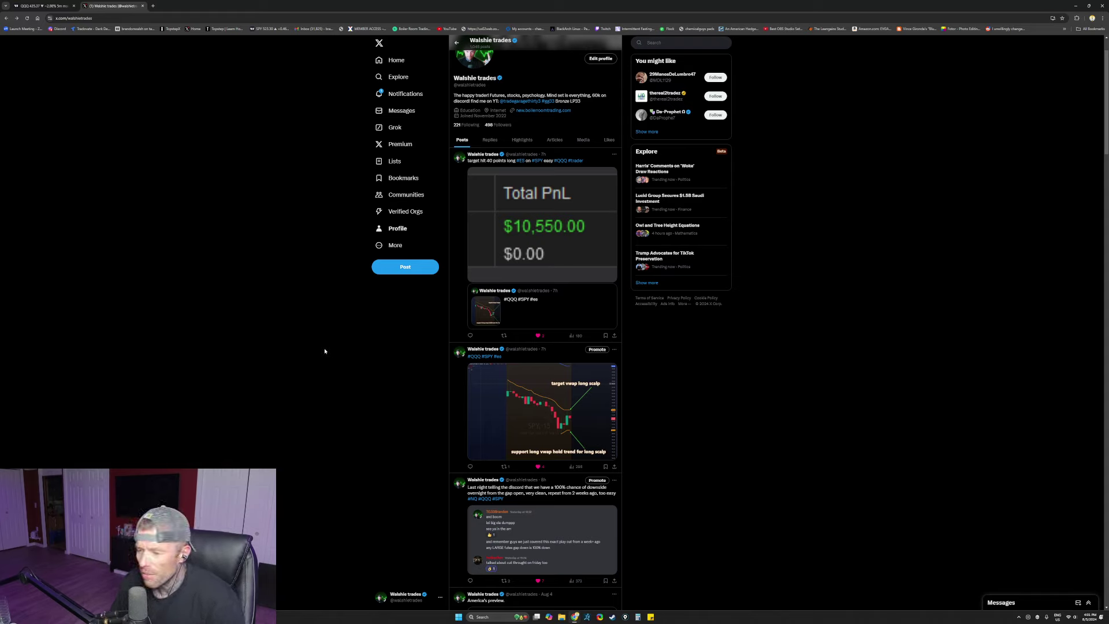
pyautogui.scroll(1, 386, 481)
pyautogui.scroll(1, 380, 483)
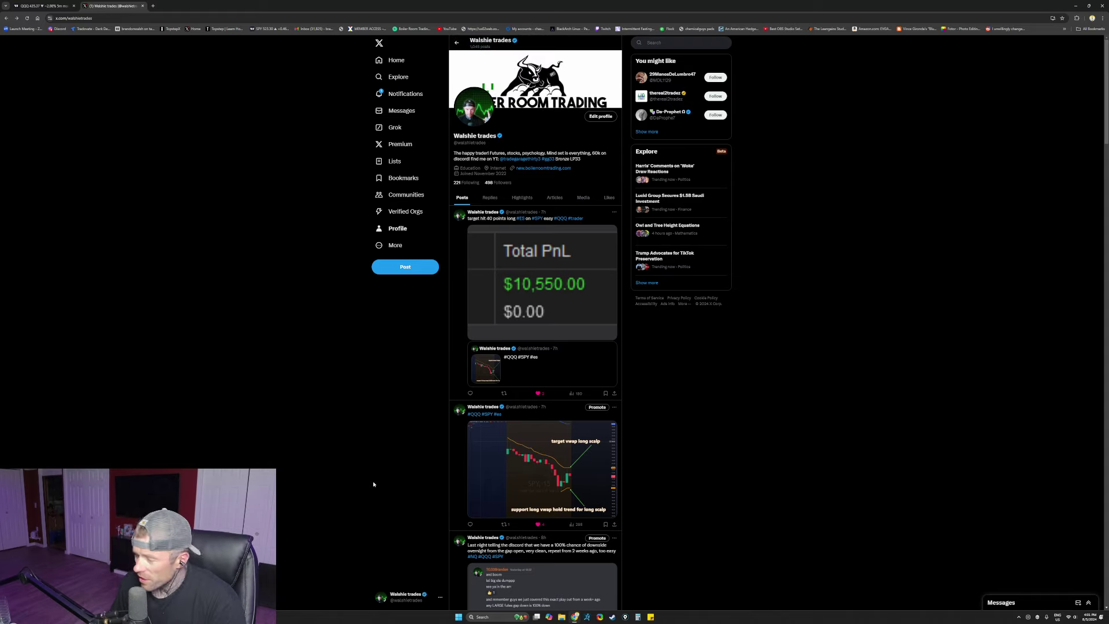
# - Open the posted SPY 15-minute chart image, circle "target vwap long scalp" and draw a line labelled SVP beneath the session low
pyautogui.click(493, 365)
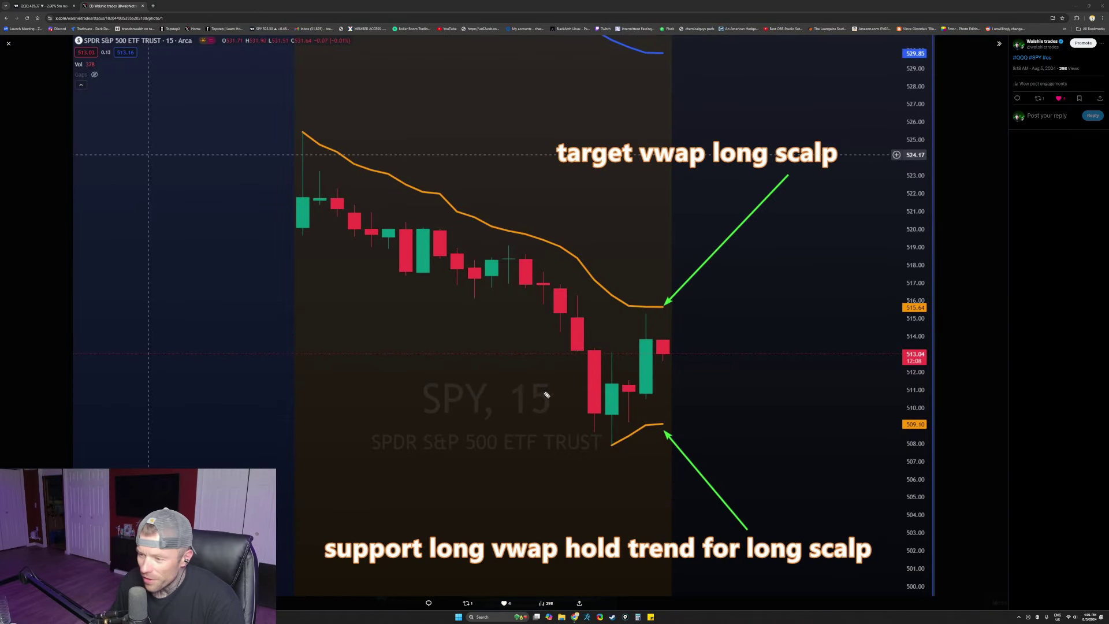
pyautogui.moveTo(832, 127)
pyautogui.mouseDown()
pyautogui.moveTo(526, 143)
pyautogui.moveTo(777, 193)
pyautogui.moveTo(836, 126)
pyautogui.mouseUp()
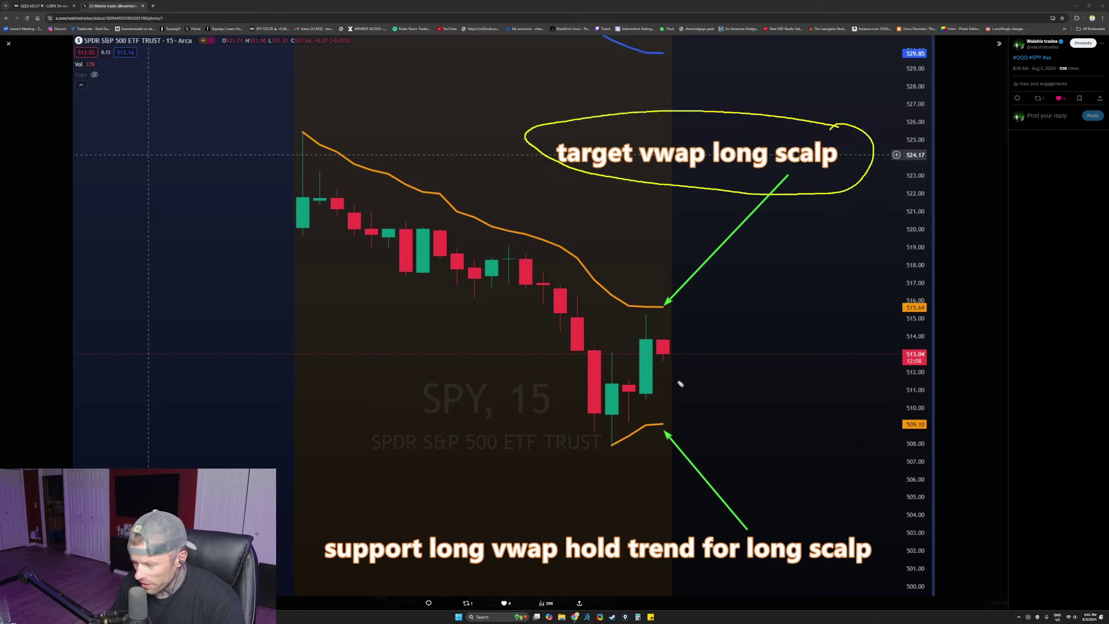
pyautogui.moveTo(506, 449)
pyautogui.mouseDown()
pyautogui.moveTo(637, 456)
pyautogui.moveTo(565, 484)
pyautogui.mouseUp()
pyautogui.moveTo(614, 476); pyautogui.dragTo(630, 474)
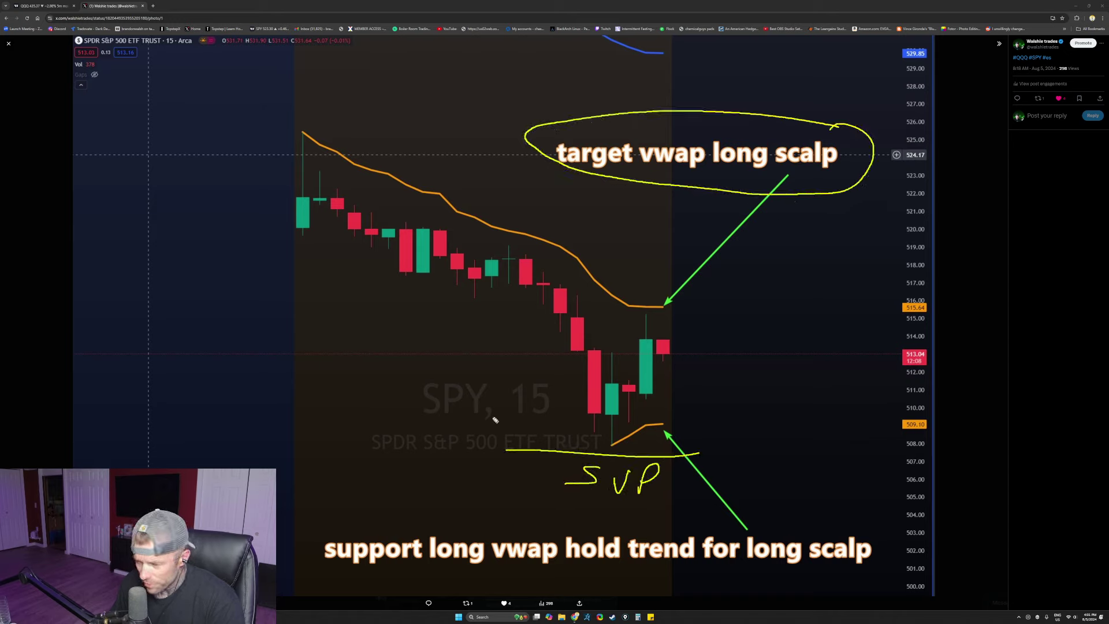
# - Mark the session low and opening high with arrows, trace both VWAP curves, then clear all annotations and close the chart image
pyautogui.moveTo(496, 398); pyautogui.dragTo(605, 447)
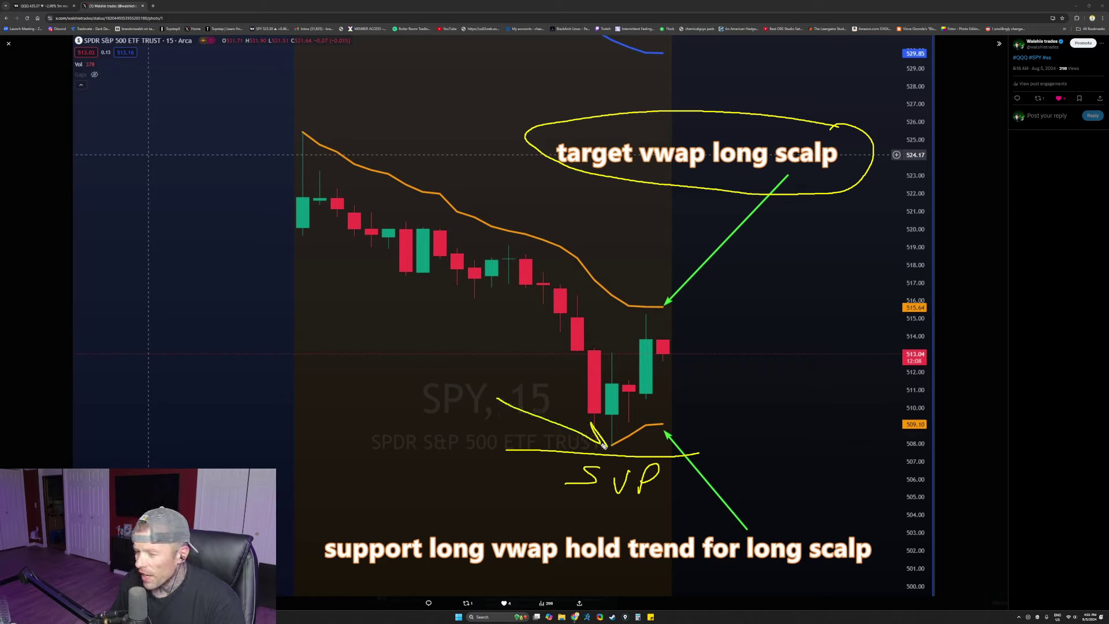
pyautogui.moveTo(686, 424); pyautogui.dragTo(811, 374)
pyautogui.moveTo(368, 83)
pyautogui.mouseDown()
pyautogui.moveTo(324, 118)
pyautogui.moveTo(653, 300)
pyautogui.mouseUp()
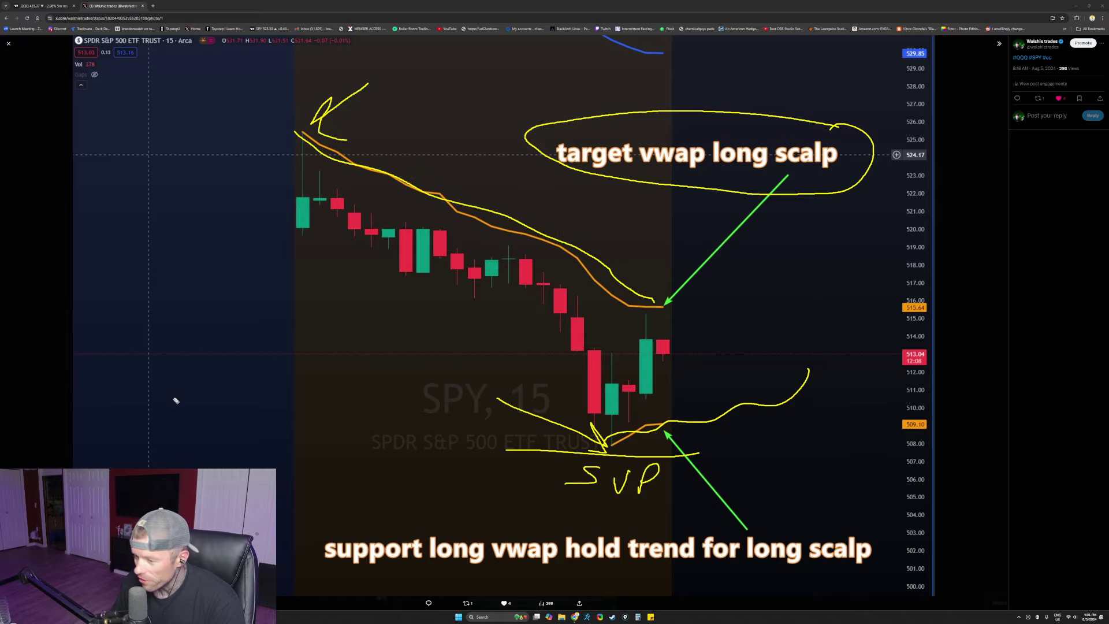
pyautogui.press('e')
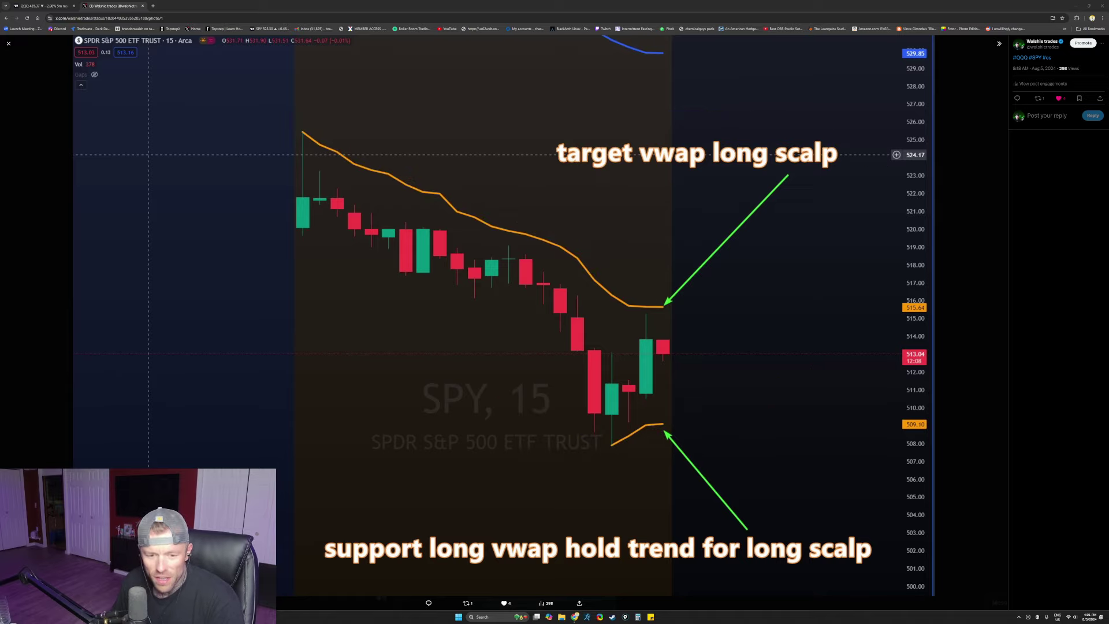
pyautogui.click(9, 44)
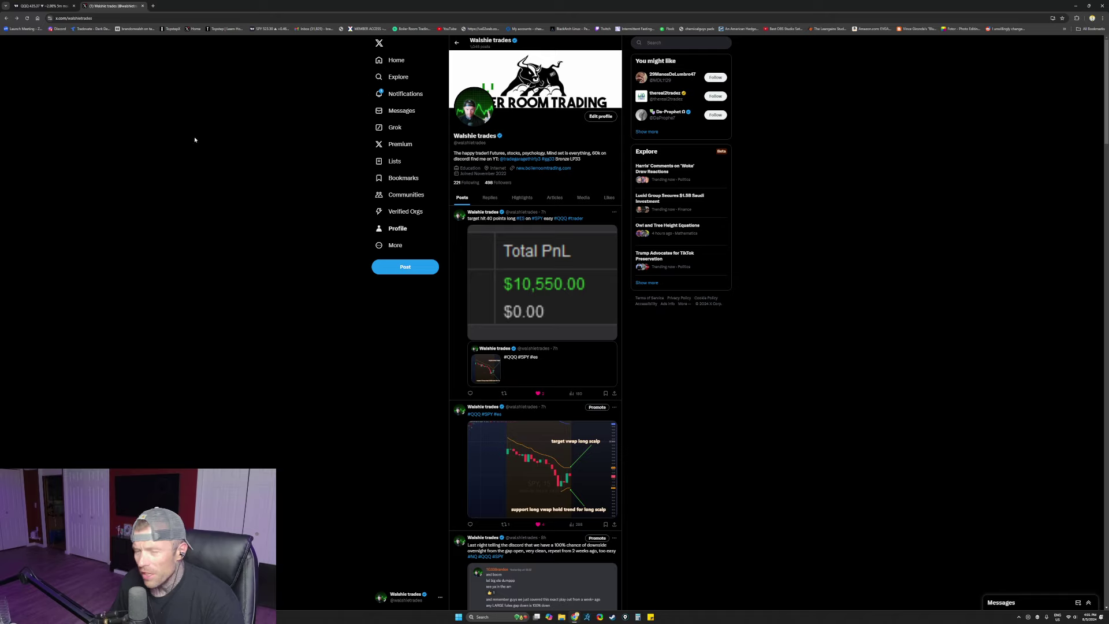
# - Close the X profile tab and change the TradingView layout to a single QQQ chart
pyautogui.click(142, 6)
pyautogui.scroll(3, 415, 426)
pyautogui.moveTo(375, 483); pyautogui.dragTo(424, 279)
pyautogui.scroll(4, 302, 198)
pyautogui.moveTo(373, 87); pyautogui.dragTo(417, 151)
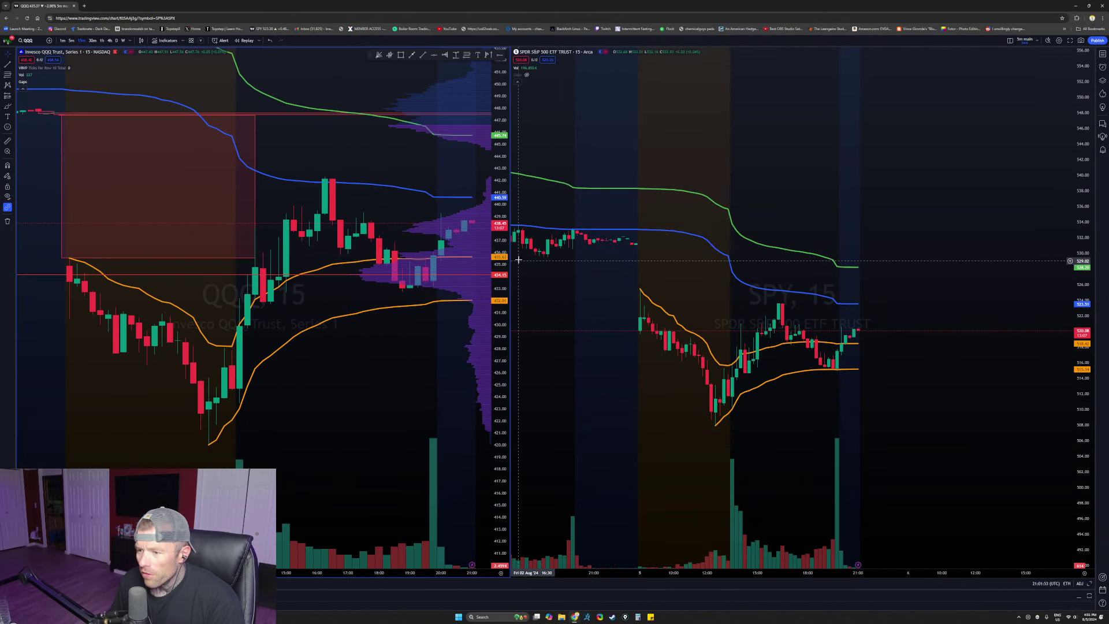
pyautogui.click(1009, 40)
pyautogui.click(1017, 55)
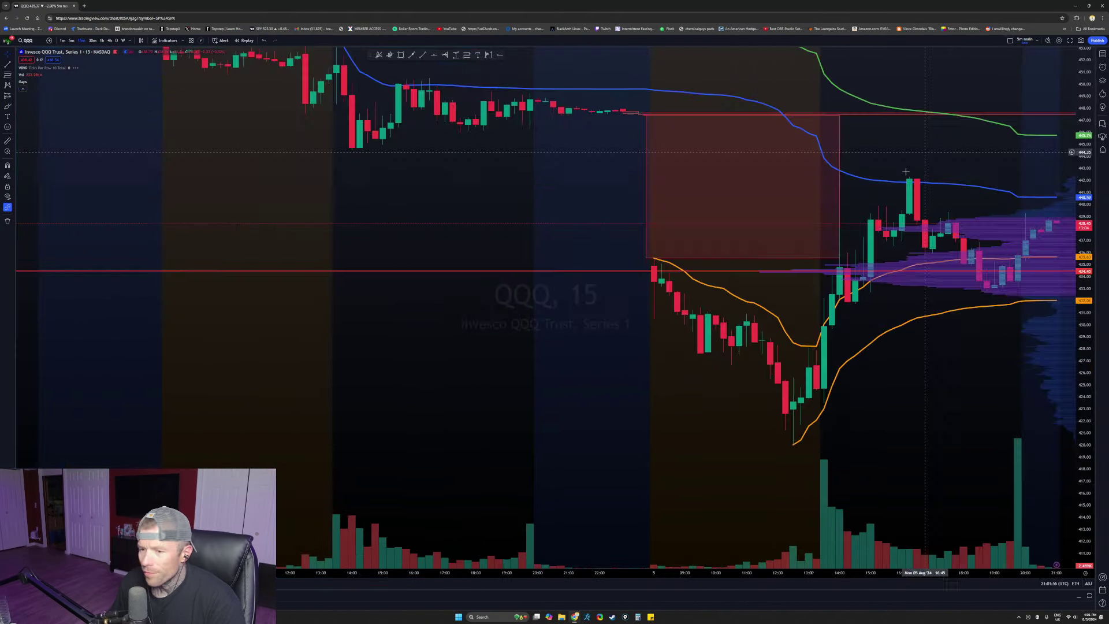
# - Examine the gap zones, VWAP lines and volume profile on the QQQ 15-minute chart over the recent sessions
pyautogui.scroll(4, 728, 397)
pyautogui.scroll(-5, 558, 412)
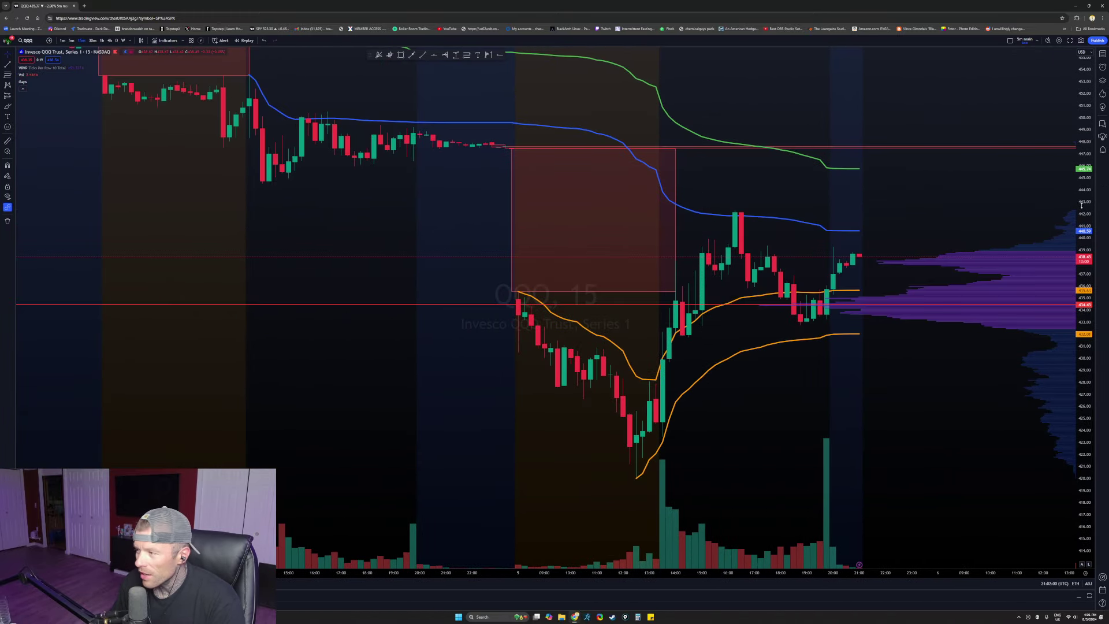
pyautogui.moveTo(1084, 207); pyautogui.dragTo(1085, 307)
pyautogui.moveTo(397, 313); pyautogui.dragTo(702, 455)
pyautogui.moveTo(504, 384); pyautogui.dragTo(517, 384)
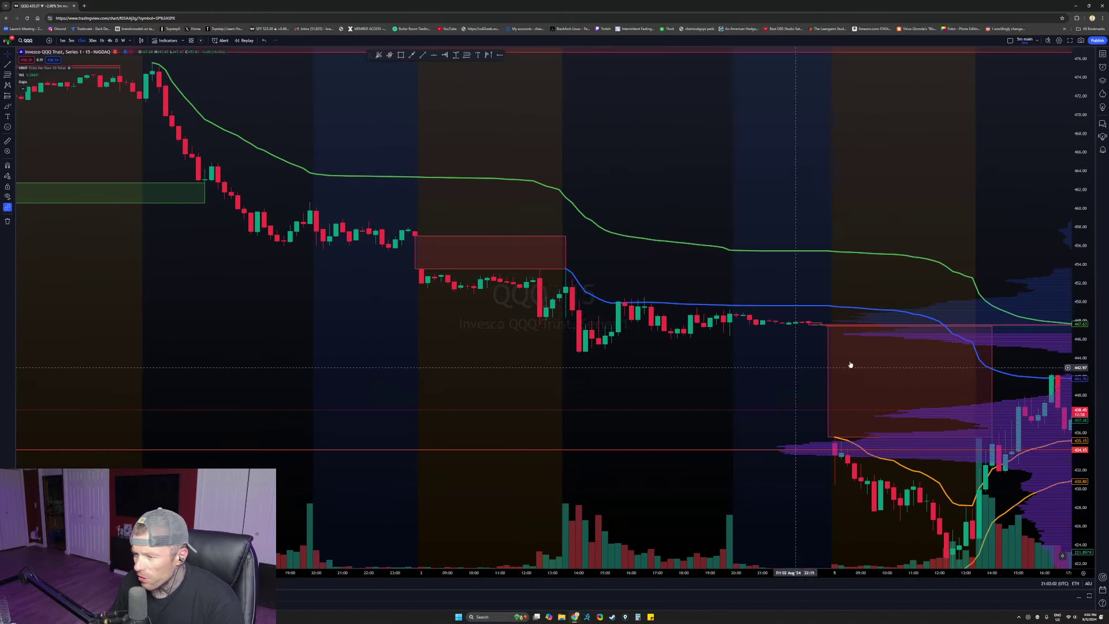
pyautogui.moveTo(1080, 331); pyautogui.dragTo(1080, 190)
pyautogui.moveTo(690, 388); pyautogui.dragTo(656, 358)
pyautogui.scroll(-3, 657, 358)
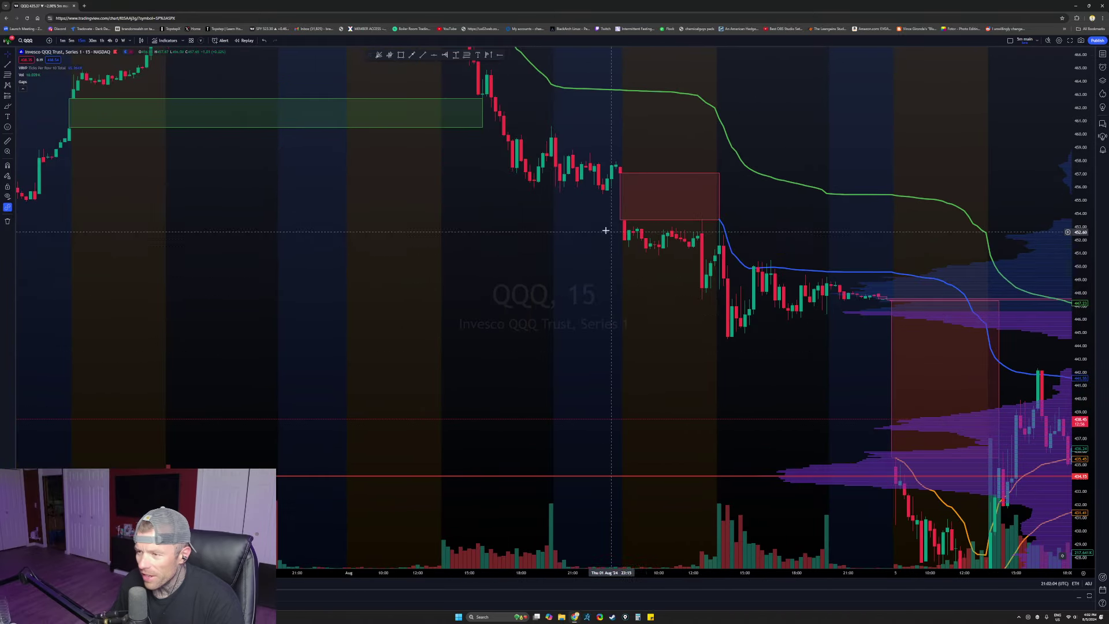
pyautogui.moveTo(614, 231); pyautogui.dragTo(431, 372)
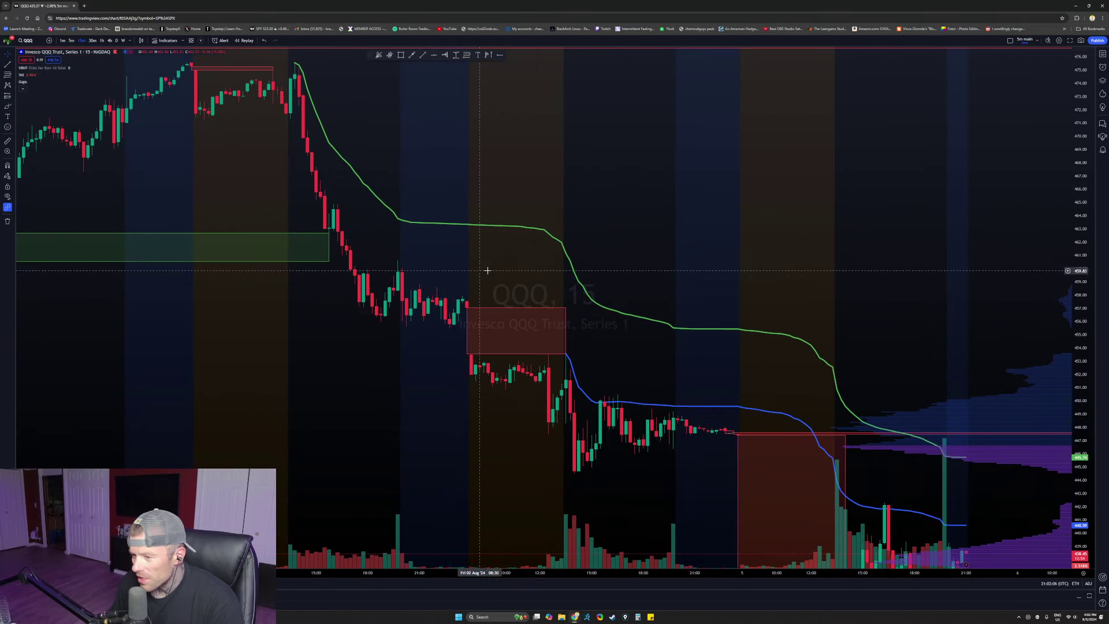
pyautogui.scroll(-5, 951, 399)
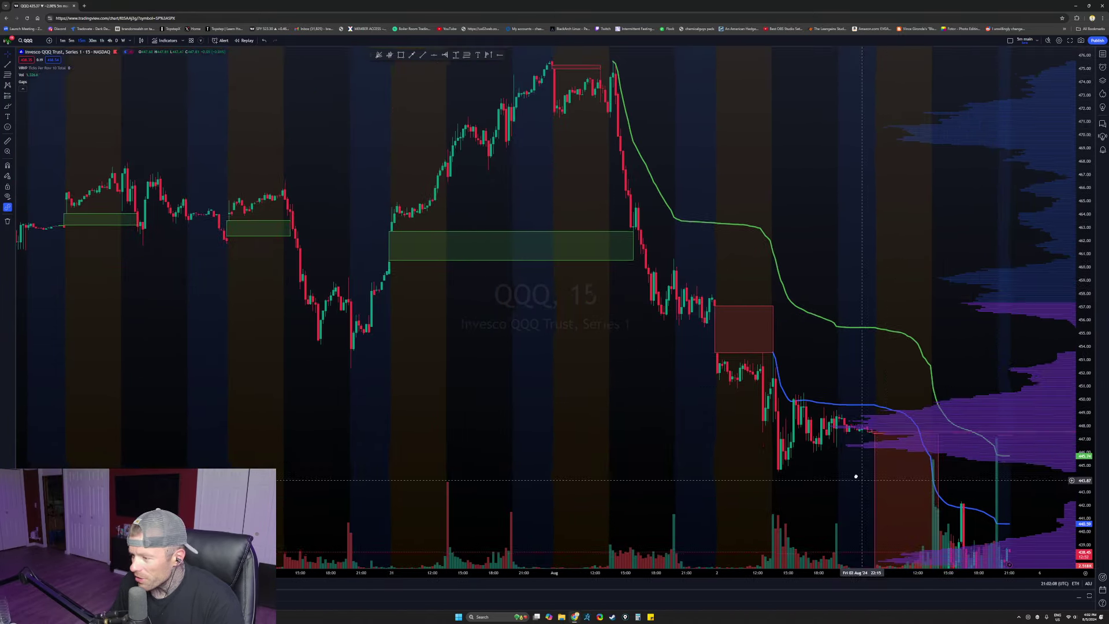
pyautogui.moveTo(863, 481); pyautogui.dragTo(701, 392)
pyautogui.moveTo(1083, 330); pyautogui.dragTo(1083, 395)
pyautogui.scroll(3, 642, 393)
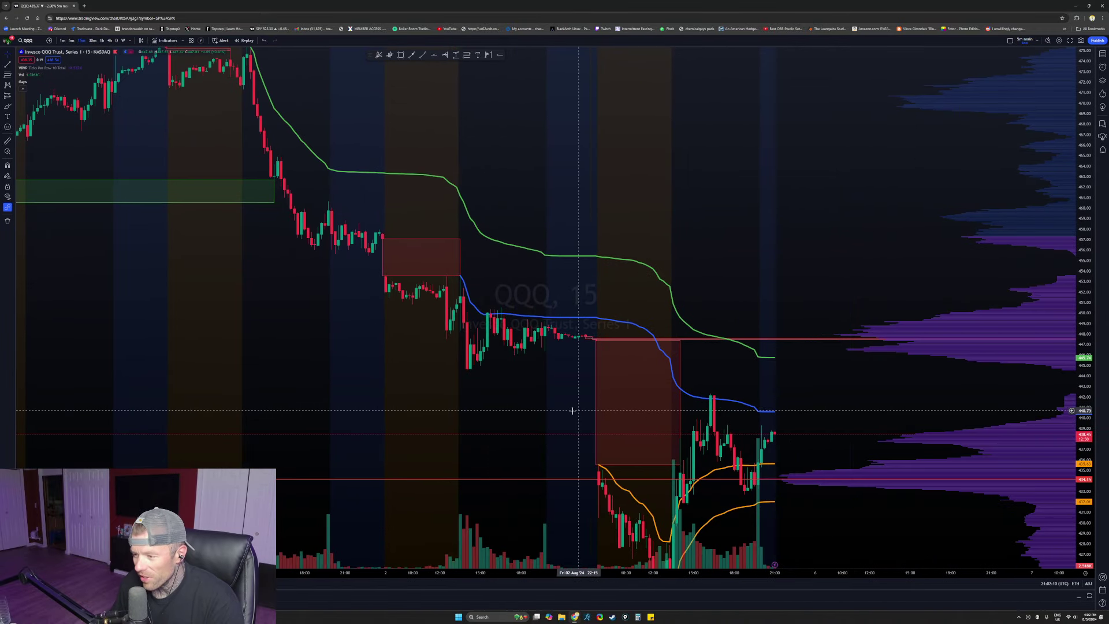
# - Sketch the multi-day QQQ downtrend, replace it with a bounce-and-drop path and a curve along the green VWAP, then clear the drawings
pyautogui.moveTo(153, 44)
pyautogui.mouseDown()
pyautogui.moveTo(264, 168)
pyautogui.moveTo(765, 407)
pyautogui.moveTo(825, 478)
pyautogui.mouseUp()
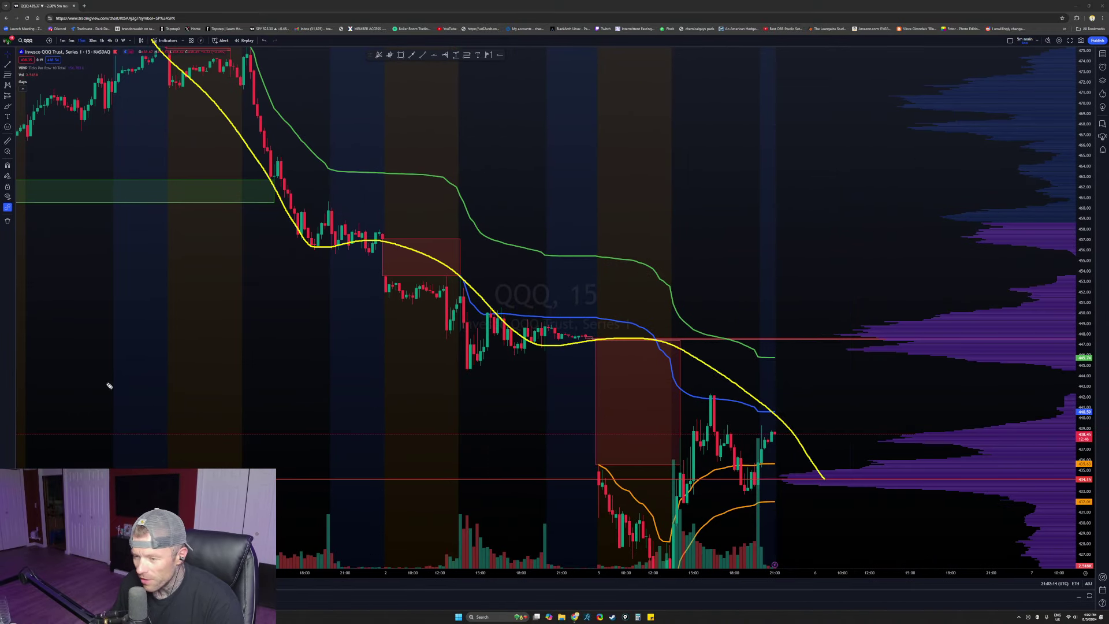
pyautogui.hotkey('ctrl', 'z')
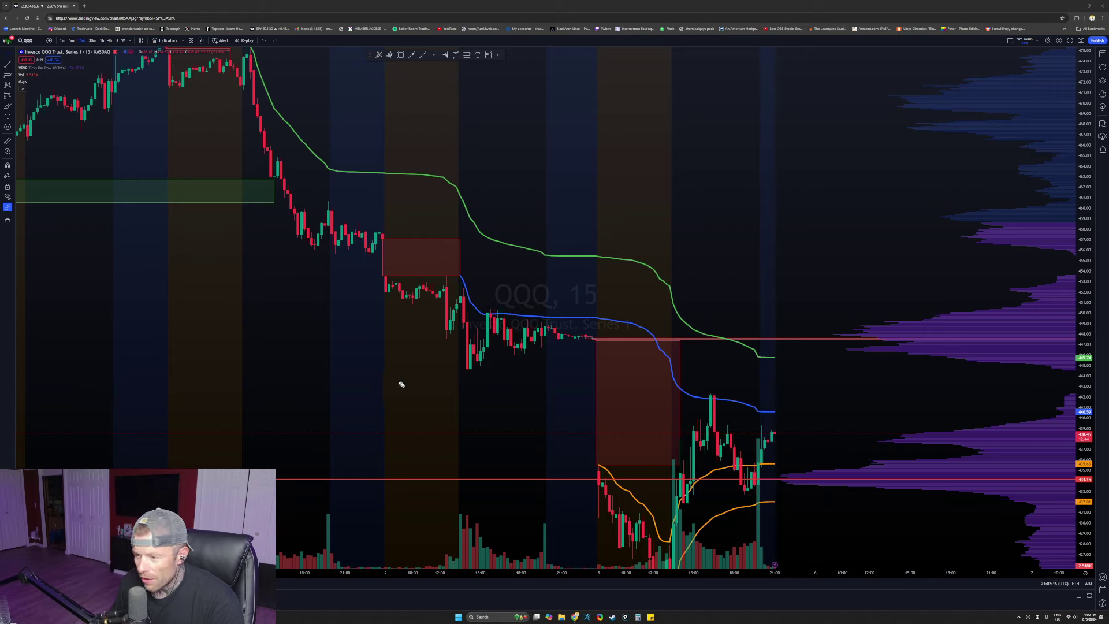
pyautogui.moveTo(330, 370); pyautogui.dragTo(396, 370)
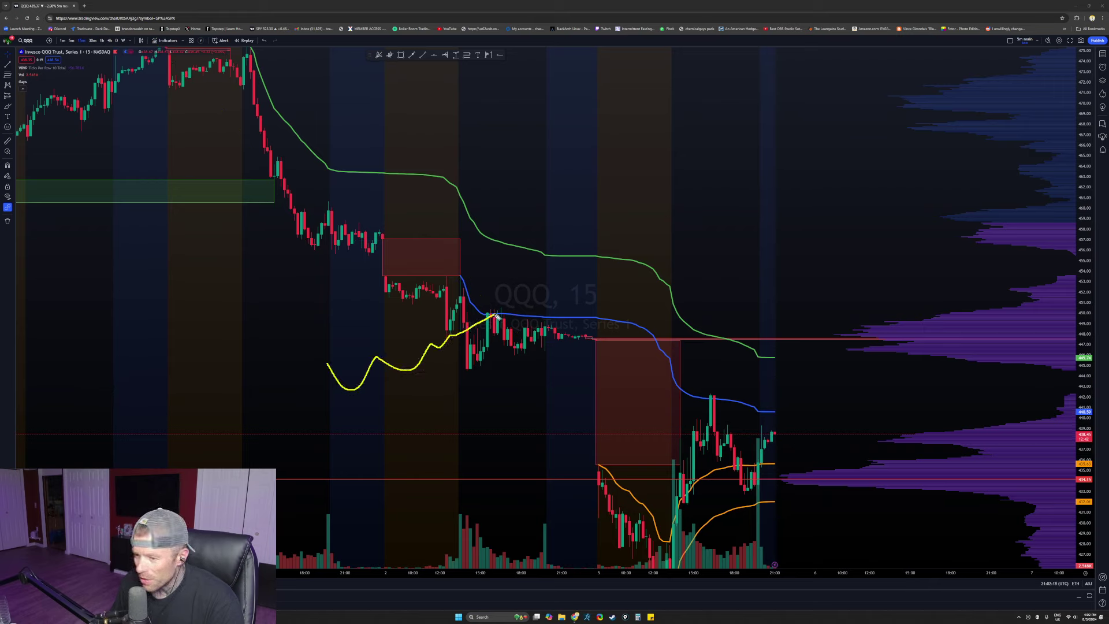
pyautogui.moveTo(272, 98); pyautogui.dragTo(781, 347)
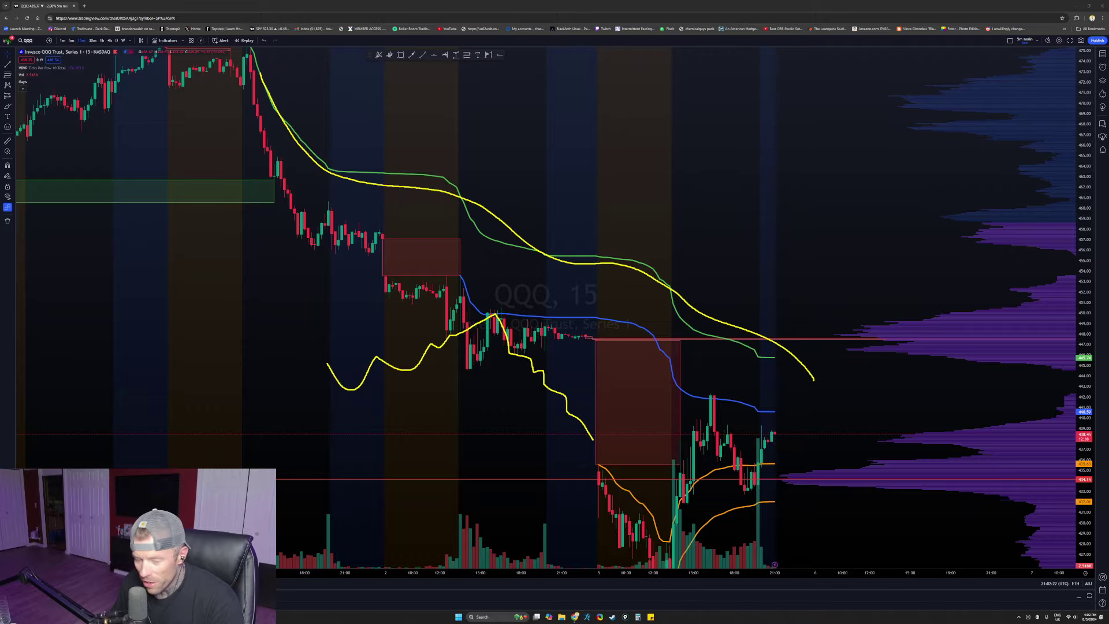
pyautogui.press('Escape')
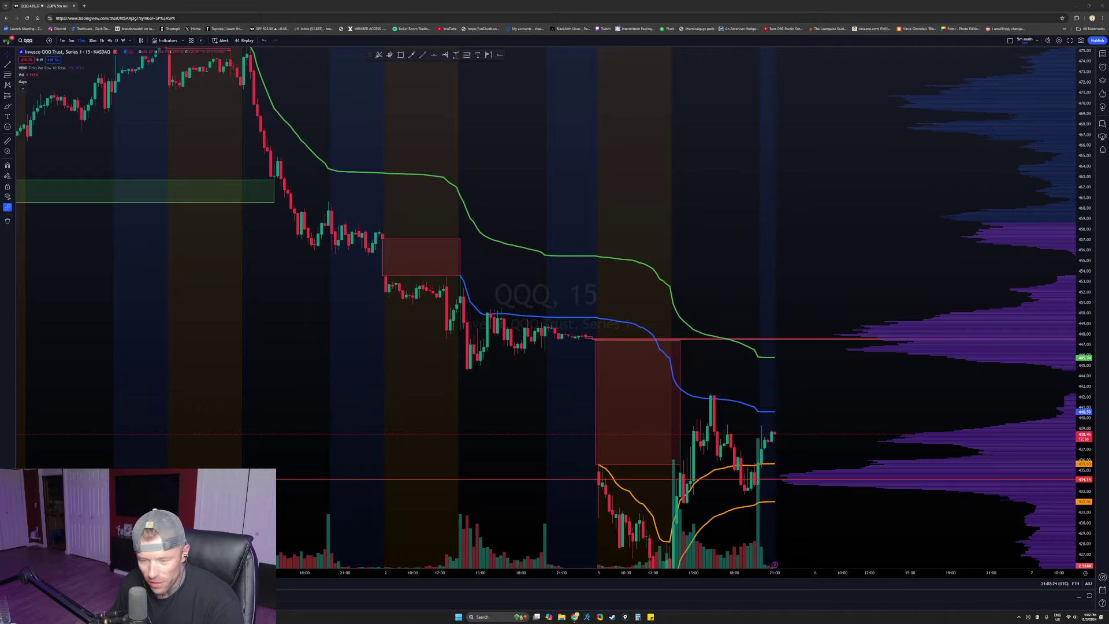
# - Inspect Monday's QQQ session up close, then show the watchlist and load SPY on the chart
pyautogui.scroll(5, 698, 231)
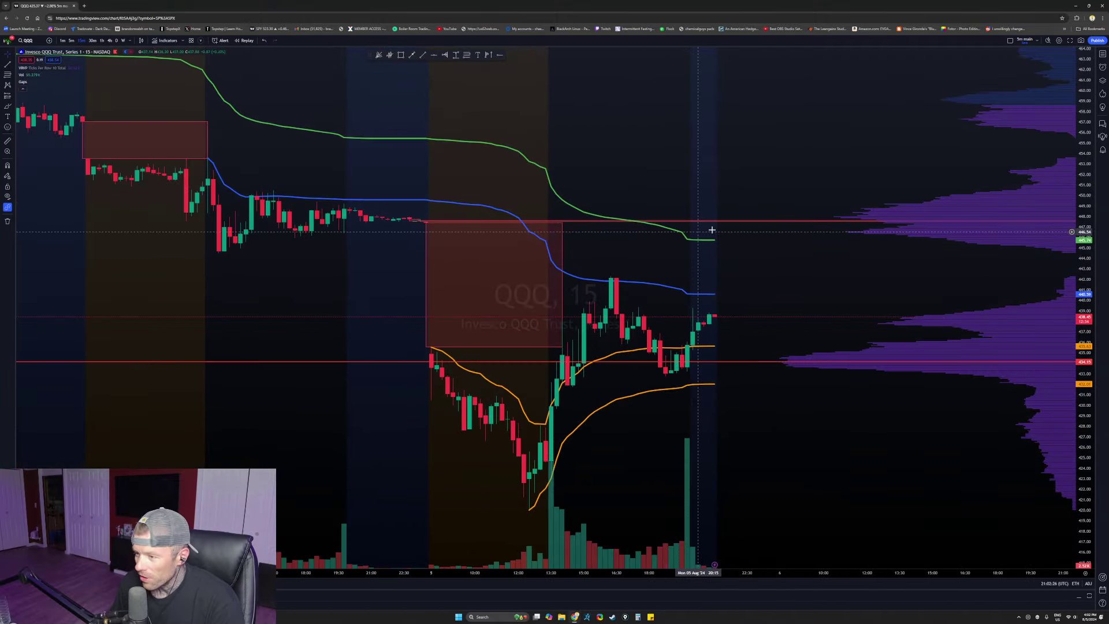
pyautogui.scroll(3, 871, 396)
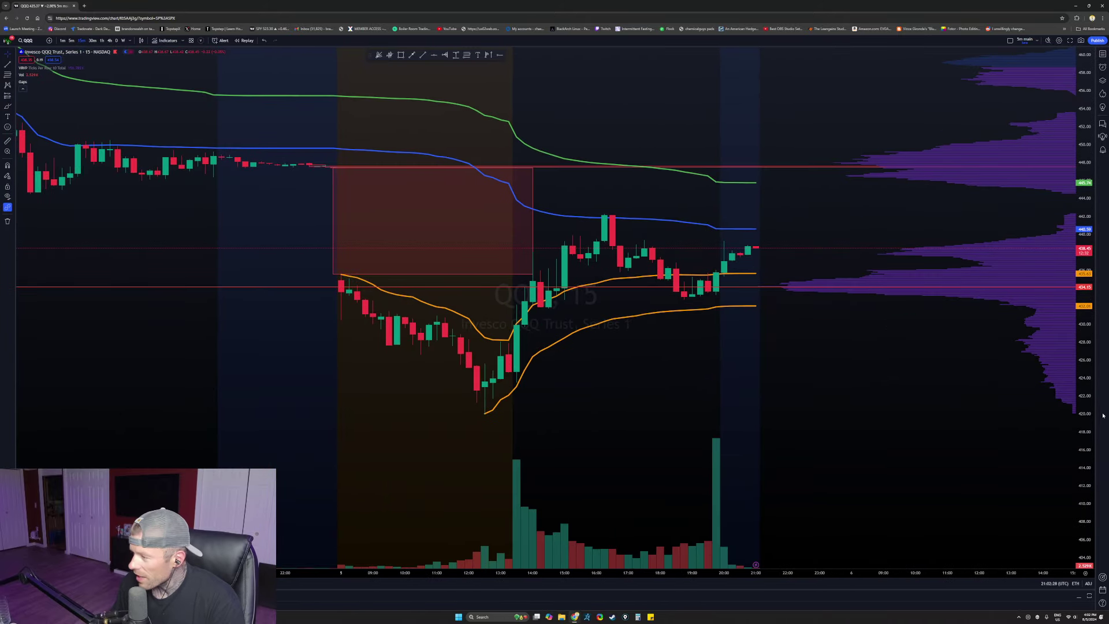
pyautogui.scroll(4, 961, 389)
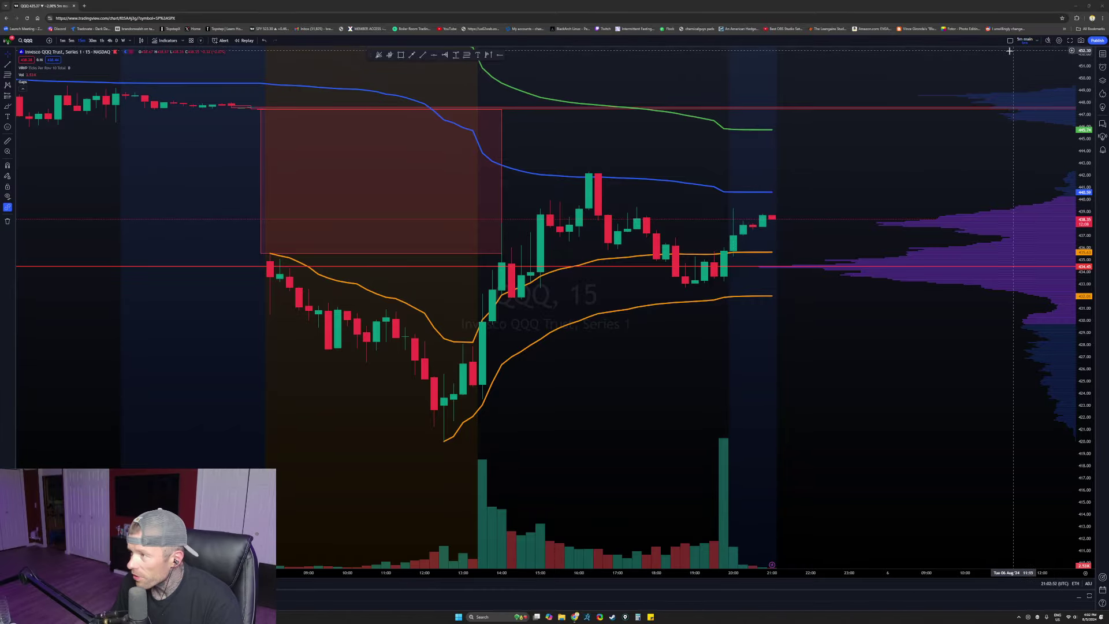
pyautogui.click(1103, 53)
pyautogui.click(982, 94)
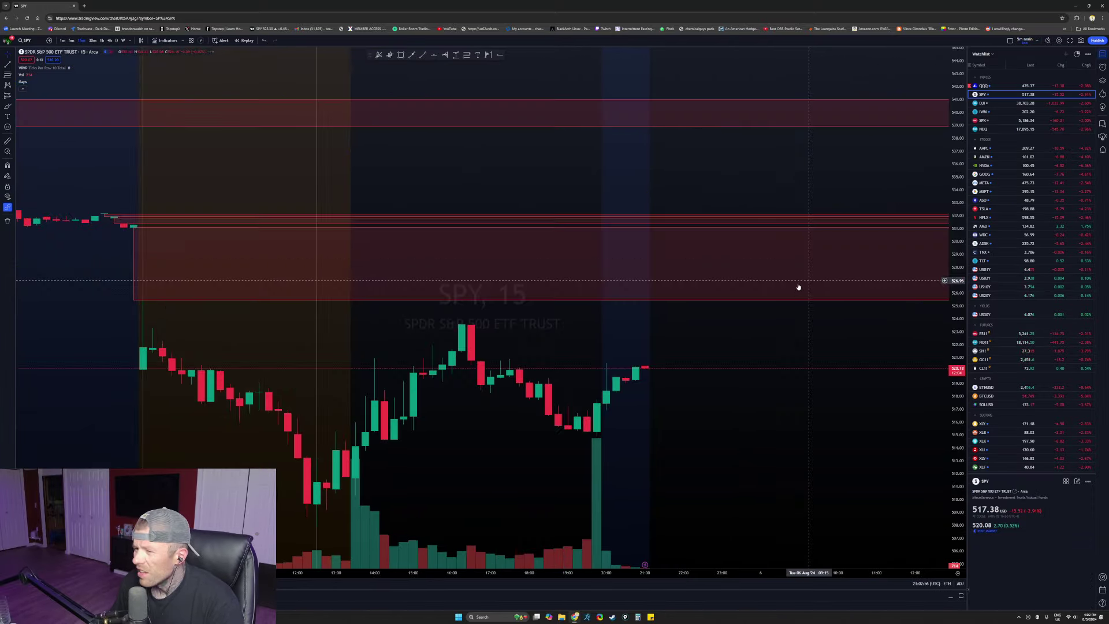
# - Examine SPY's 15-minute candles around the August 5 low and their relation to the two orange VWAP lines
pyautogui.scroll(-7, 806, 283)
pyautogui.moveTo(669, 497); pyautogui.dragTo(654, 463)
pyautogui.scroll(2, 406, 314)
pyautogui.moveTo(378, 302); pyautogui.dragTo(514, 433)
pyautogui.moveTo(463, 394); pyautogui.dragTo(520, 419)
pyautogui.moveTo(393, 372); pyautogui.dragTo(236, 174)
pyautogui.scroll(5, 414, 426)
pyautogui.moveTo(557, 512); pyautogui.dragTo(599, 403)
pyautogui.moveTo(951, 406); pyautogui.dragTo(951, 283)
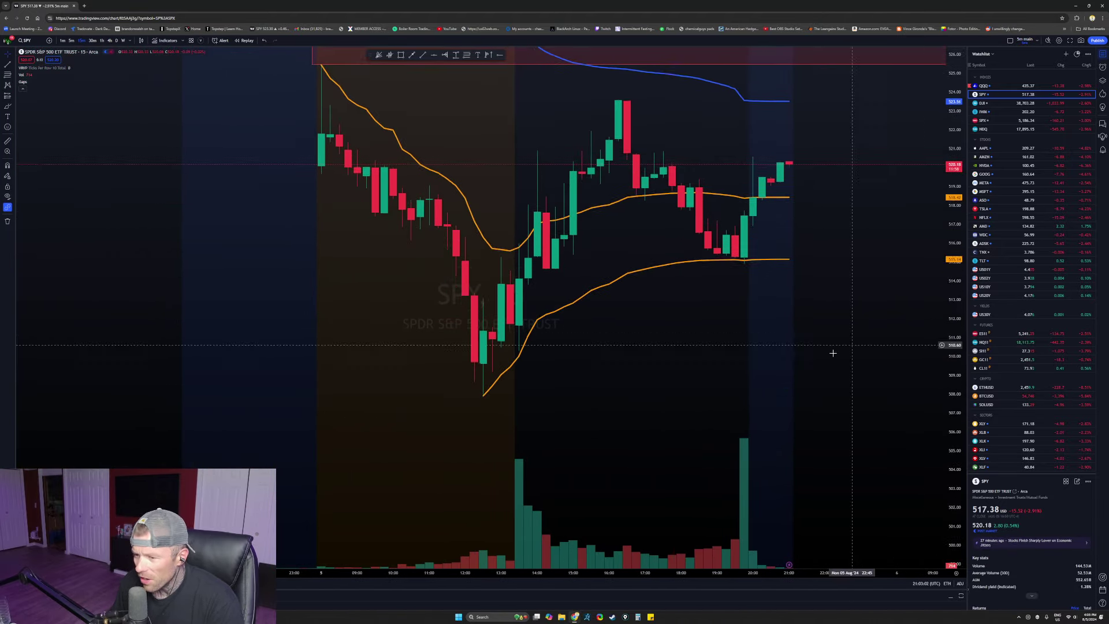
pyautogui.scroll(4, 817, 358)
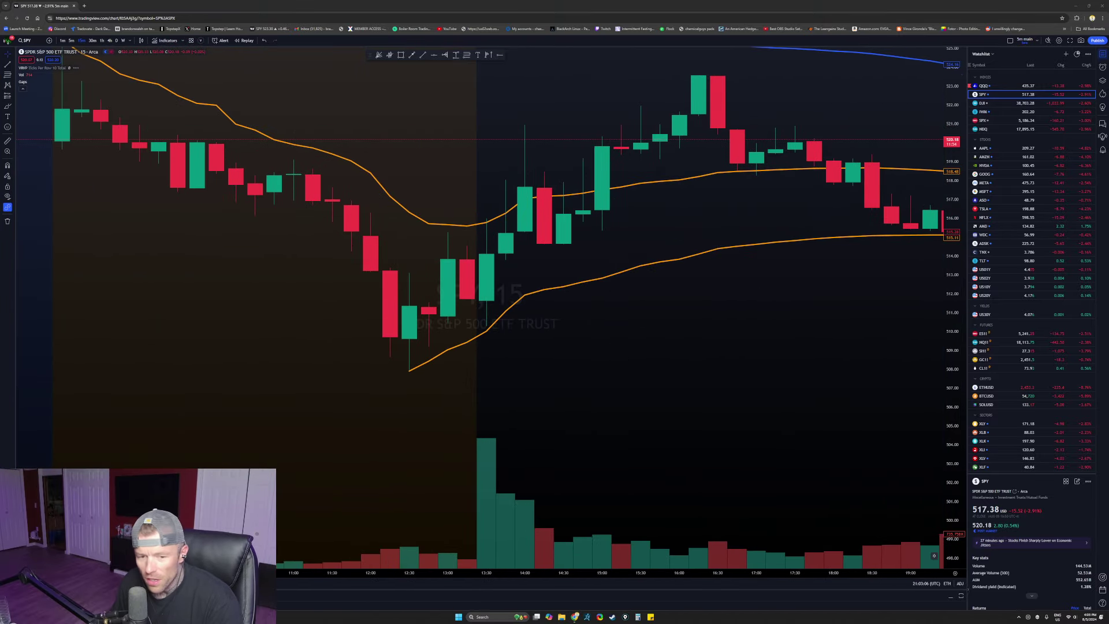
# - Underline SPY's pre-market low, start a handwritten price label beneath it, sketch the rise from the open, then clear the drawings
pyautogui.moveTo(566, 435)
pyautogui.mouseDown()
pyautogui.moveTo(469, 292)
pyautogui.moveTo(502, 312)
pyautogui.mouseUp()
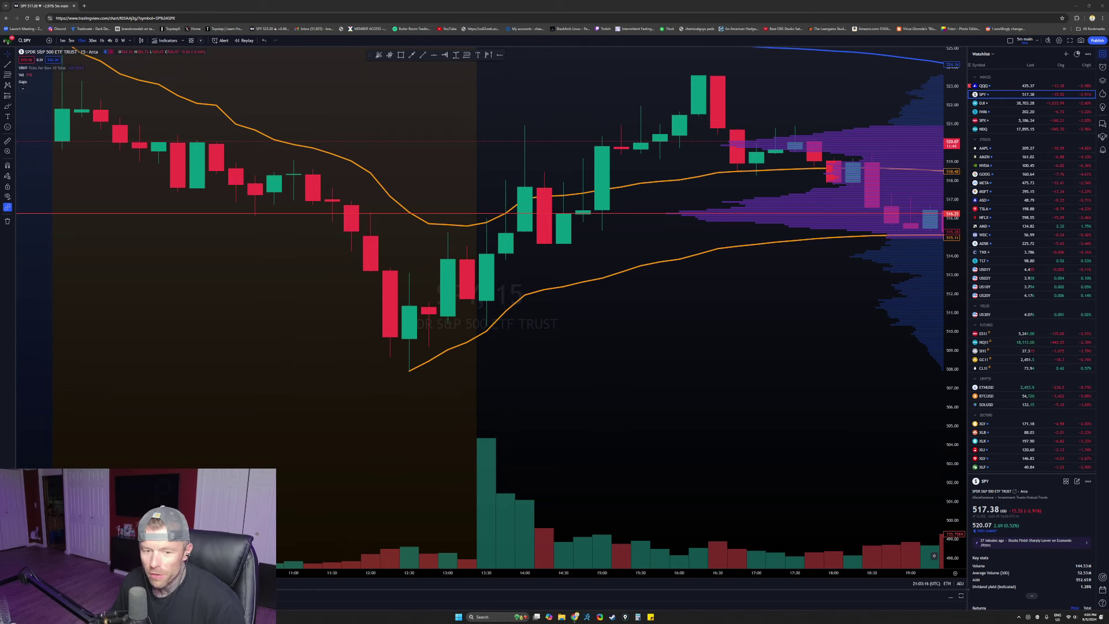
pyautogui.moveTo(270, 357); pyautogui.dragTo(493, 367)
pyautogui.moveTo(383, 370); pyautogui.dragTo(343, 393)
pyautogui.moveTo(390, 385); pyautogui.dragTo(388, 400)
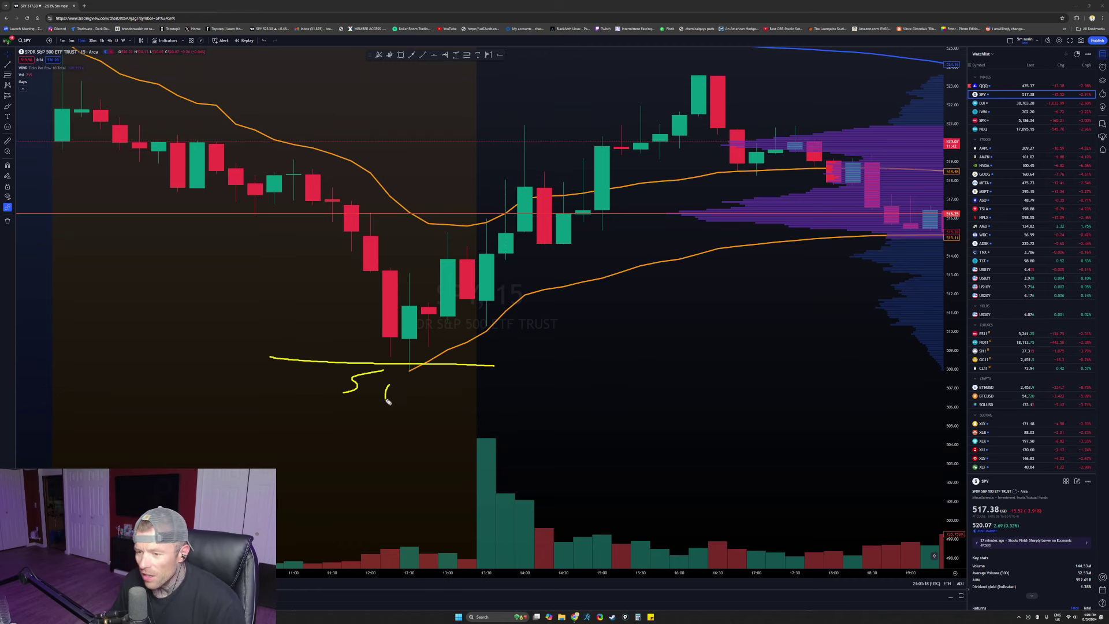
pyautogui.moveTo(477, 344); pyautogui.dragTo(602, 255)
pyautogui.press('e')
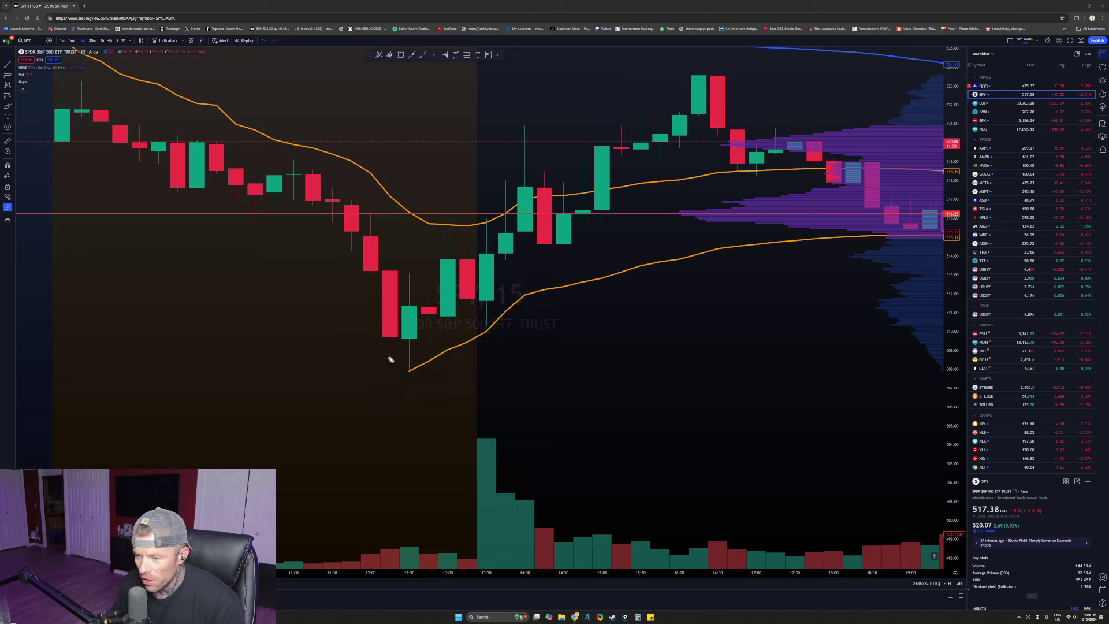
# - Sketch a rising arrow along the lower orange VWAP and a falling arrow above the upper one, then clear the drawings
pyautogui.moveTo(387, 392)
pyautogui.mouseDown()
pyautogui.moveTo(536, 327)
pyautogui.moveTo(553, 340)
pyautogui.mouseUp()
pyautogui.moveTo(336, 139); pyautogui.dragTo(453, 207)
pyautogui.moveTo(453, 206); pyautogui.dragTo(438, 178)
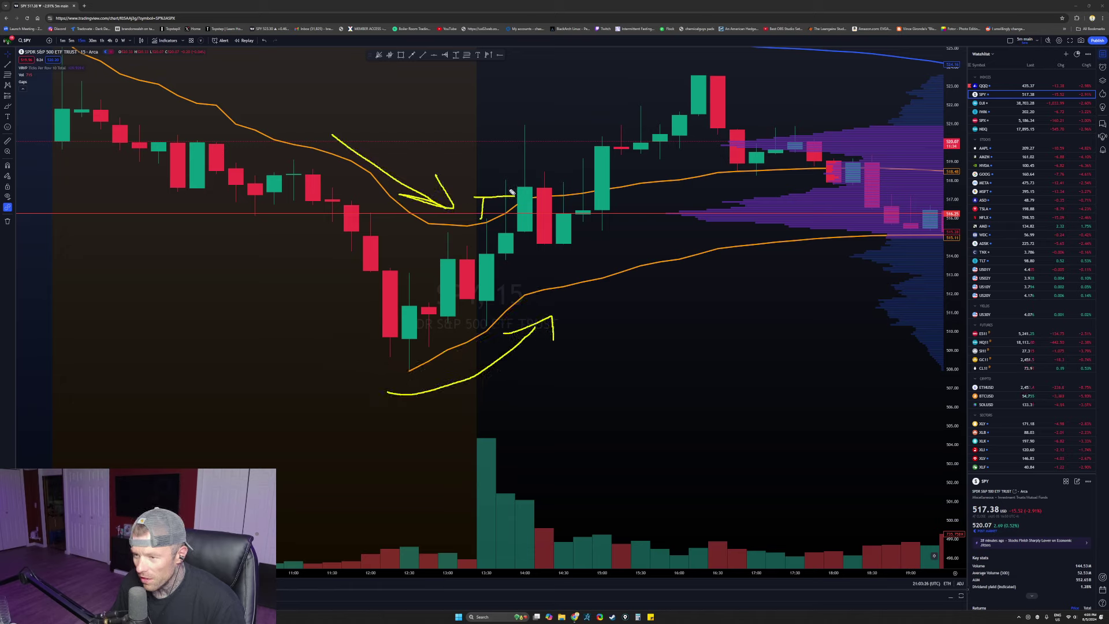
pyautogui.press('e')
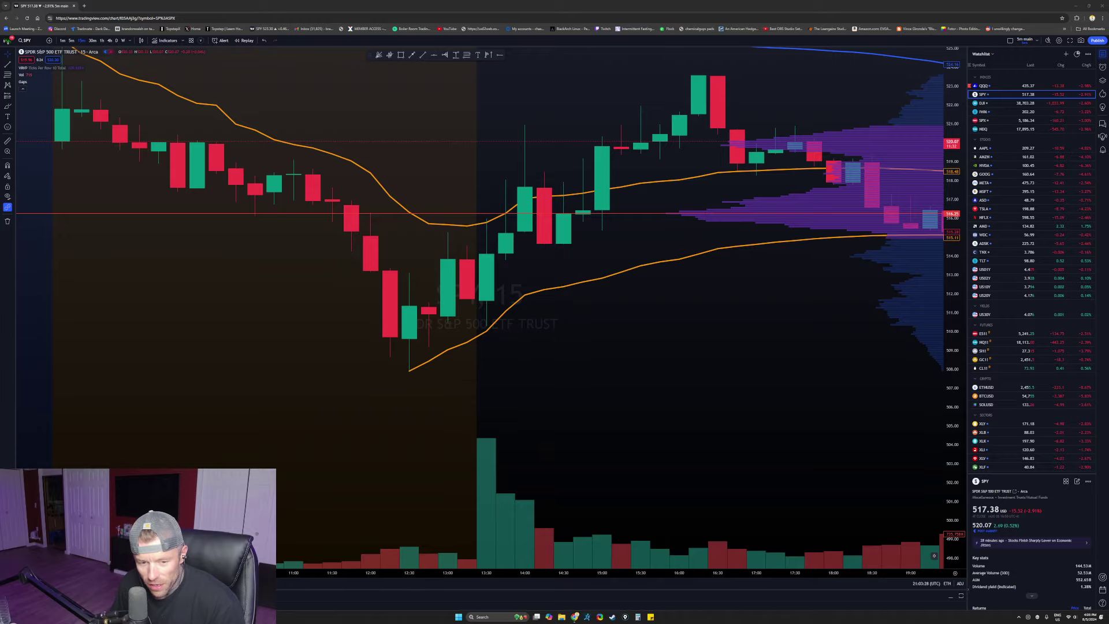
# - Inspect the origin of the upper orange VWAP and the candles around SPY's low, then hide the watchlist
pyautogui.scroll(-3, 303, 341)
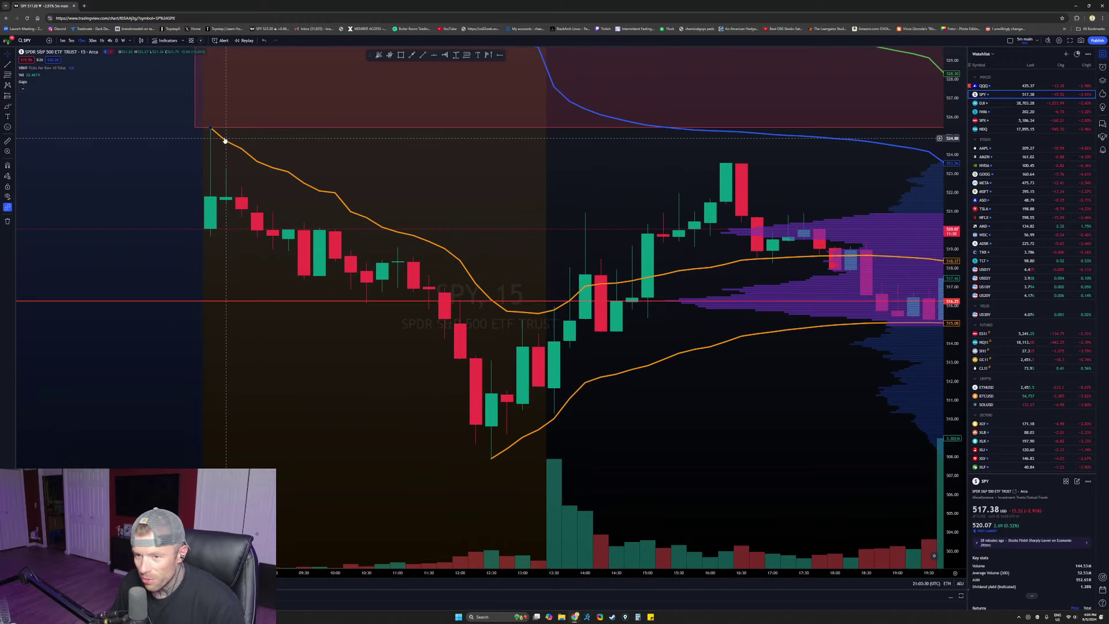
pyautogui.scroll(3, 722, 391)
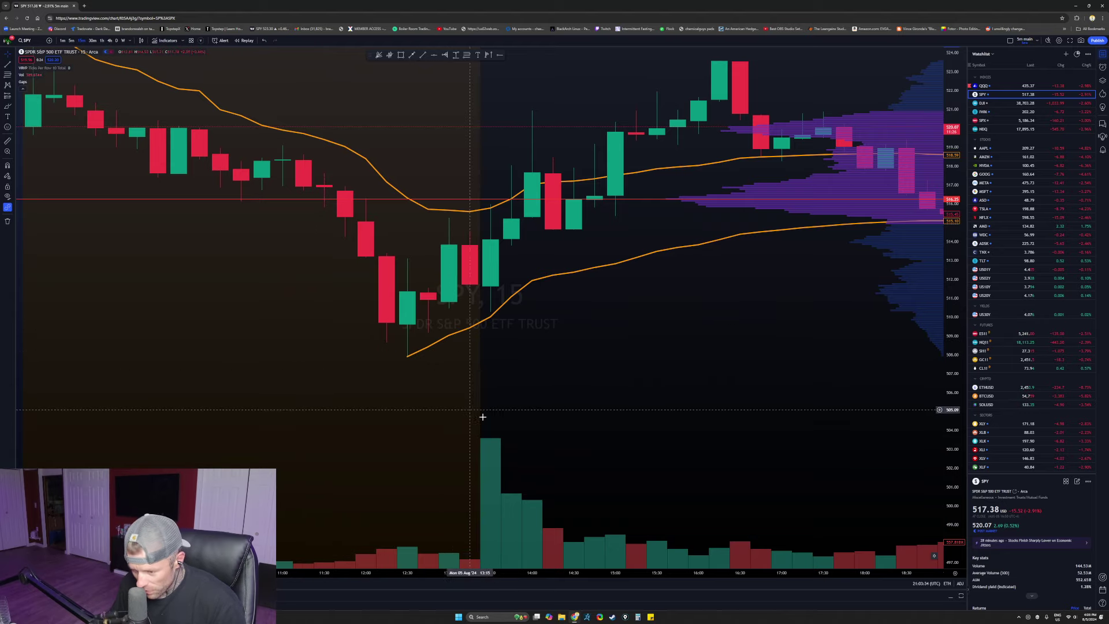
pyautogui.scroll(2, 462, 369)
pyautogui.moveTo(459, 381); pyautogui.dragTo(476, 383)
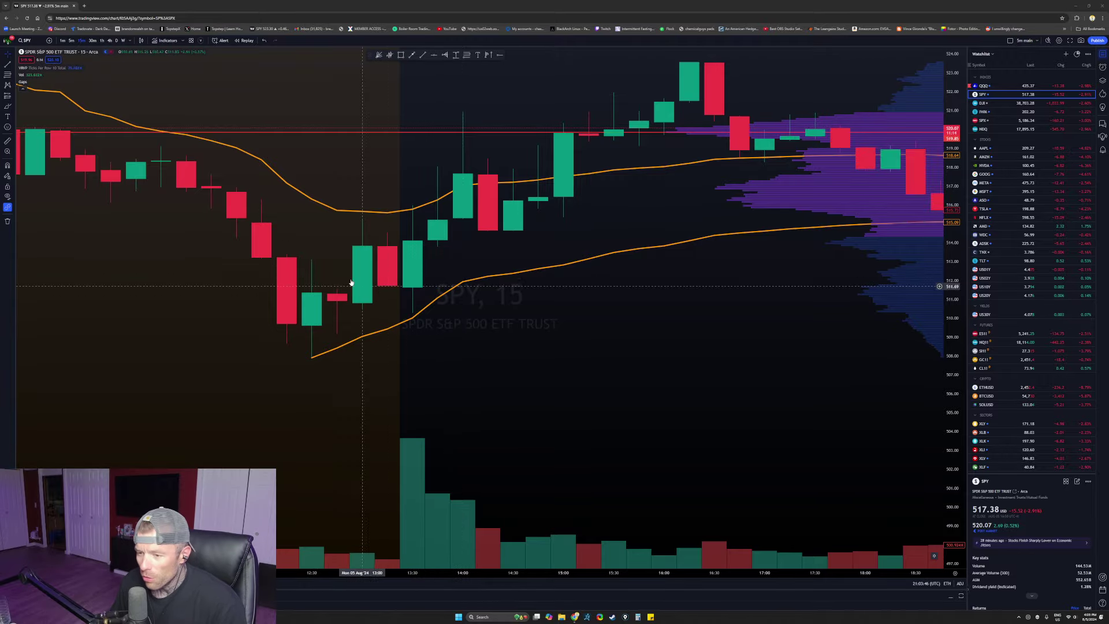
pyautogui.click(1103, 53)
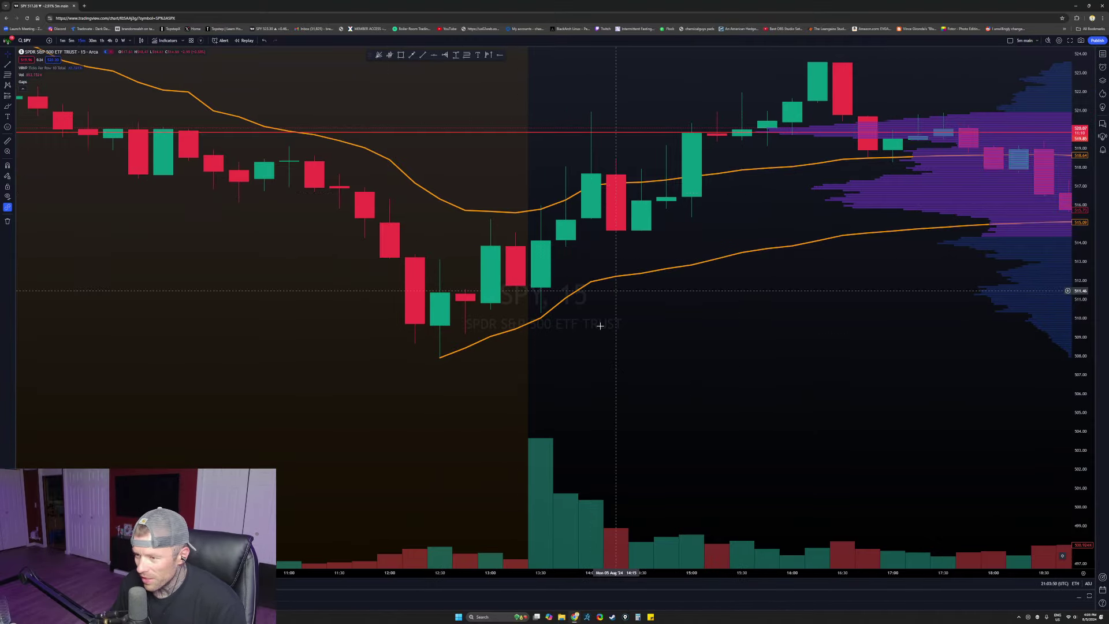
# - Measure the move from the 13:15 candle up to the upper orange VWAP near the 13:30 open
pyautogui.scroll(-2, 664, 335)
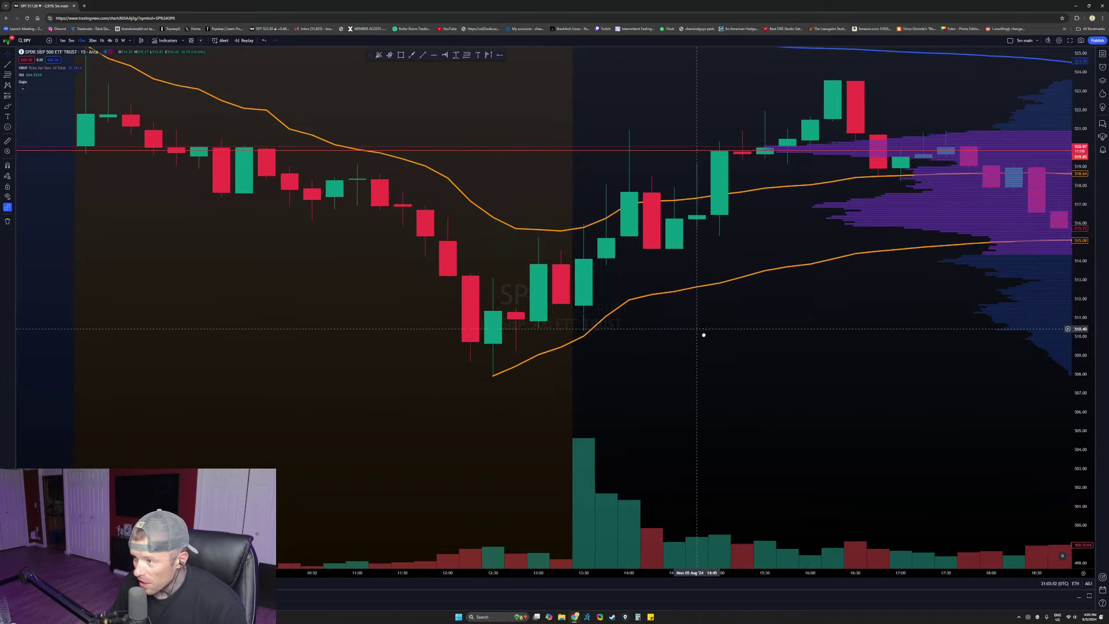
pyautogui.keyDown('shift'); pyautogui.click(555, 313); pyautogui.keyUp('shift')
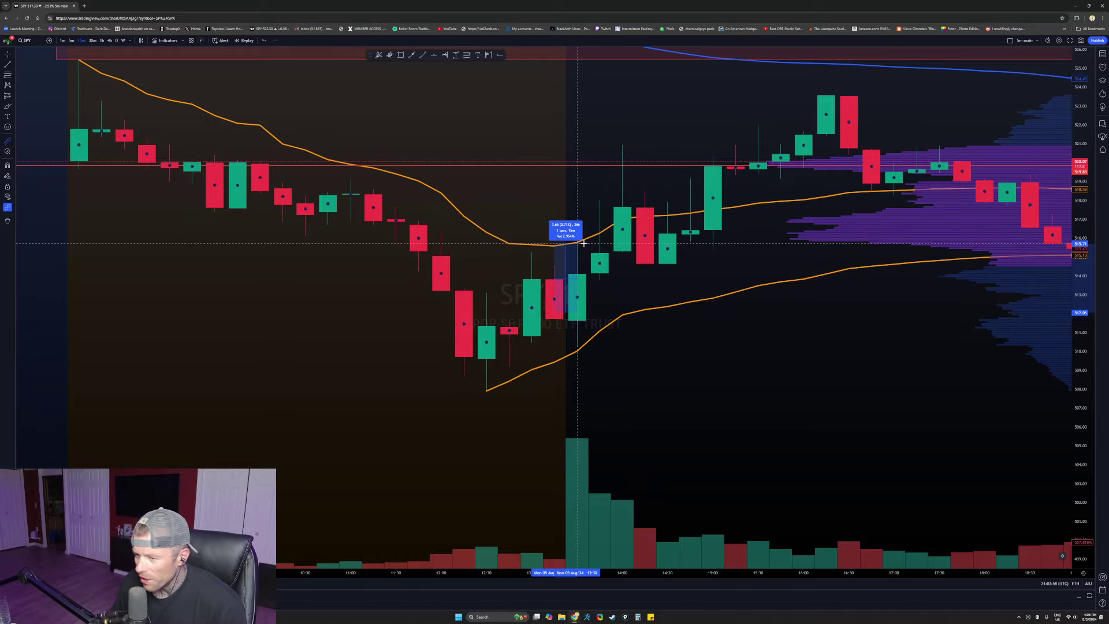
pyautogui.click(583, 242)
# - Mark the pre-market high with an X, sketch the downtrend and the zigzag rally to the upper orange VWAP, then clear the drawings
pyautogui.scroll(2, 742, 423)
pyautogui.moveTo(620, 397); pyautogui.dragTo(740, 386)
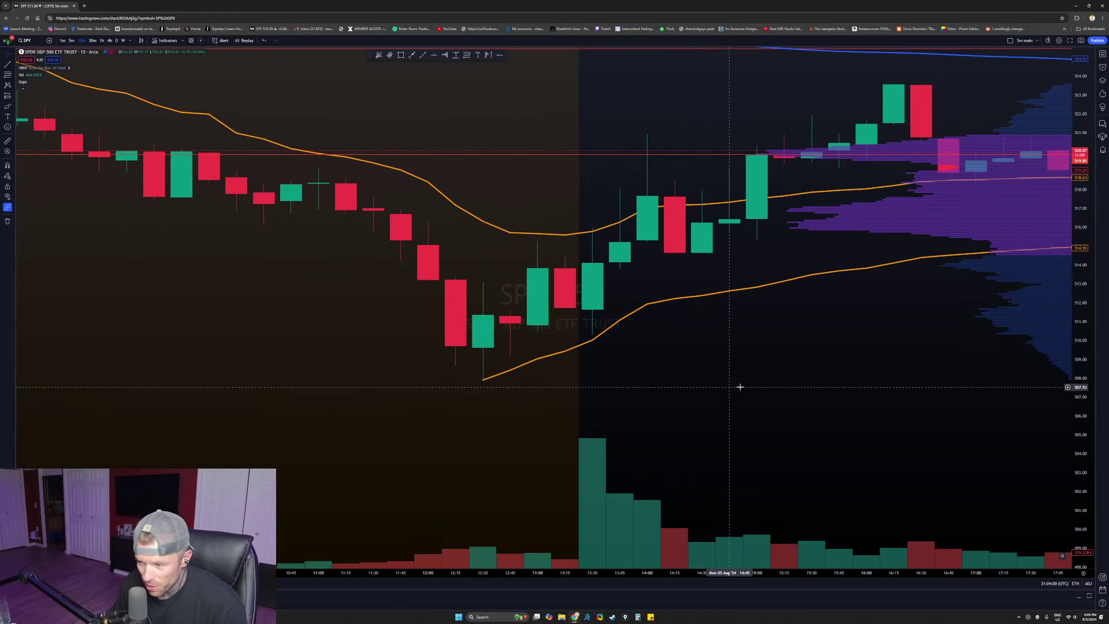
pyautogui.scroll(2, 522, 396)
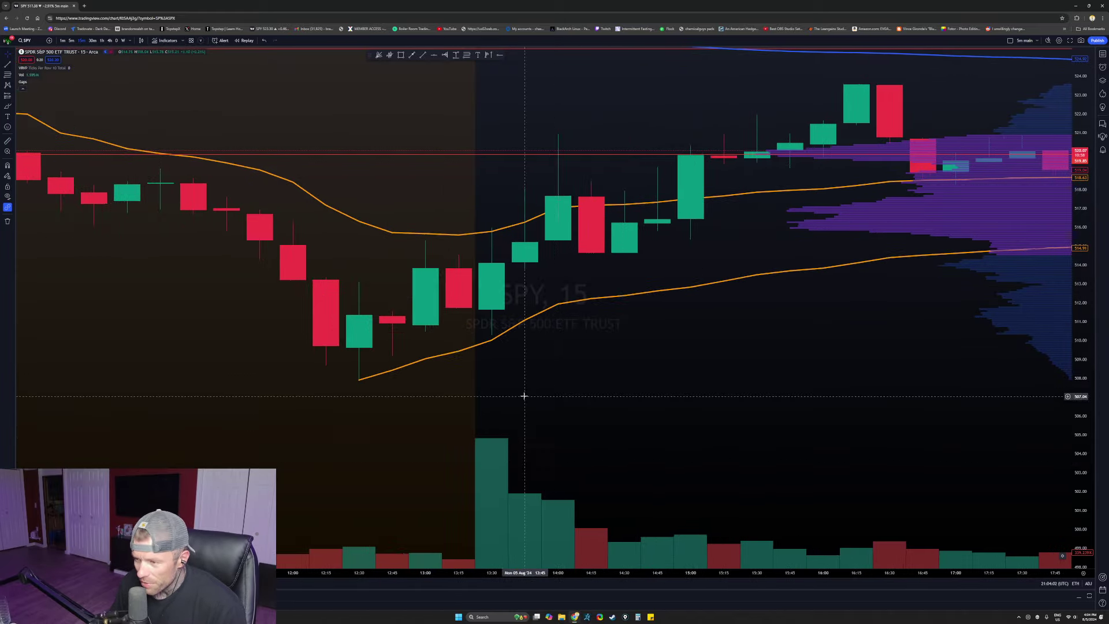
pyautogui.scroll(-11, 602, 330)
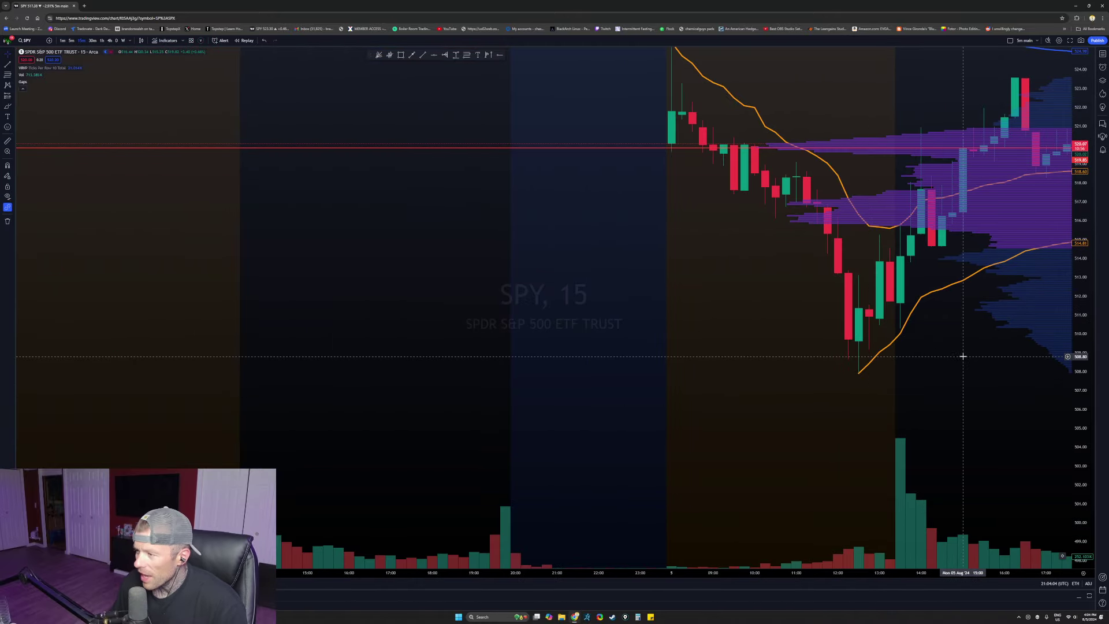
pyautogui.moveTo(958, 355); pyautogui.dragTo(654, 375)
pyautogui.scroll(3, 648, 395)
pyautogui.scroll(2, 648, 394)
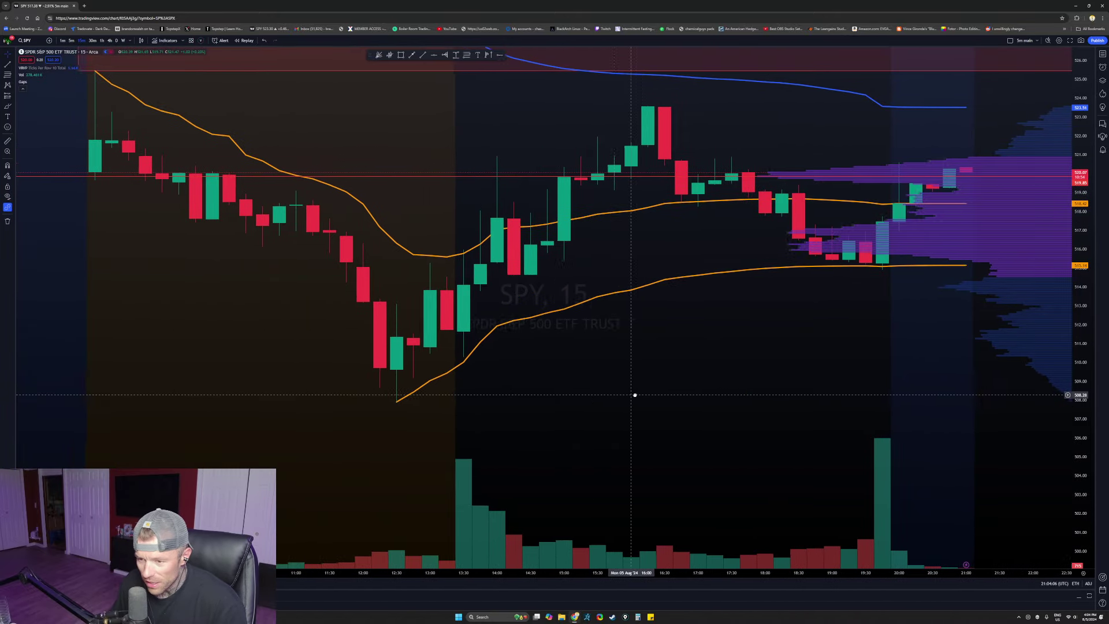
pyautogui.hotkey('ctrl', 'shift', '3')
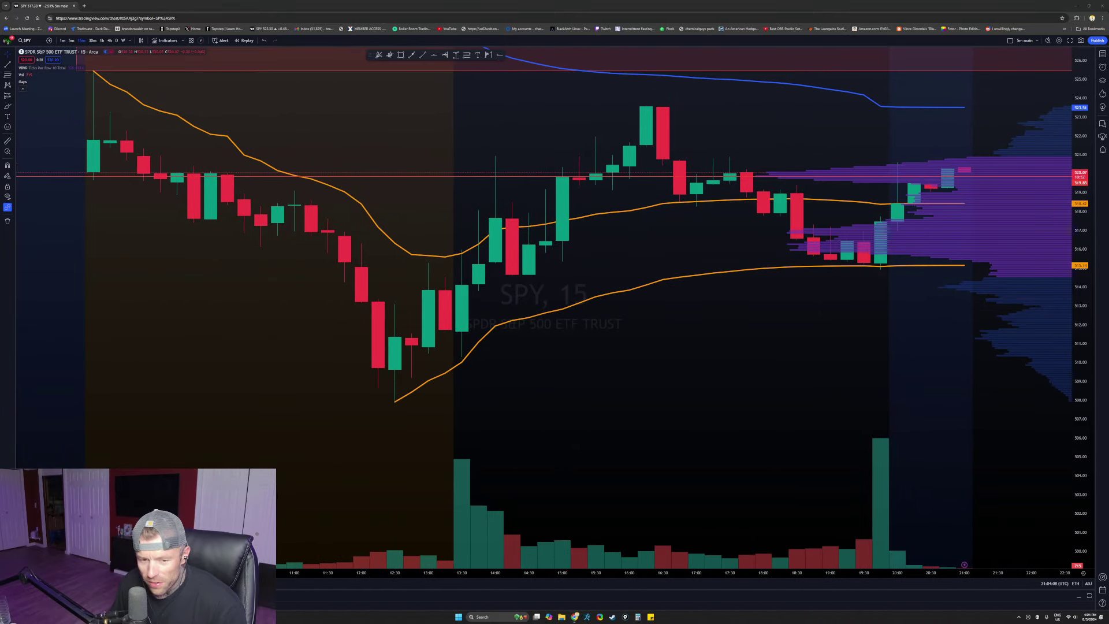
pyautogui.moveTo(130, 70); pyautogui.dragTo(96, 87)
pyautogui.moveTo(98, 66); pyautogui.dragTo(110, 80)
pyautogui.moveTo(177, 80); pyautogui.dragTo(312, 167)
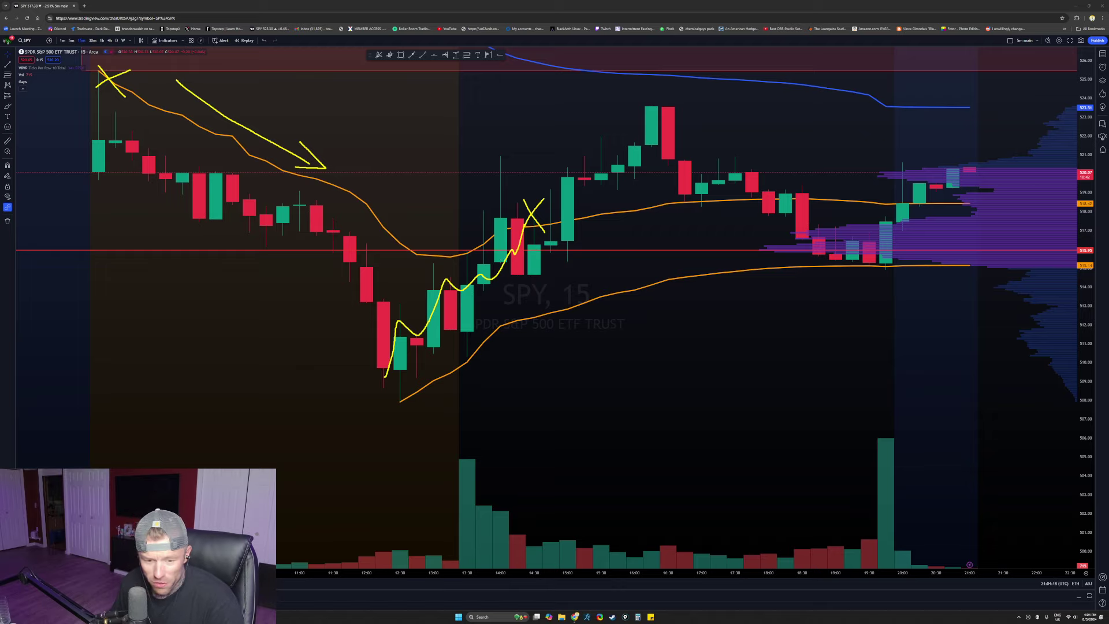
pyautogui.press('Escape')
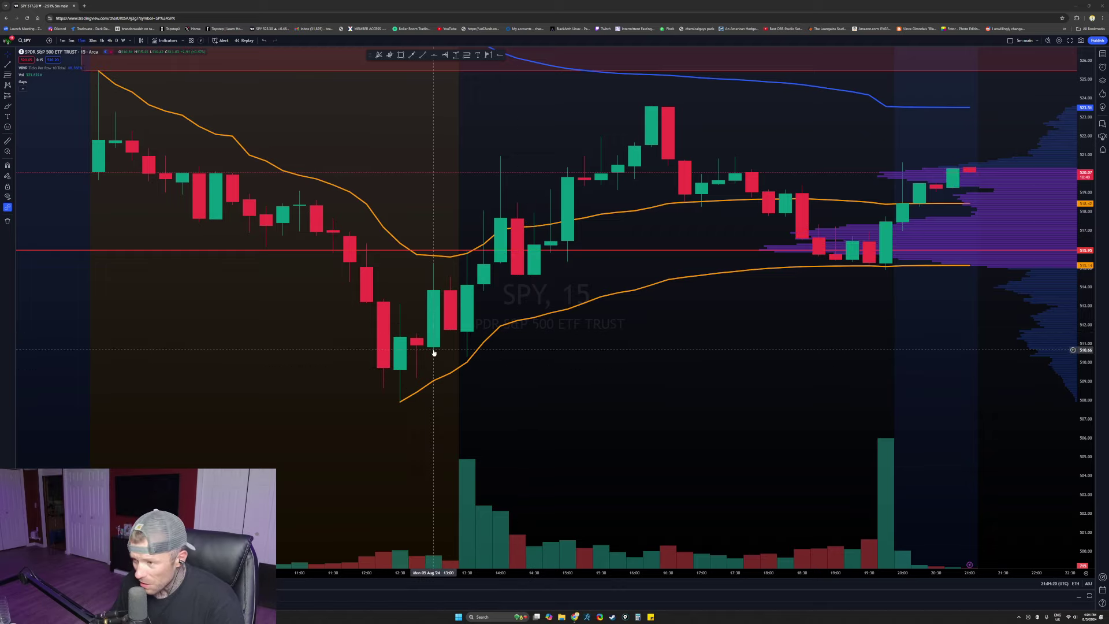
# - Mark the break of the upper orange VWAP with an X and box the consolidation candles just after it
pyautogui.scroll(-6, 782, 371)
pyautogui.moveTo(800, 371); pyautogui.dragTo(488, 376)
pyautogui.scroll(3, 393, 382)
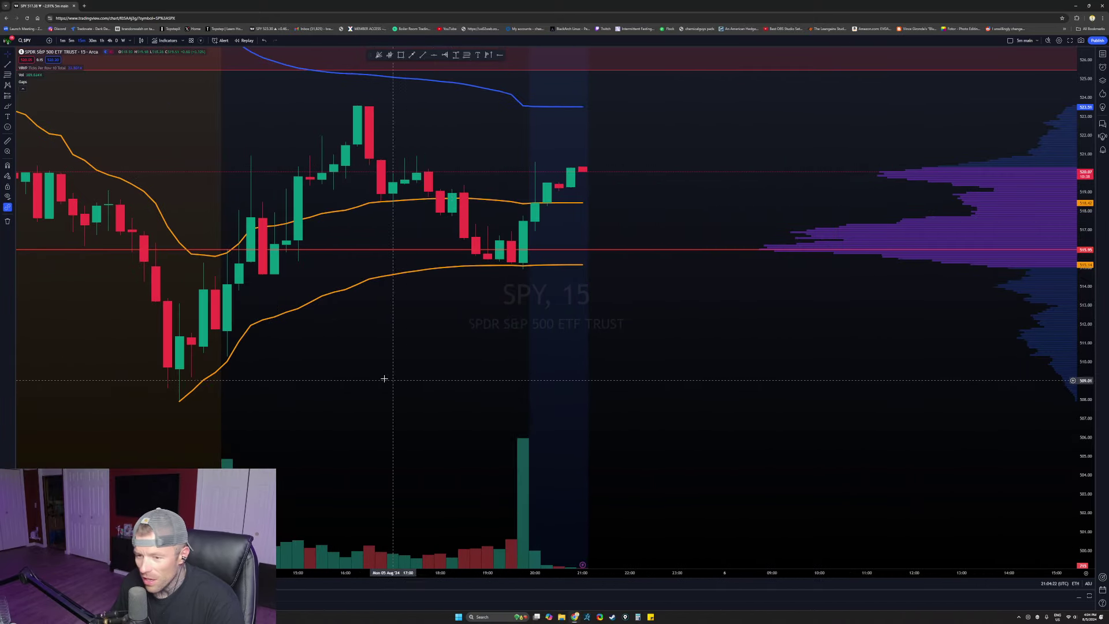
pyautogui.moveTo(321, 395); pyautogui.dragTo(495, 402)
pyautogui.scroll(3, 441, 404)
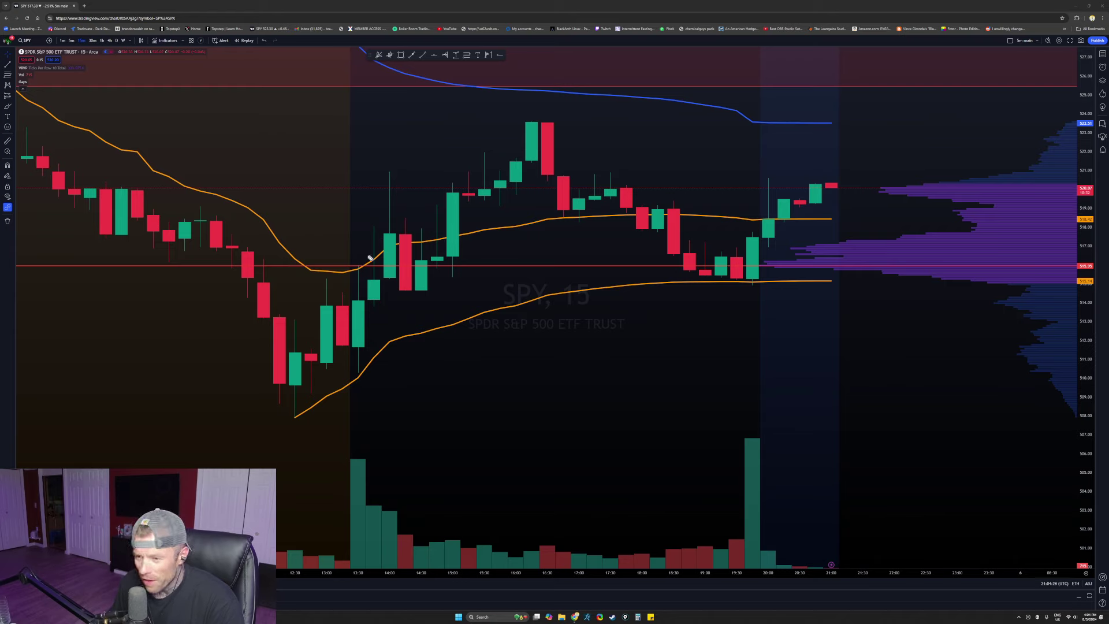
pyautogui.moveTo(395, 300)
pyautogui.mouseDown()
pyautogui.moveTo(478, 287)
pyautogui.moveTo(384, 262)
pyautogui.mouseUp()
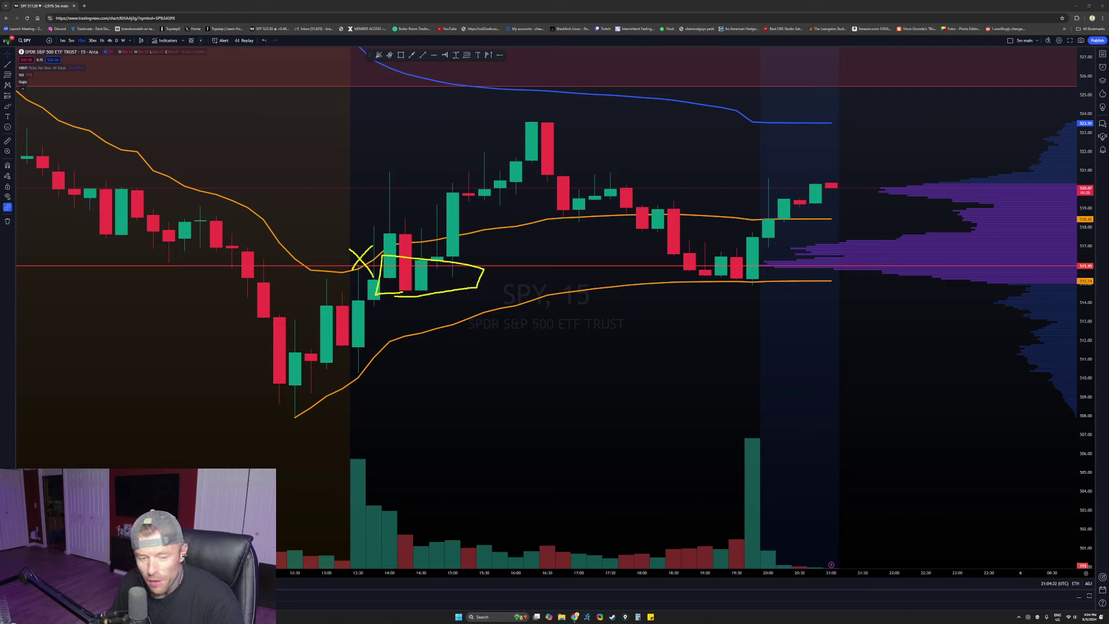
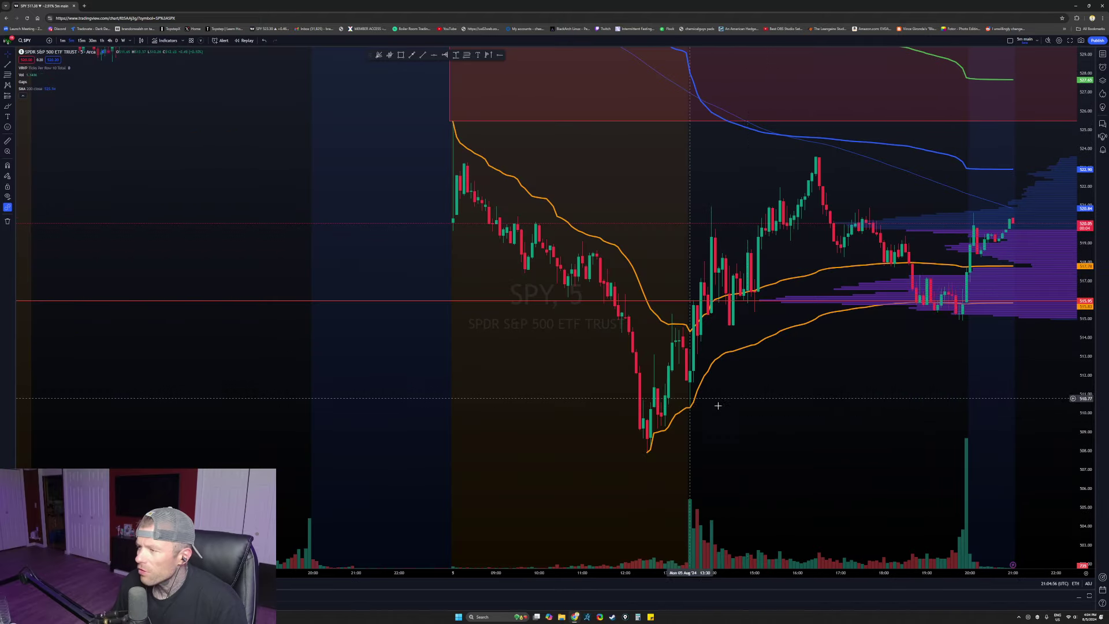
# - Review the gap zones on SPY's 5-minute chart and remove the EMA indicator
pyautogui.scroll(-3, 617, 415)
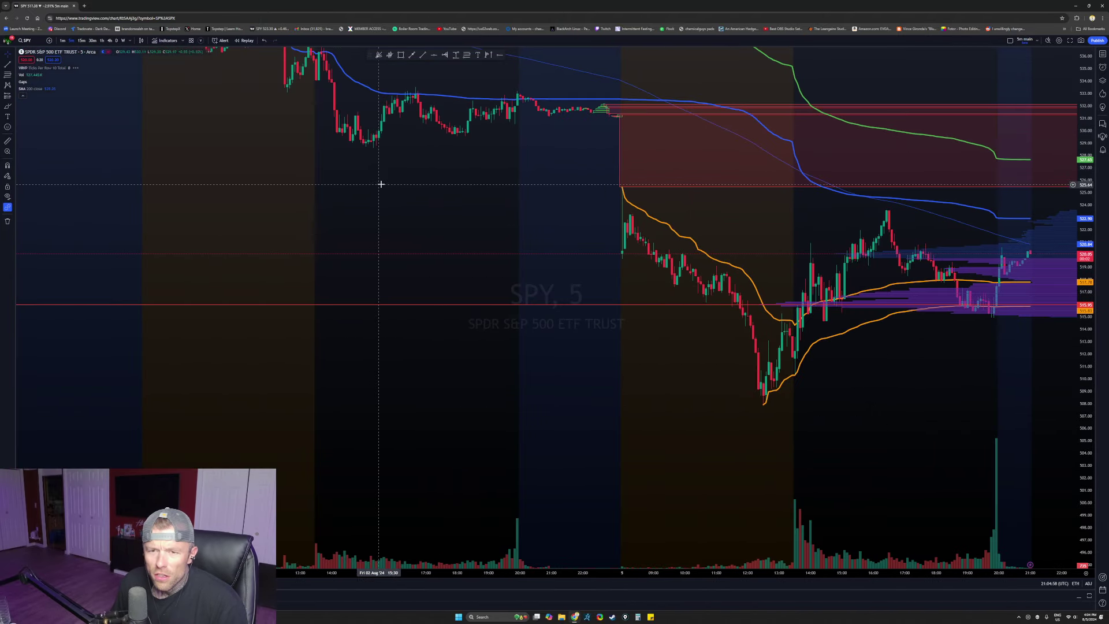
pyautogui.scroll(-3, 354, 142)
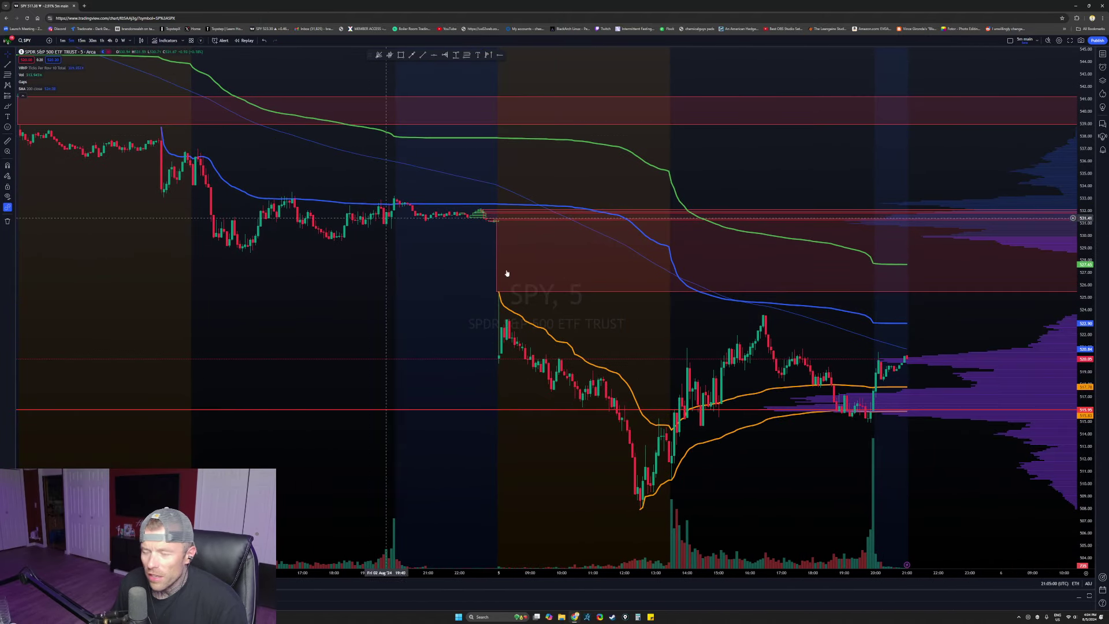
pyautogui.scroll(3, 502, 275)
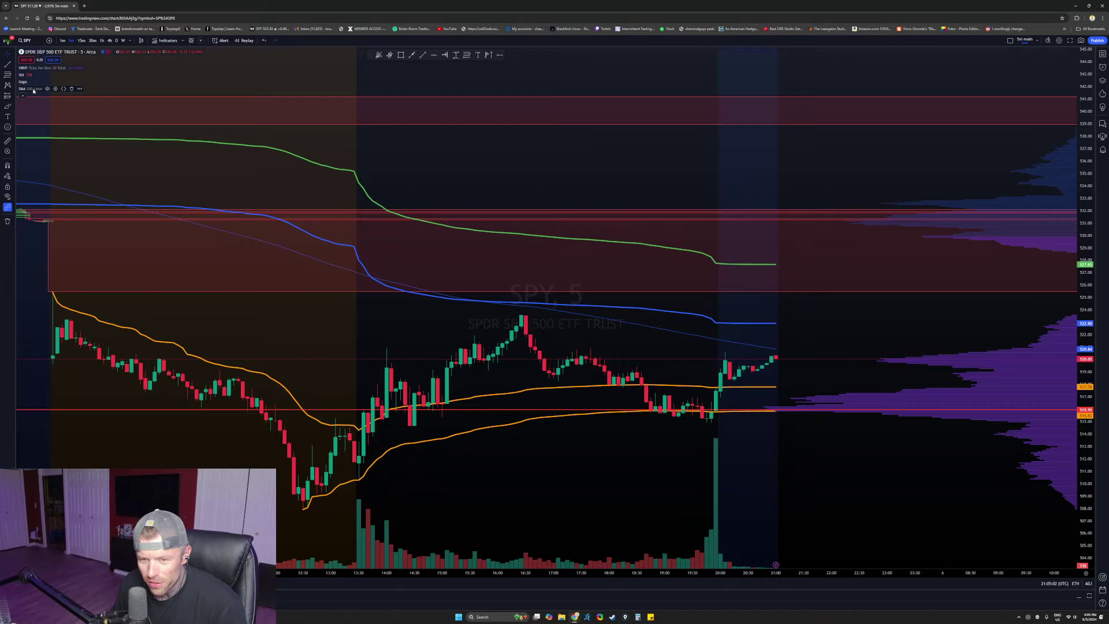
pyautogui.click(71, 89)
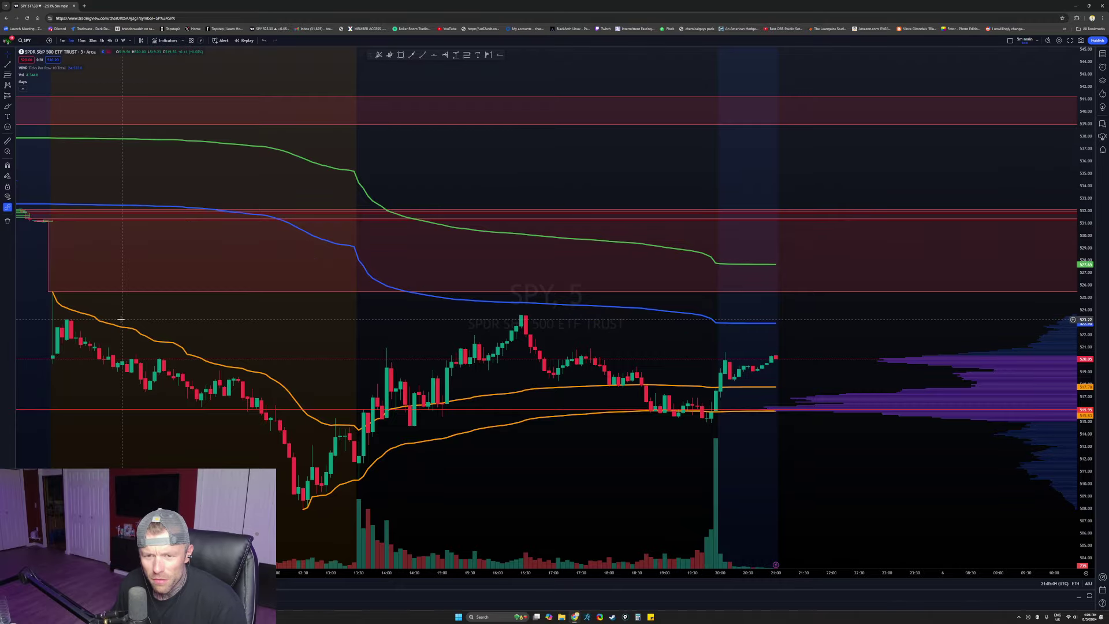
# - Examine SPY's August 5 session on the 5-minute chart against the orange and blue VWAP lines
pyautogui.scroll(-4, 553, 461)
pyautogui.moveTo(569, 449); pyautogui.dragTo(576, 308)
pyautogui.scroll(6, 542, 329)
pyautogui.moveTo(402, 345); pyautogui.dragTo(702, 358)
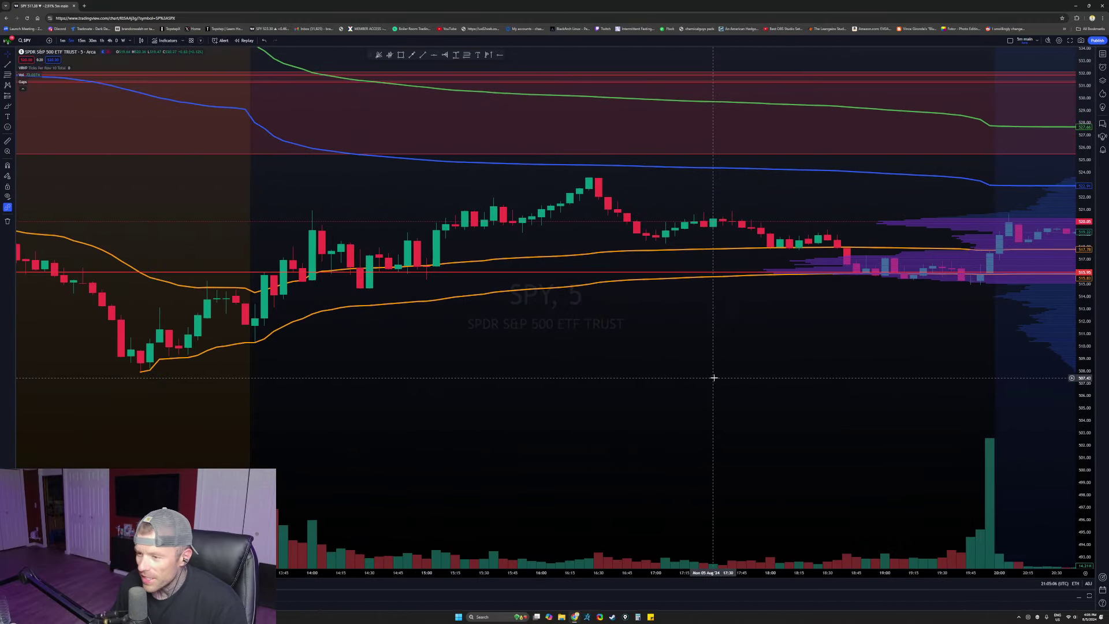
pyautogui.scroll(2, 609, 369)
pyautogui.moveTo(1075, 369); pyautogui.dragTo(1075, 234)
pyautogui.moveTo(780, 332); pyautogui.dragTo(696, 365)
pyautogui.scroll(-1, 682, 364)
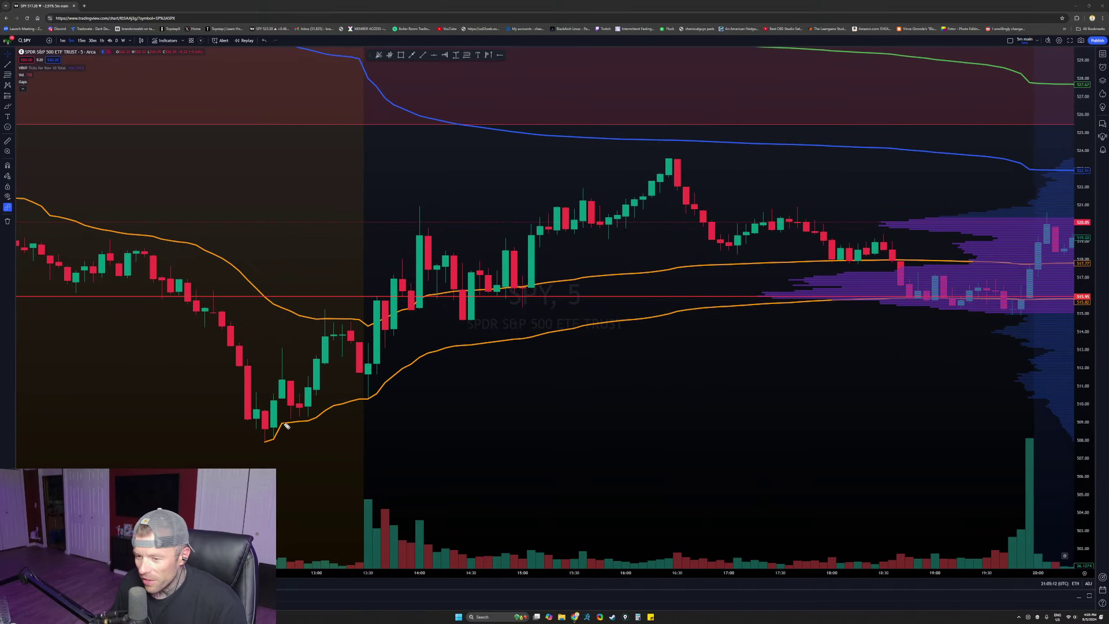
# - Trace SPY's swings from the pre-market low to the session high, point to the upper orange VWAP, circle the blue VWAP, then clear the drawings
pyautogui.moveTo(286, 425)
pyautogui.mouseDown()
pyautogui.moveTo(371, 347)
pyautogui.moveTo(422, 246)
pyautogui.mouseUp()
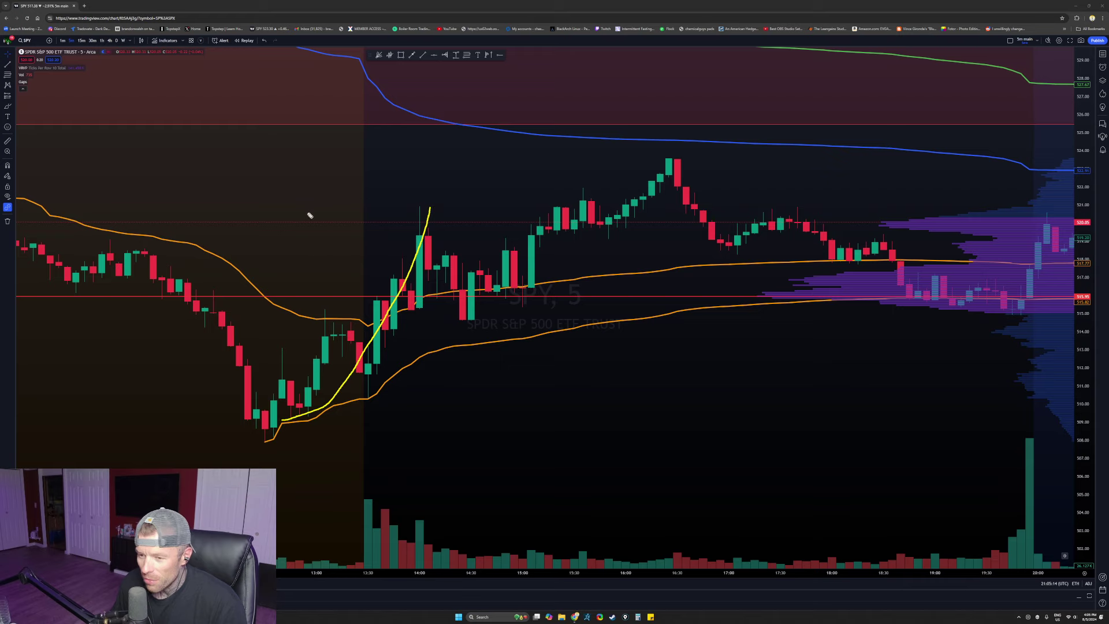
pyautogui.moveTo(313, 200); pyautogui.dragTo(229, 249)
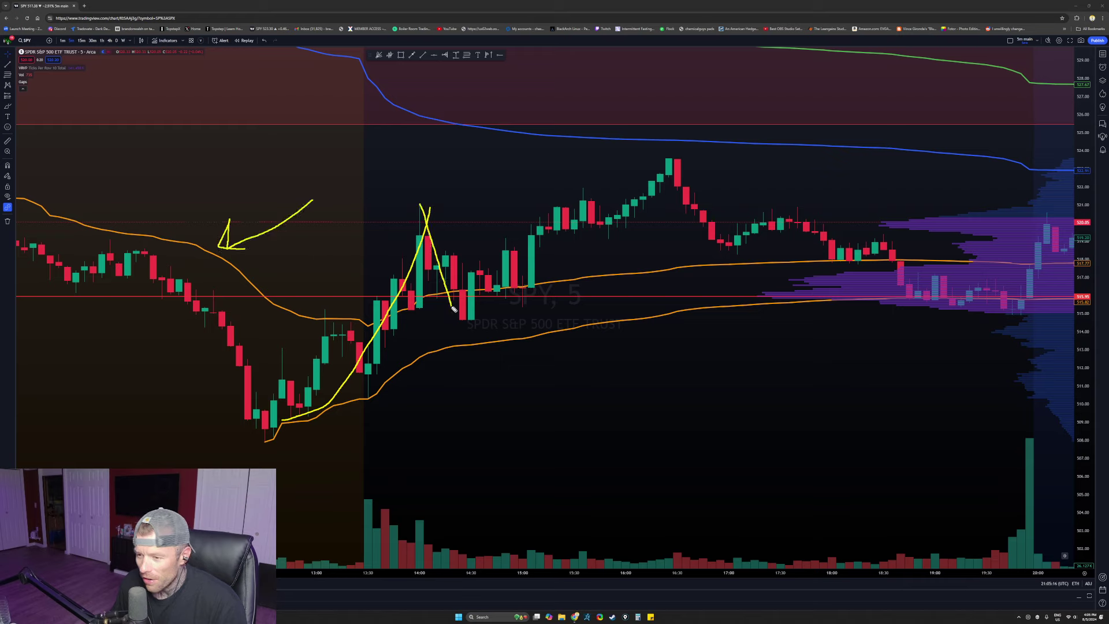
pyautogui.moveTo(497, 294)
pyautogui.mouseDown()
pyautogui.moveTo(592, 241)
pyautogui.moveTo(680, 157)
pyautogui.mouseUp()
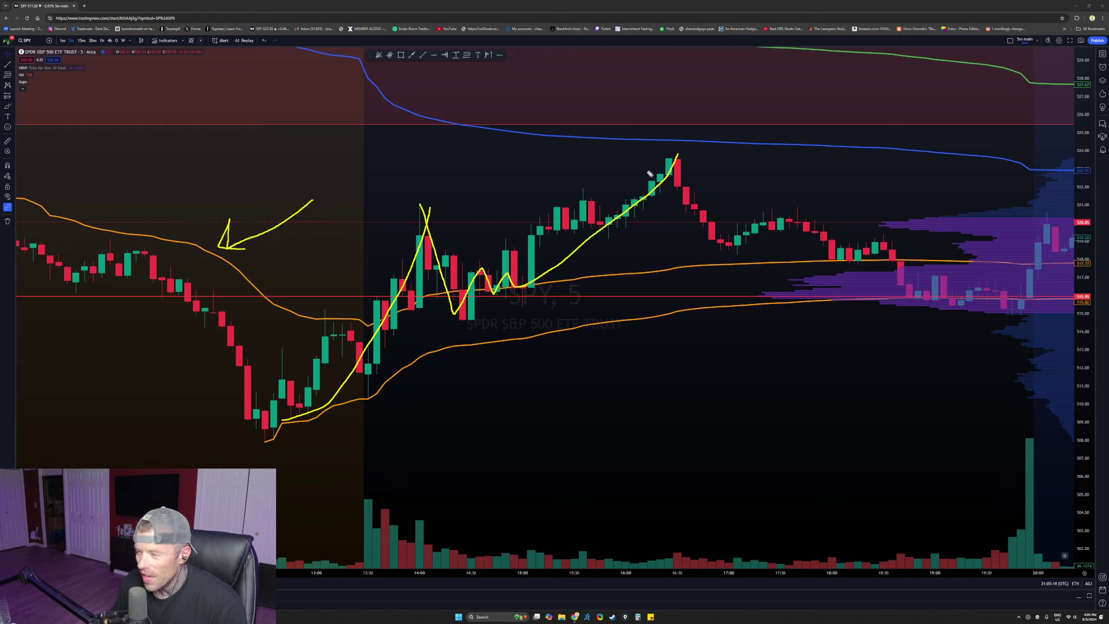
pyautogui.moveTo(641, 115)
pyautogui.mouseDown()
pyautogui.moveTo(582, 137)
pyautogui.moveTo(621, 110)
pyautogui.mouseUp()
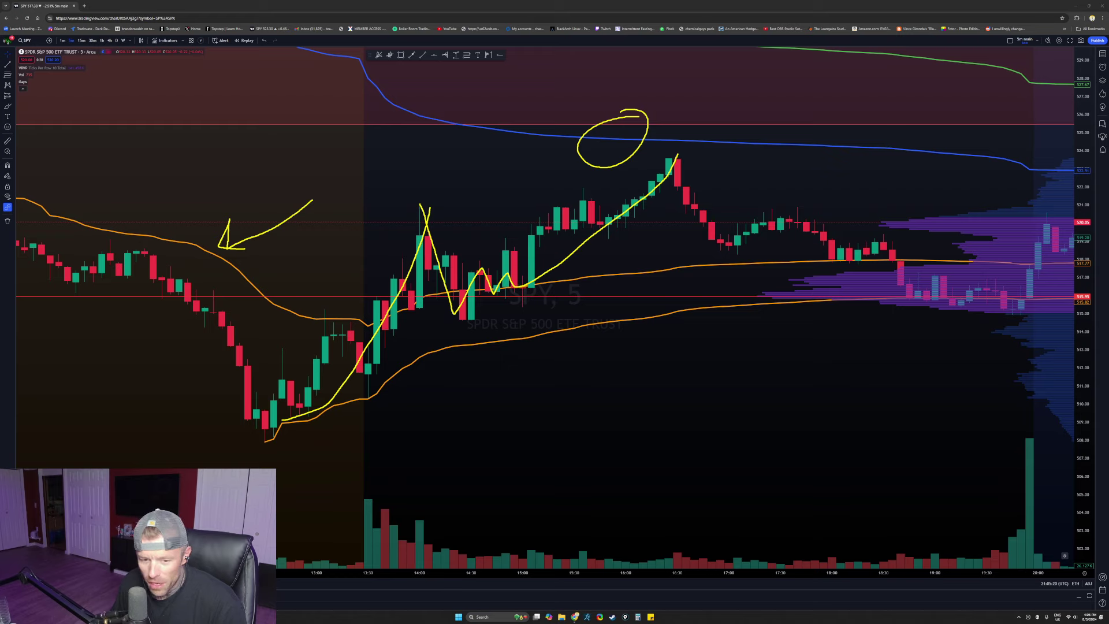
pyautogui.hotkey('ctrl', 'shift', '7')
# - Trace the stair-step decline from the session high to the lower orange VWAP, mark the pre-market low, then clear the drawings
pyautogui.moveTo(659, 153)
pyautogui.mouseDown()
pyautogui.moveTo(725, 236)
pyautogui.moveTo(814, 245)
pyautogui.mouseUp()
pyautogui.moveTo(904, 259); pyautogui.dragTo(958, 299)
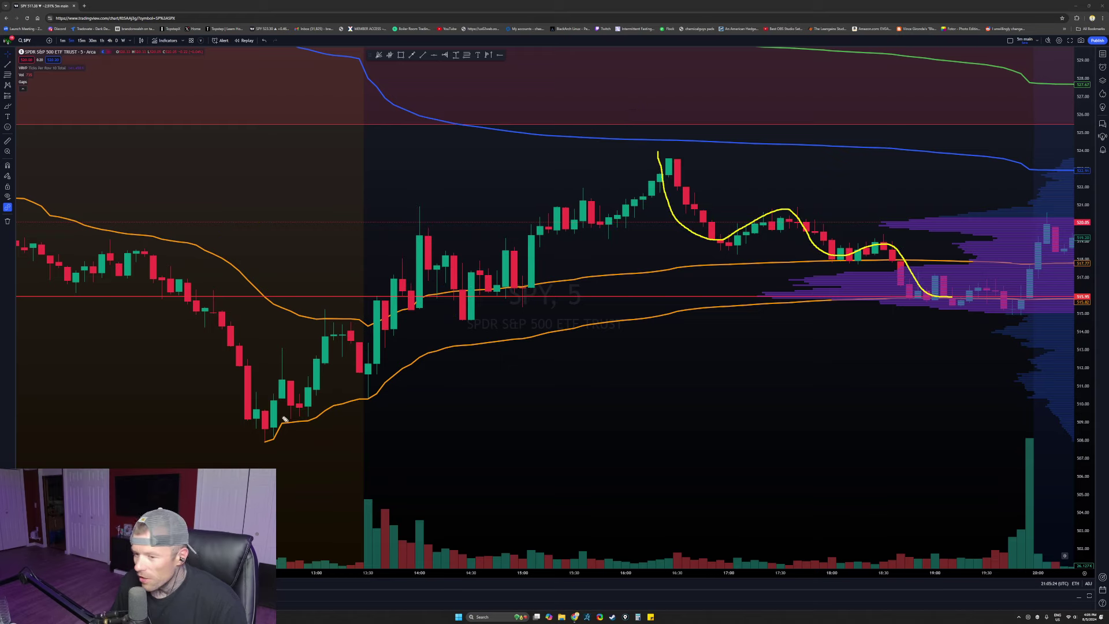
pyautogui.moveTo(280, 399); pyautogui.dragTo(276, 485)
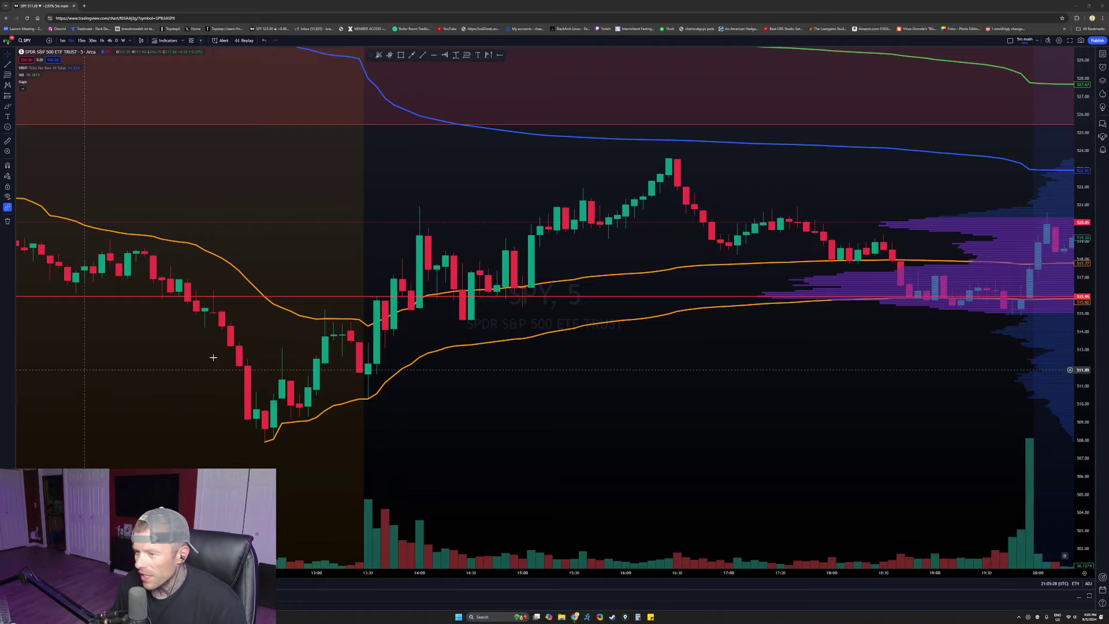
# - Sketch a dashed falling moving-average line across SPY's 5-minute session, from the pre-market high to the midday candles
pyautogui.scroll(-3, 698, 357)
pyautogui.moveTo(809, 351); pyautogui.dragTo(611, 356)
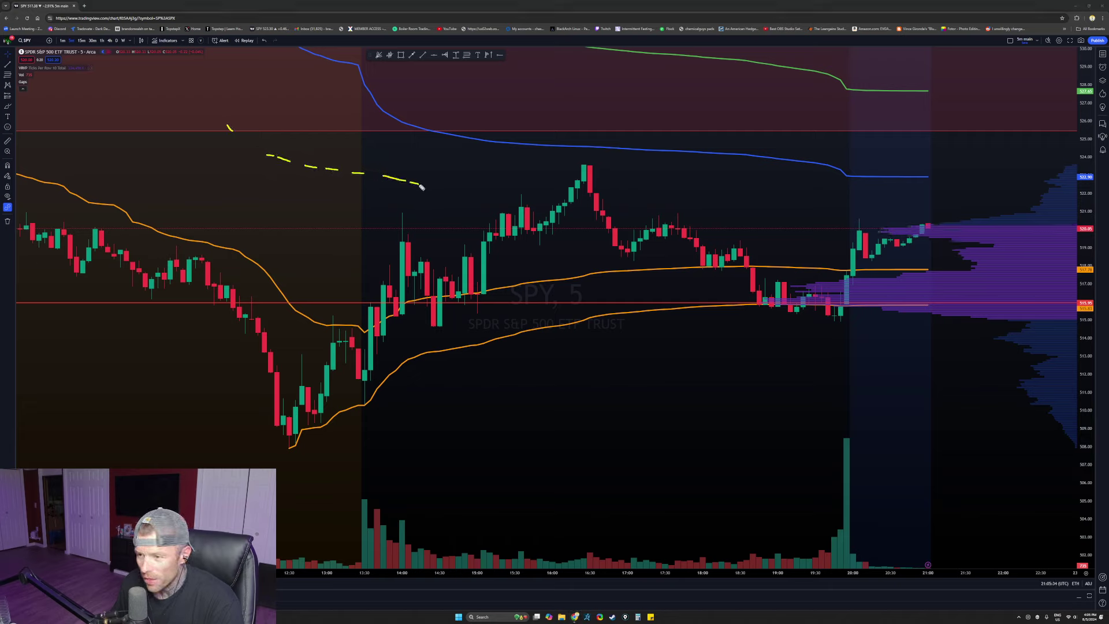
pyautogui.moveTo(662, 220); pyautogui.dragTo(701, 224)
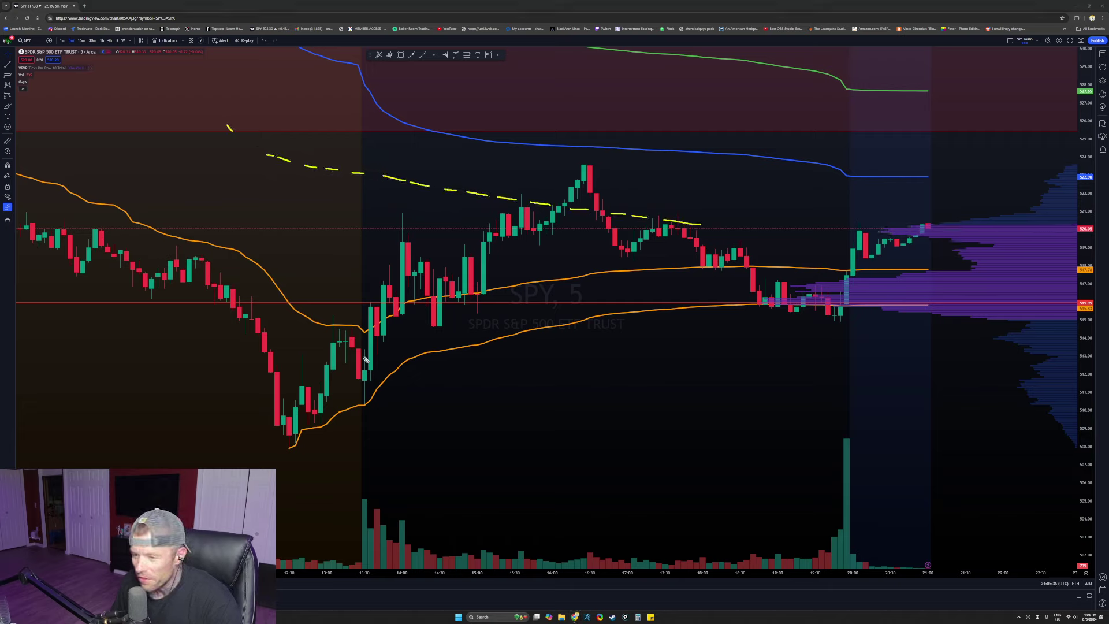
# - Circle SPY's opening low, trace the rally, box the consolidation, point to the test of the dashed line labelled 200 SMA, then clear the drawings
pyautogui.moveTo(381, 377)
pyautogui.mouseDown()
pyautogui.moveTo(382, 326)
pyautogui.moveTo(412, 229)
pyautogui.mouseUp()
pyautogui.moveTo(433, 334)
pyautogui.mouseDown()
pyautogui.moveTo(526, 292)
pyautogui.moveTo(439, 285)
pyautogui.moveTo(463, 373)
pyautogui.mouseUp()
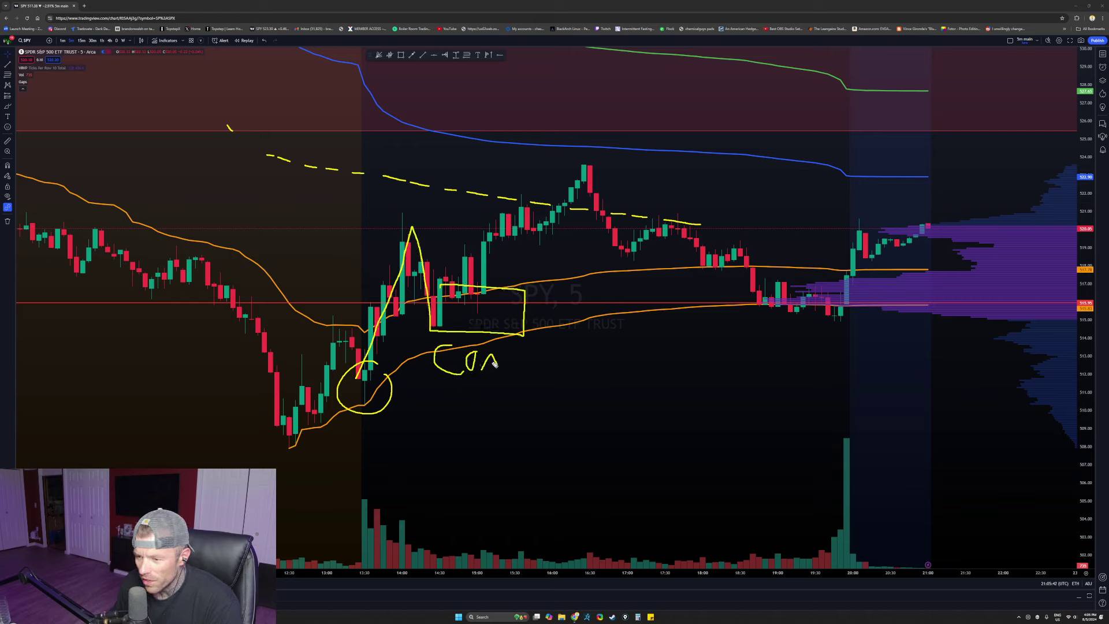
pyautogui.moveTo(474, 285); pyautogui.dragTo(525, 196)
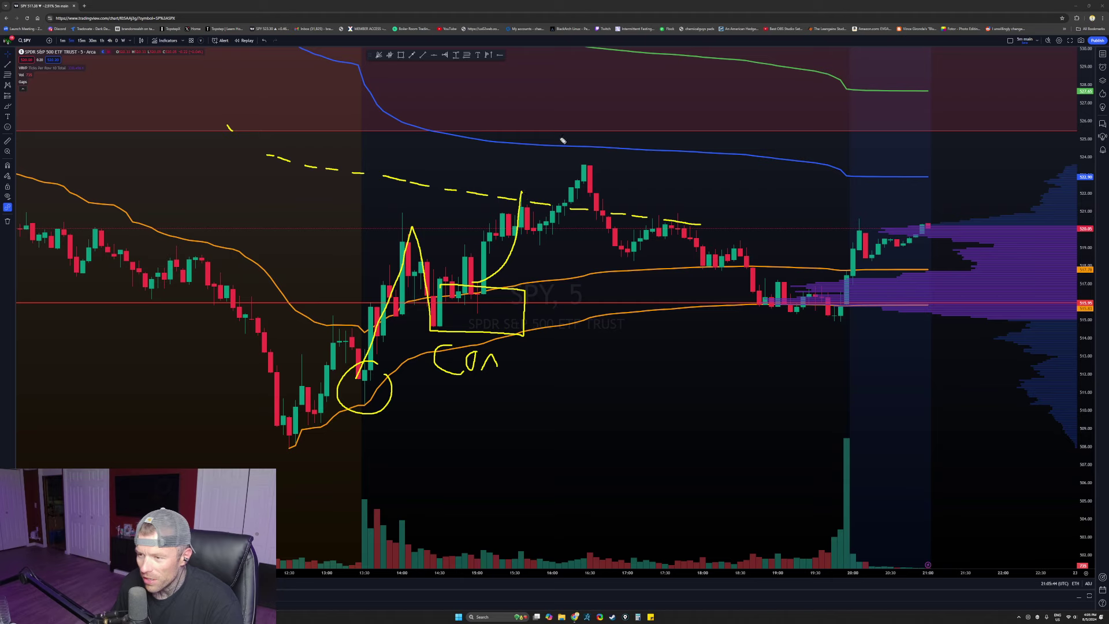
pyautogui.moveTo(561, 138); pyautogui.dragTo(520, 189)
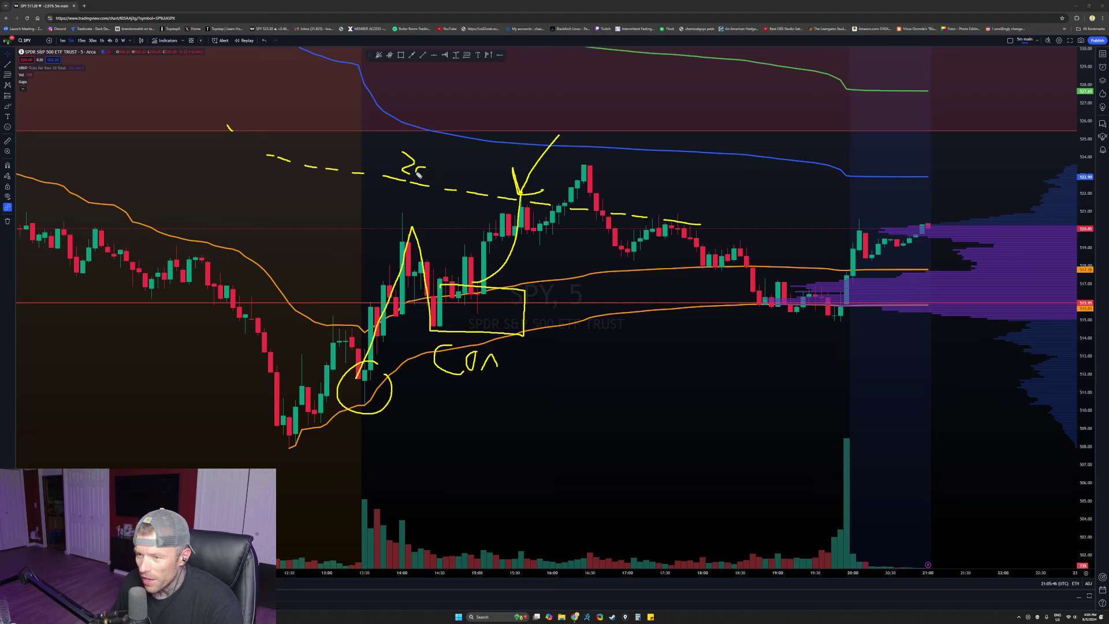
pyautogui.moveTo(467, 186); pyautogui.dragTo(488, 191)
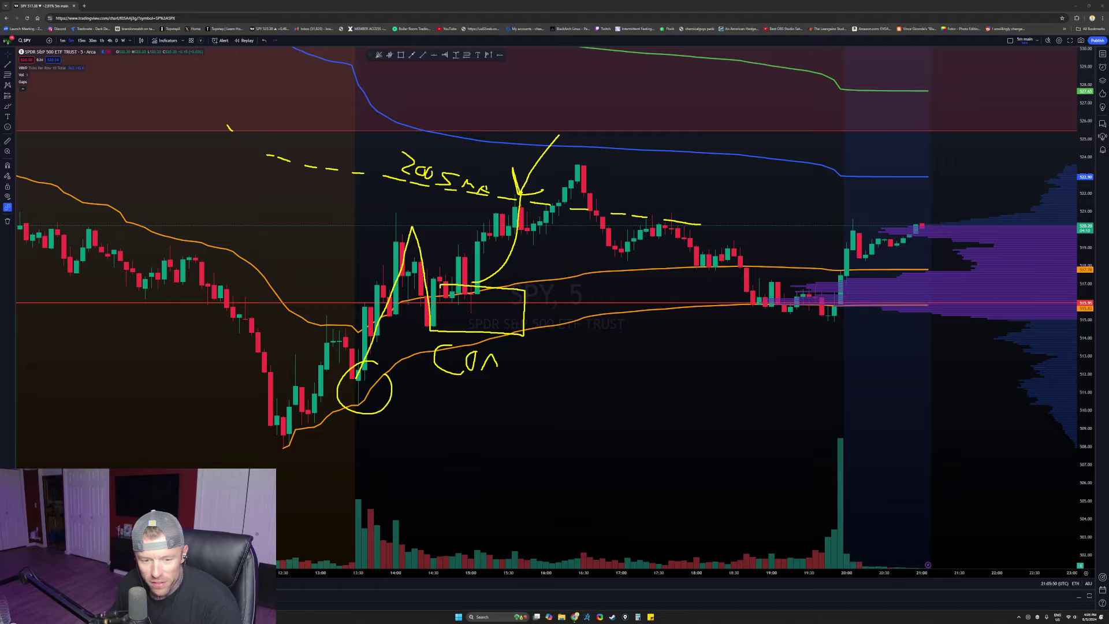
pyautogui.press('Escape')
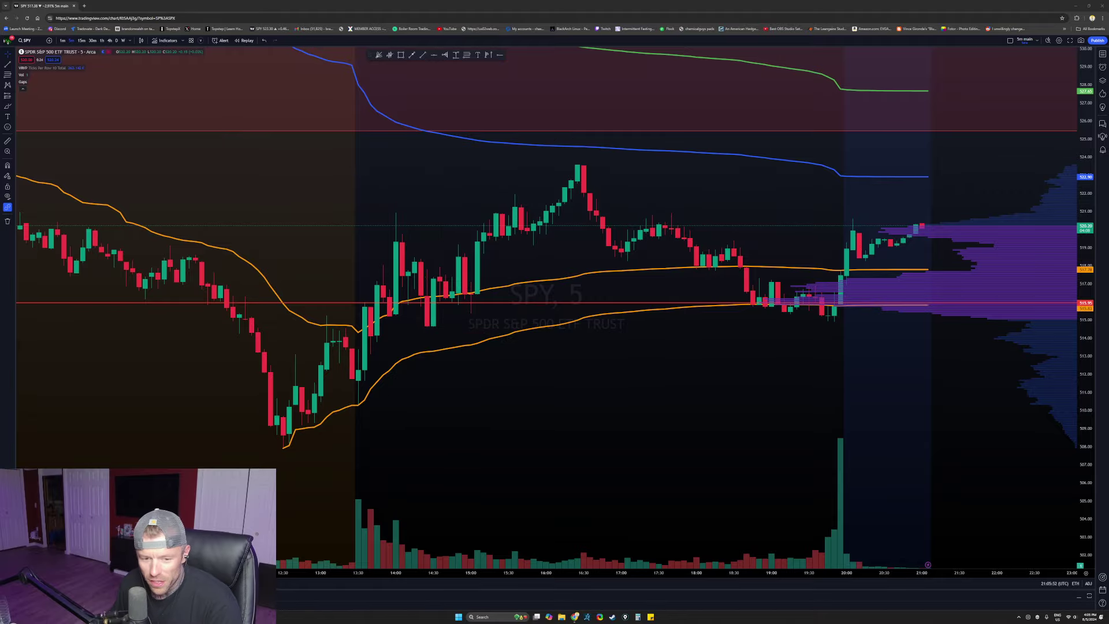
# - Switch the chart from SPY to the NASDAQ 100 E-mini futures (NQ1!) using the watchlist, then hide the watchlist
pyautogui.scroll(-7, 864, 404)
pyautogui.scroll(7, 864, 404)
pyautogui.moveTo(961, 414); pyautogui.dragTo(663, 391)
pyautogui.moveTo(524, 370); pyautogui.dragTo(702, 382)
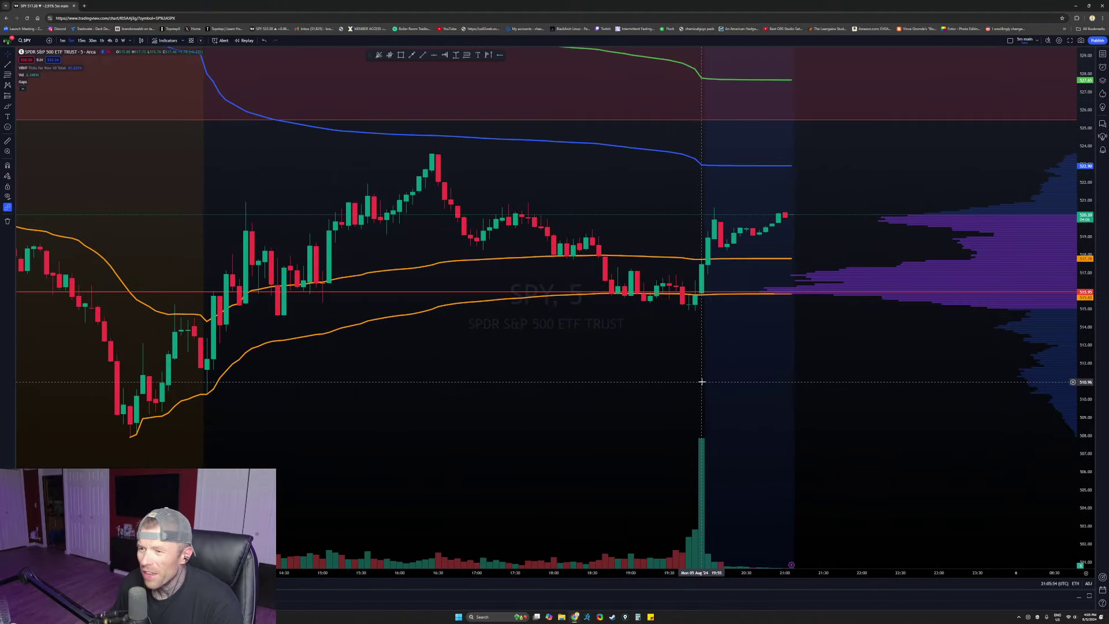
pyautogui.scroll(-5, 702, 381)
pyautogui.moveTo(830, 396); pyautogui.dragTo(767, 456)
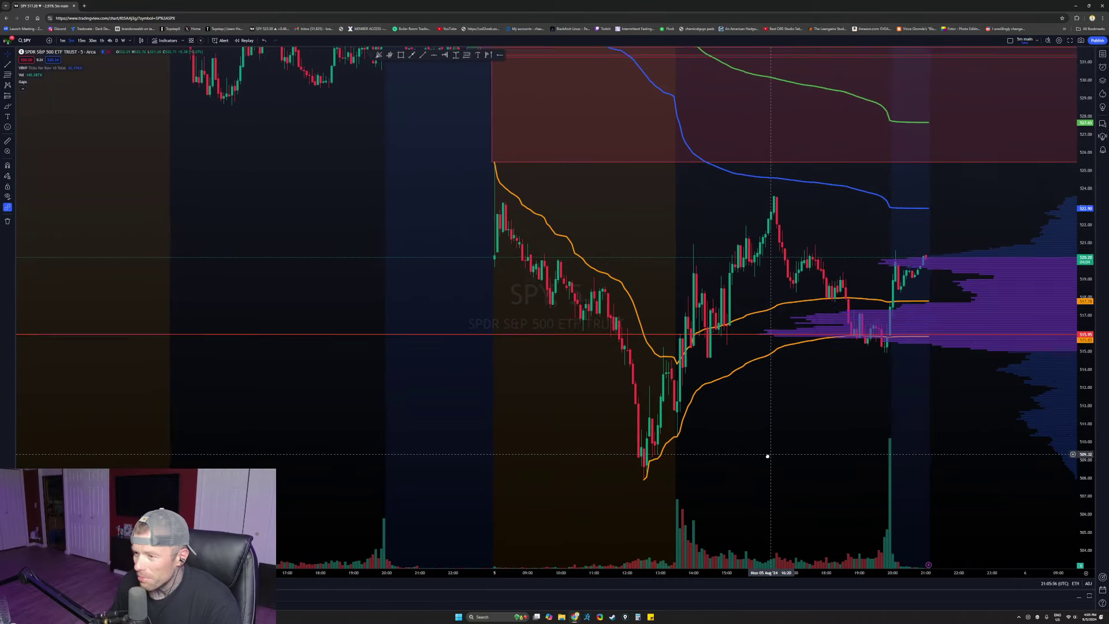
pyautogui.click(1103, 54)
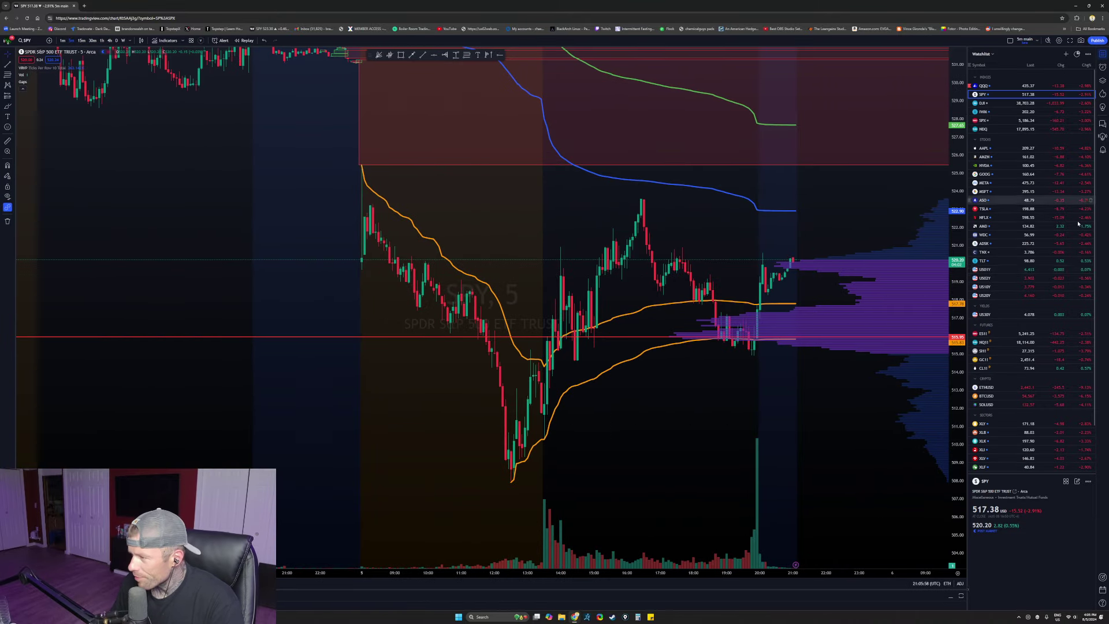
pyautogui.scroll(-1, 1029, 248)
pyautogui.click(982, 318)
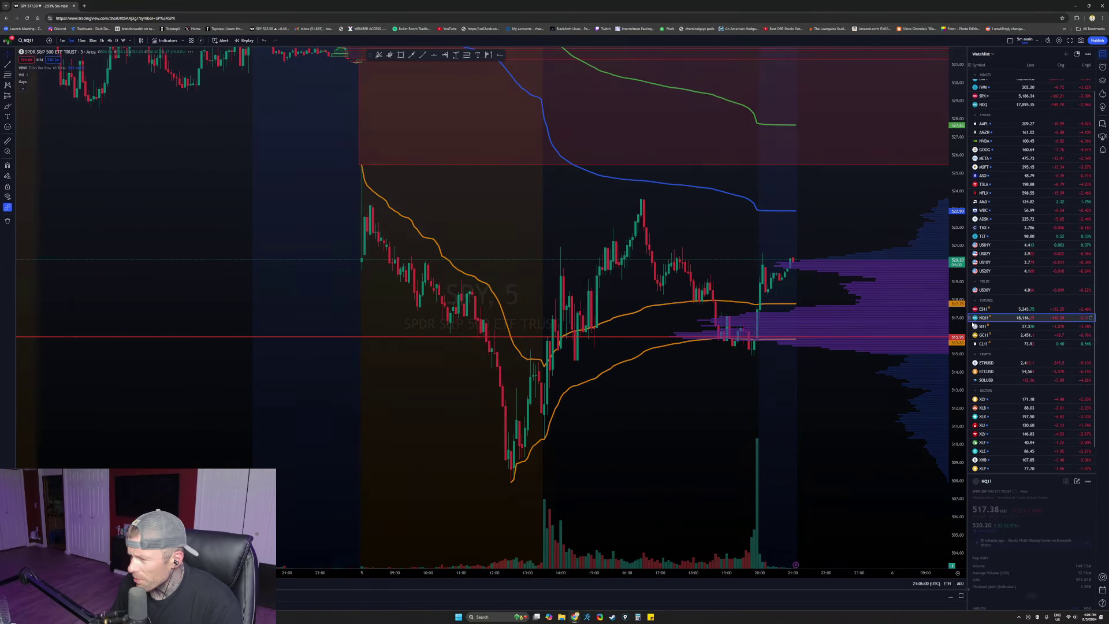
pyautogui.click(1103, 54)
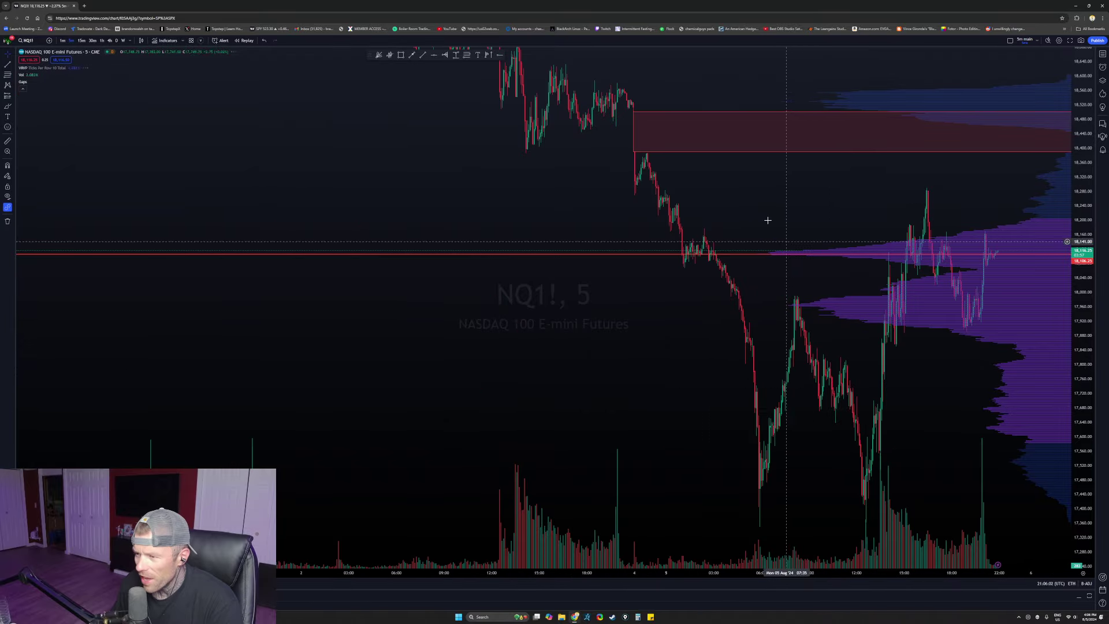
# - Examine the earlier gap zones on NQ1!'s 5-minute chart, going back to the July 24 sell-off
pyautogui.moveTo(649, 220); pyautogui.dragTo(1012, 272)
pyautogui.scroll(8, 641, 369)
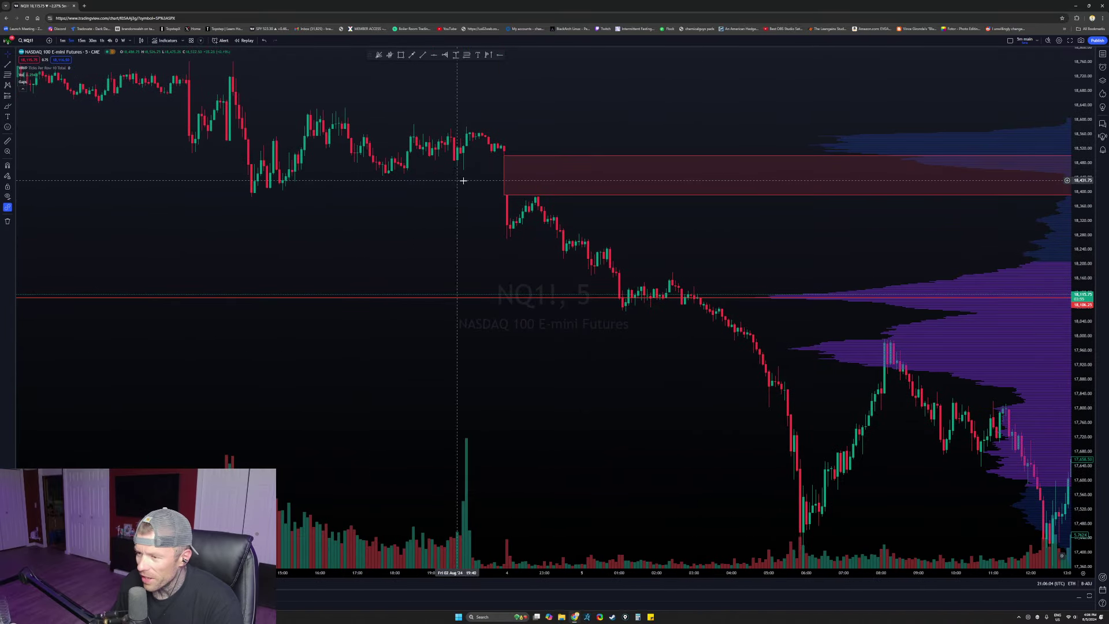
pyautogui.scroll(-5, 694, 358)
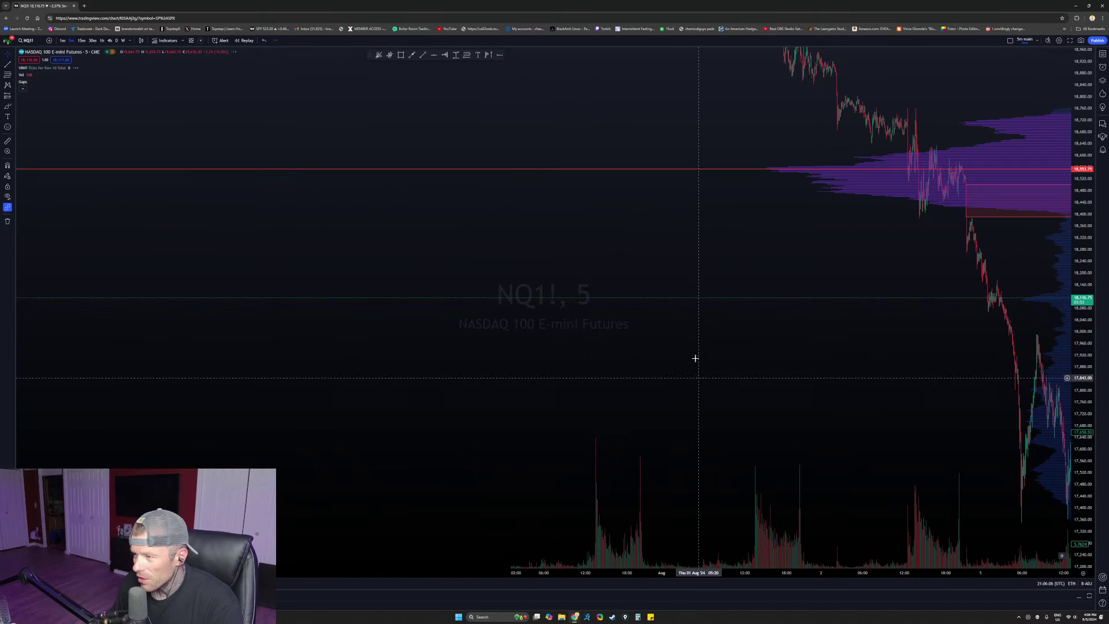
pyautogui.moveTo(687, 231); pyautogui.dragTo(702, 423)
pyautogui.scroll(-6, 596, 386)
pyautogui.moveTo(453, 230); pyautogui.dragTo(701, 376)
pyautogui.scroll(4, 700, 376)
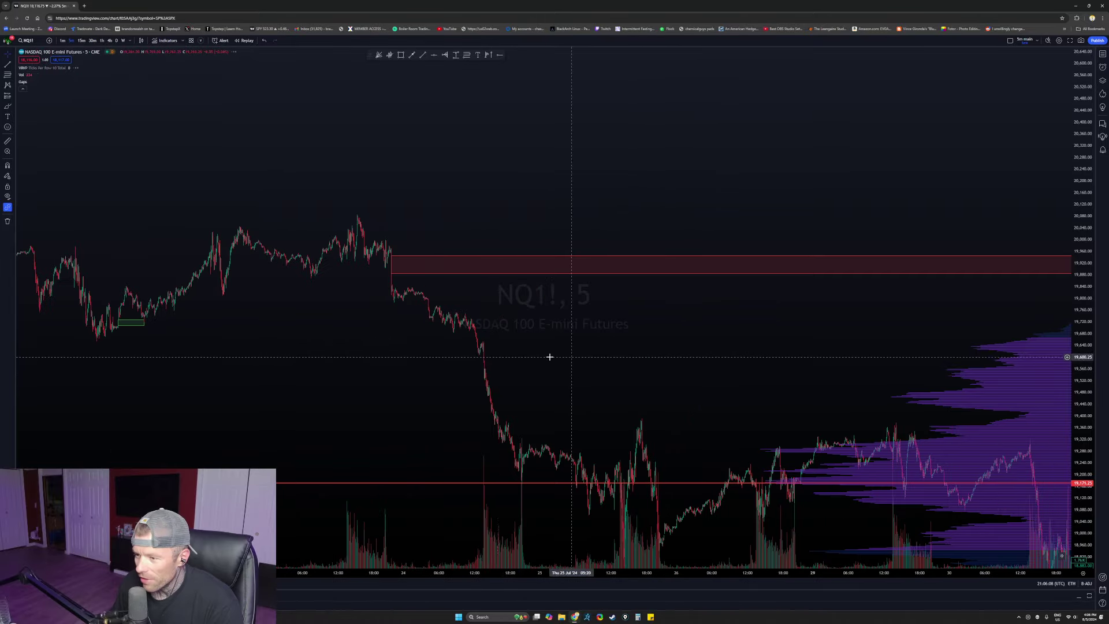
pyautogui.moveTo(443, 388); pyautogui.dragTo(602, 287)
pyautogui.scroll(4, 601, 287)
pyautogui.moveTo(317, 193); pyautogui.dragTo(505, 220)
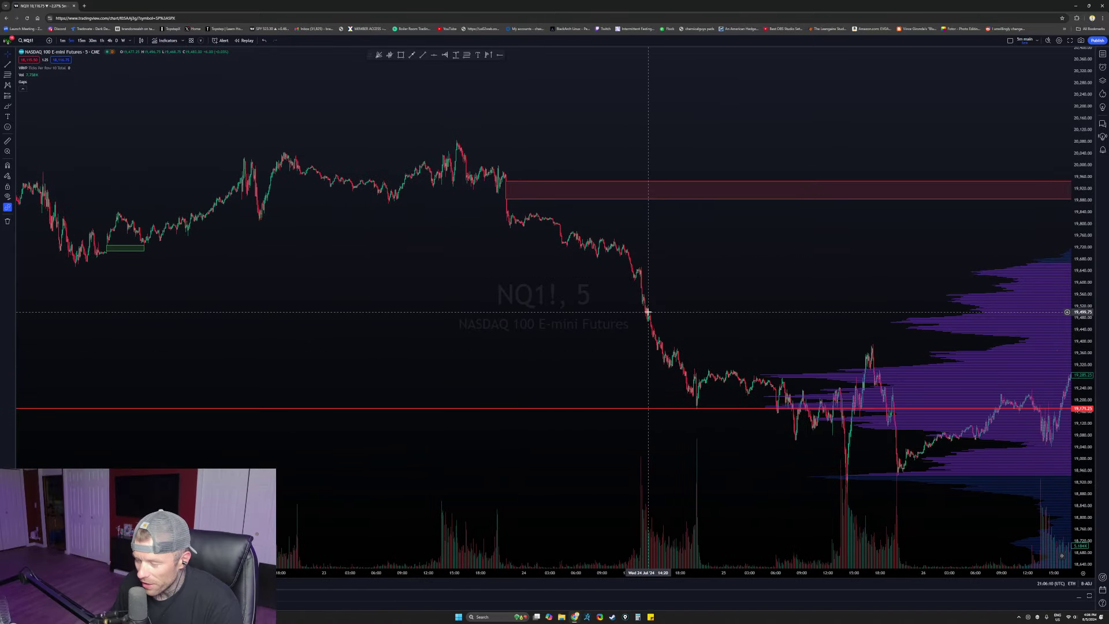
# - Examine NQ1!'s August 5 session, comparing its two lows and the gap zone overhead
pyautogui.hscroll(15, 648, 312)
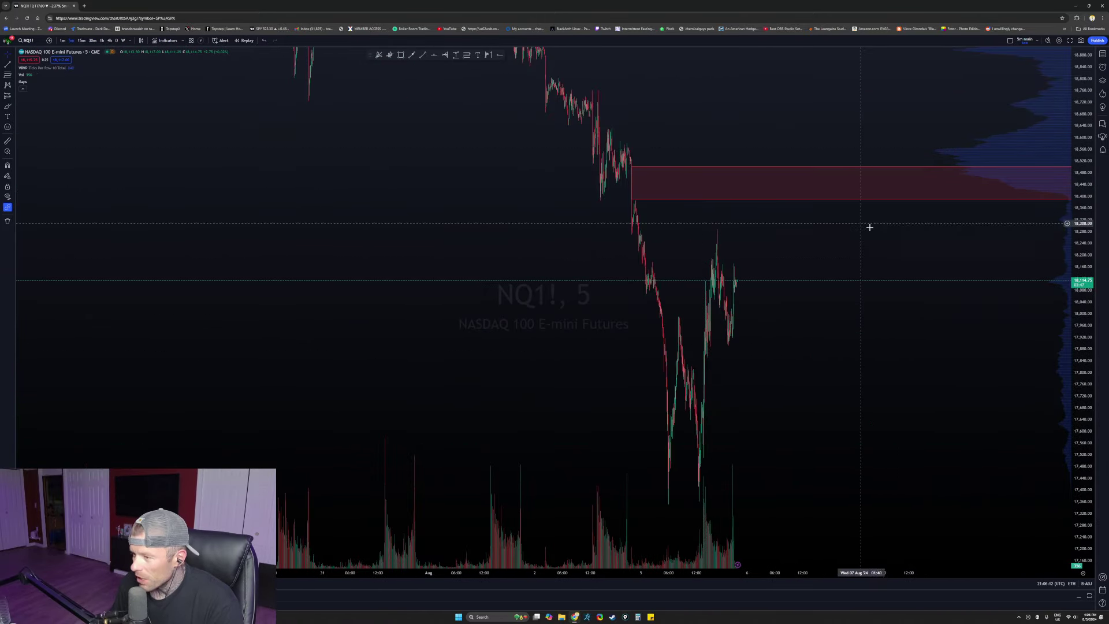
pyautogui.scroll(-4, 869, 228)
pyautogui.moveTo(1080, 168); pyautogui.dragTo(1079, 433)
pyautogui.moveTo(895, 392); pyautogui.dragTo(874, 397)
pyautogui.scroll(6, 874, 396)
pyautogui.moveTo(762, 407); pyautogui.dragTo(764, 343)
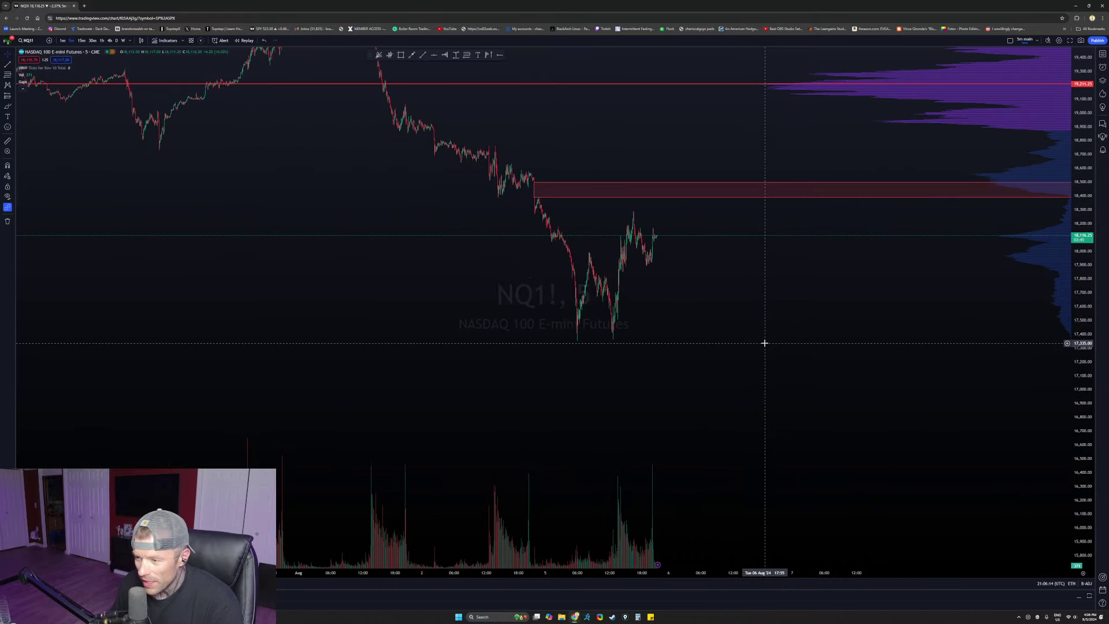
pyautogui.scroll(4, 765, 343)
pyautogui.moveTo(436, 331); pyautogui.dragTo(582, 349)
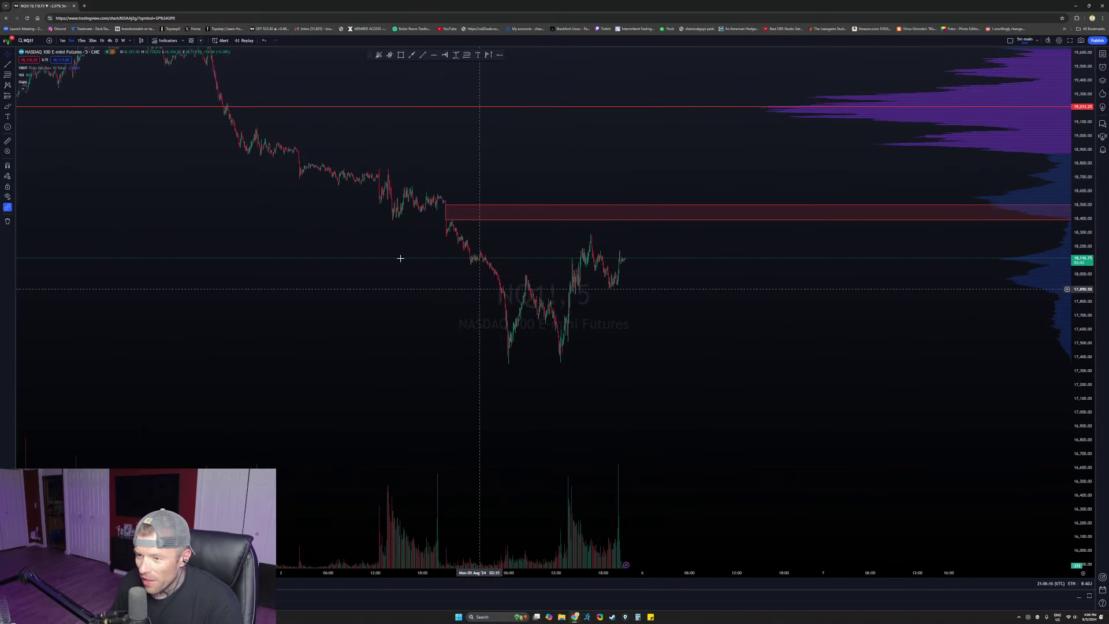
pyautogui.scroll(5, 505, 366)
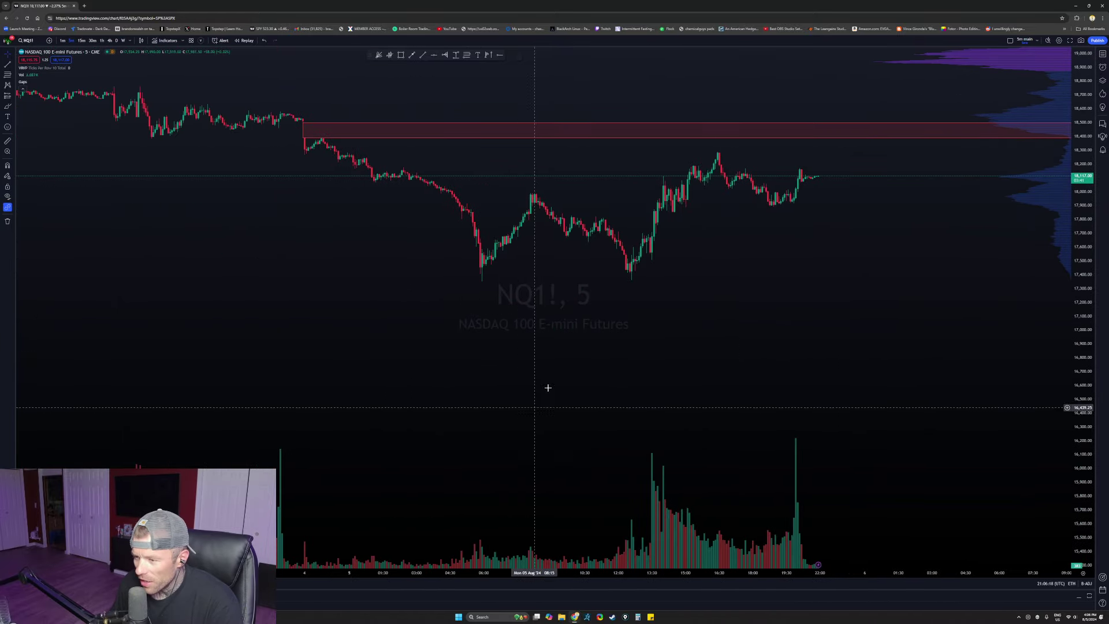
pyautogui.hscroll(5, 548, 388)
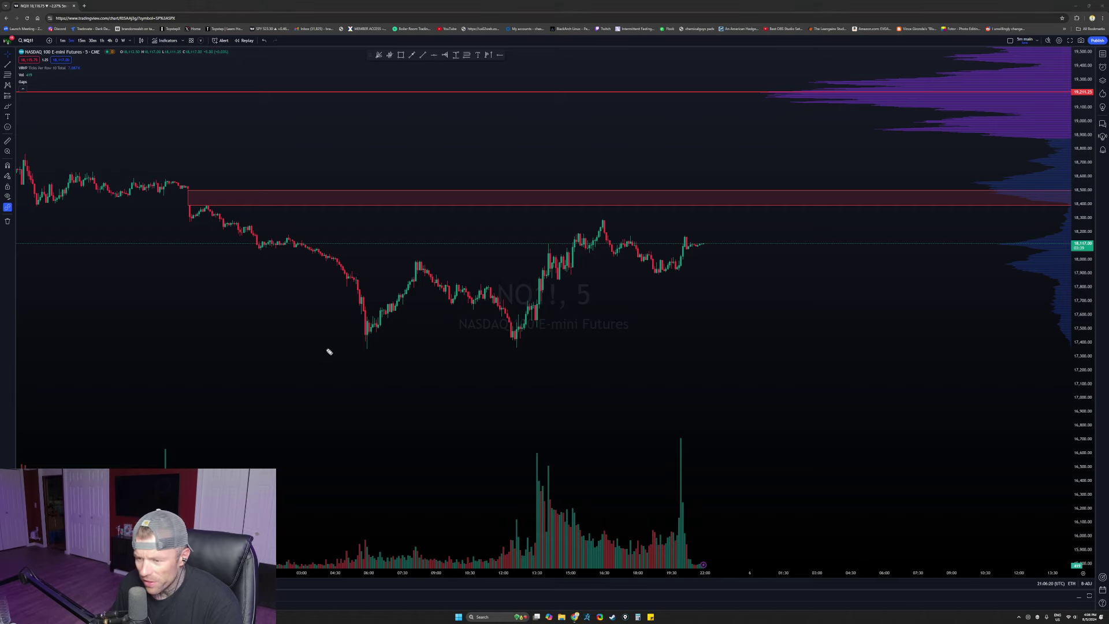
# - Underline NQ1!'s two matching August 5 lows, label them DBL, mark the rebound with an X, then clear the drawings
pyautogui.moveTo(285, 348); pyautogui.dragTo(587, 357)
pyautogui.moveTo(379, 376); pyautogui.dragTo(379, 413)
pyautogui.moveTo(382, 367)
pyautogui.mouseDown()
pyautogui.moveTo(379, 409)
pyautogui.moveTo(445, 375)
pyautogui.moveTo(442, 408)
pyautogui.mouseUp()
pyautogui.moveTo(457, 375); pyautogui.dragTo(489, 410)
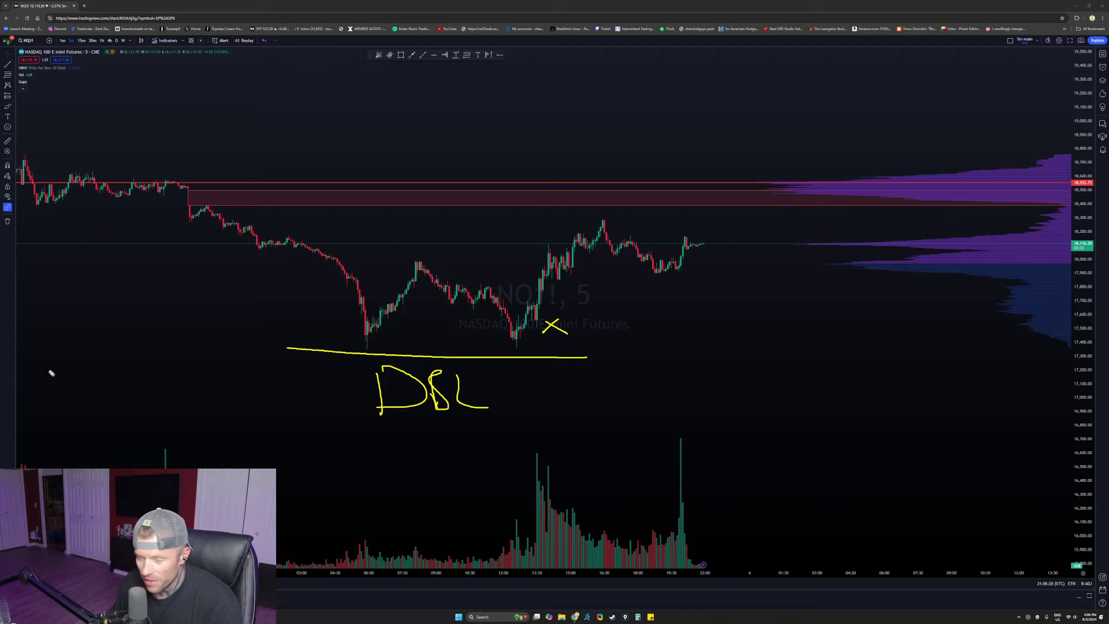
pyautogui.press('e')
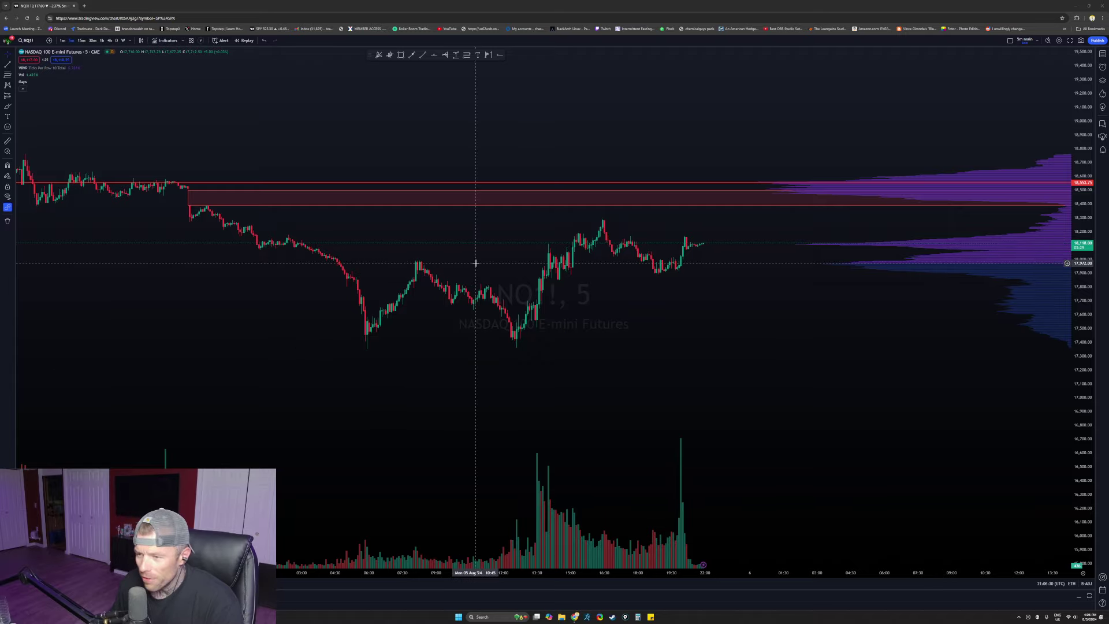
# - Draw a Fibonacci retracement on NQ1! from the overnight rebound high at 17,999.25 down to the first low at 17,351.75
pyautogui.click(467, 55)
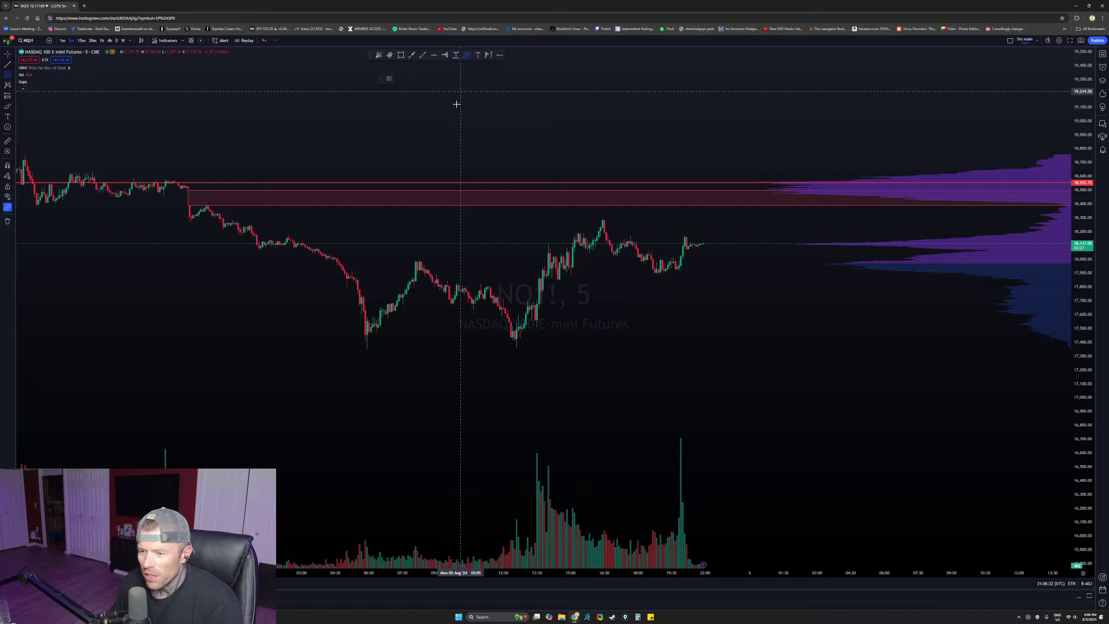
pyautogui.click(402, 259)
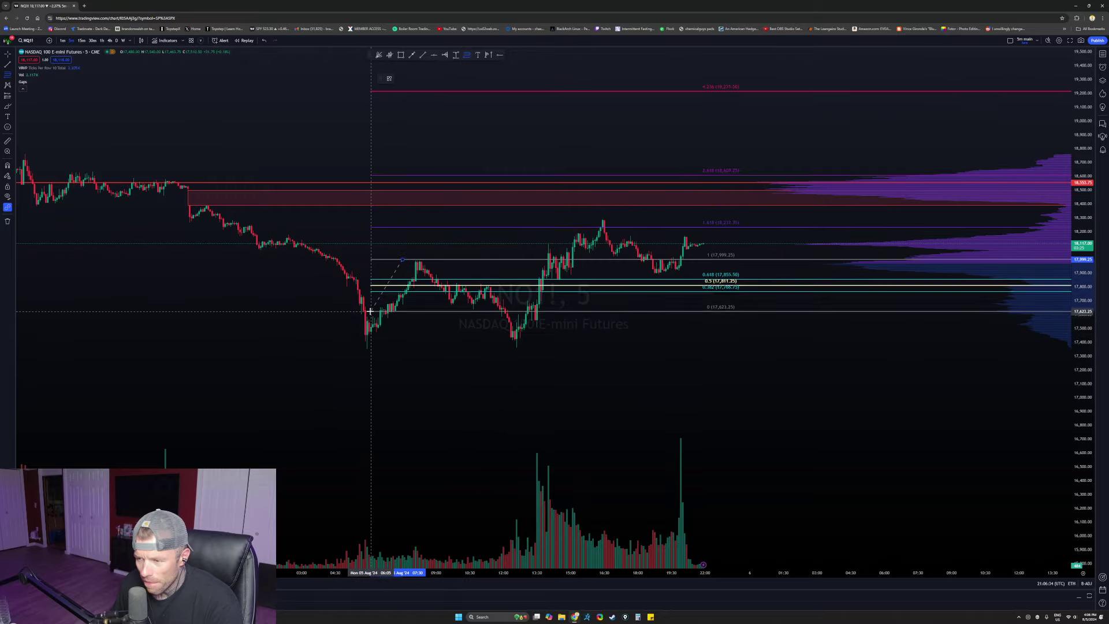
pyautogui.click(345, 348)
pyautogui.moveTo(1076, 289); pyautogui.dragTo(1077, 355)
pyautogui.scroll(3, 708, 431)
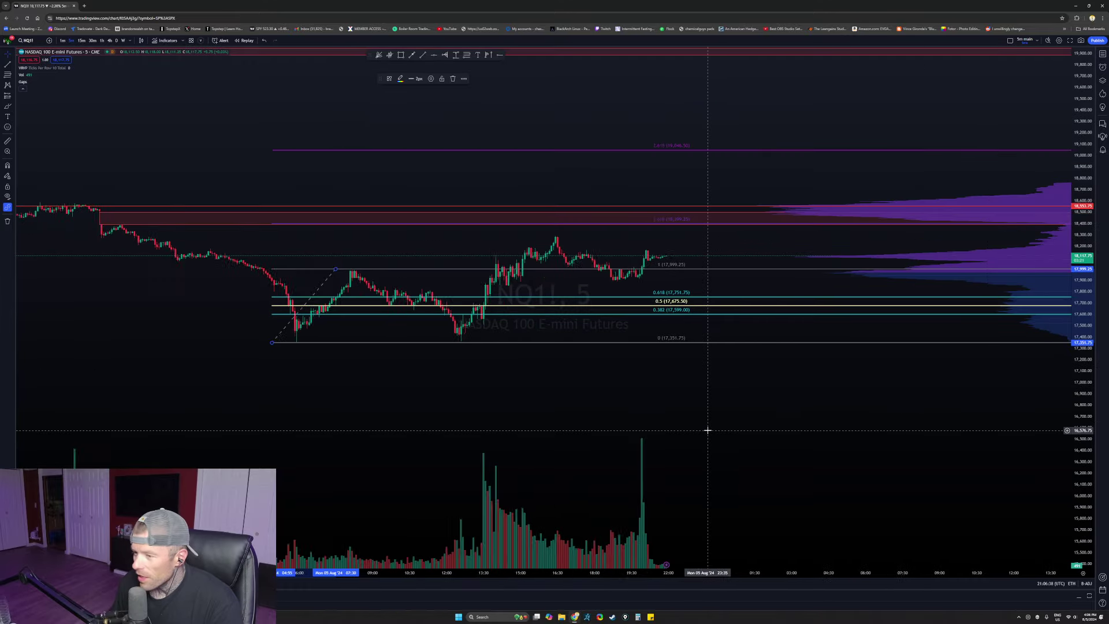
# - Mark the Fibonacci's low and high anchors with arrows and the second low with an X and an arrow, then clear the drawings
pyautogui.moveTo(419, 391); pyautogui.dragTo(515, 403)
pyautogui.moveTo(1078, 278); pyautogui.dragTo(1078, 127)
pyautogui.scroll(-5, 755, 391)
pyautogui.moveTo(742, 435); pyautogui.dragTo(668, 390)
pyautogui.scroll(4, 668, 389)
pyautogui.moveTo(576, 405); pyautogui.dragTo(452, 411)
pyautogui.moveTo(193, 367); pyautogui.dragTo(235, 368)
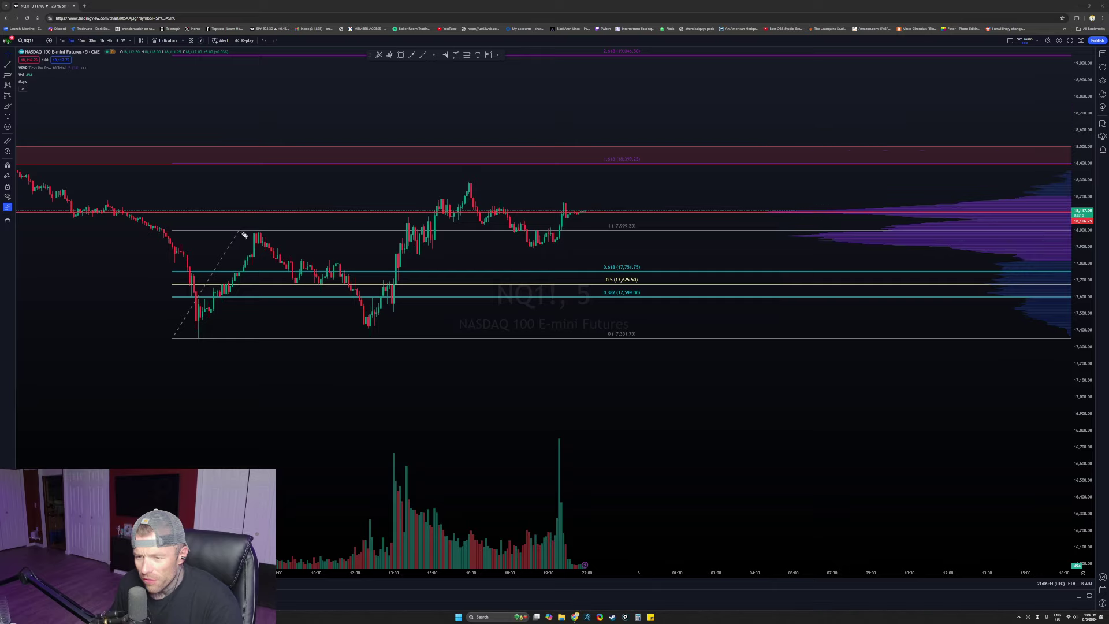
pyautogui.moveTo(252, 177)
pyautogui.mouseDown()
pyautogui.moveTo(251, 222)
pyautogui.moveTo(264, 217)
pyautogui.mouseUp()
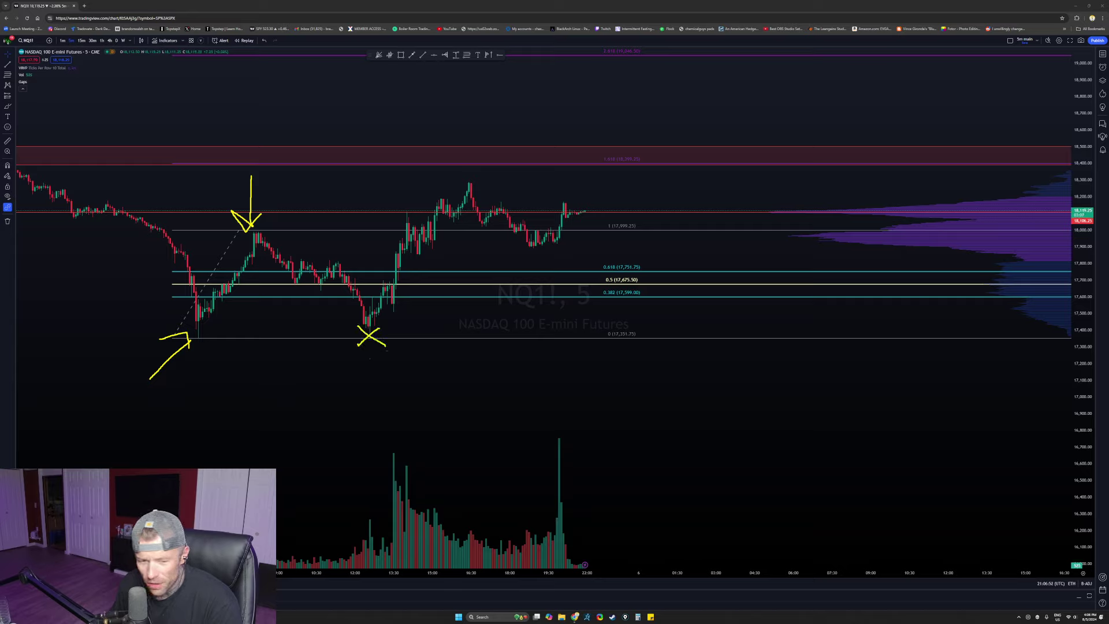
pyautogui.moveTo(289, 439); pyautogui.dragTo(370, 347)
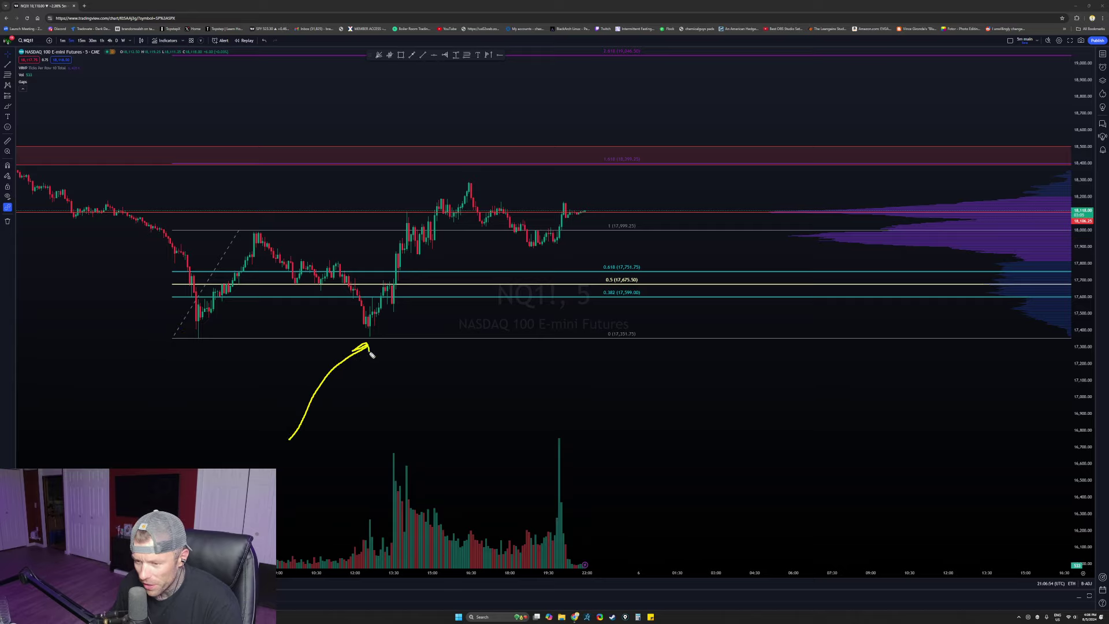
pyautogui.moveTo(652, 338)
pyautogui.mouseDown()
pyautogui.moveTo(596, 319)
pyautogui.moveTo(651, 330)
pyautogui.mouseUp()
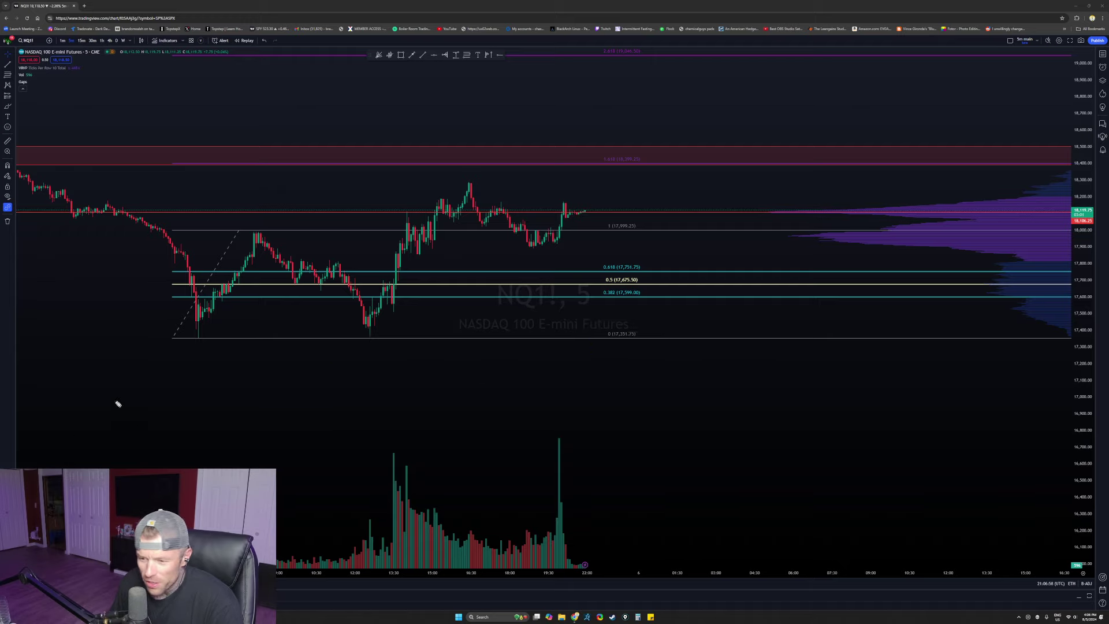
# - Circle both NQ1! lows at the 0 level and box the zone between the 0.382 and 0.618 Fibonacci levels
pyautogui.moveTo(209, 321); pyautogui.dragTo(211, 319)
pyautogui.moveTo(369, 322); pyautogui.dragTo(357, 329)
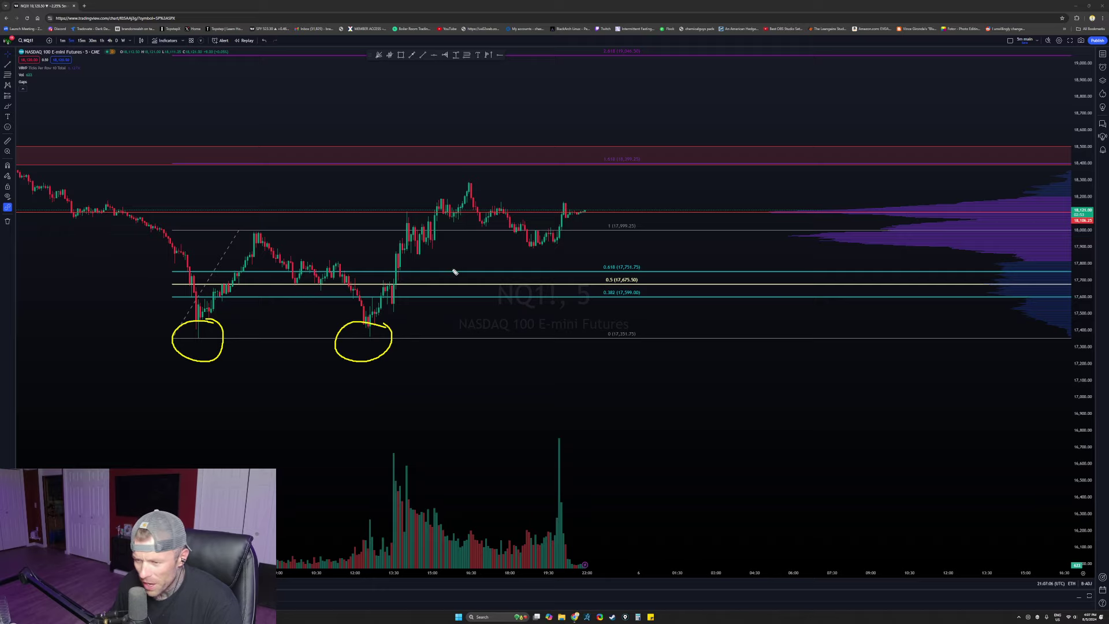
pyautogui.moveTo(478, 275)
pyautogui.mouseDown()
pyautogui.moveTo(422, 296)
pyautogui.moveTo(447, 288)
pyautogui.mouseUp()
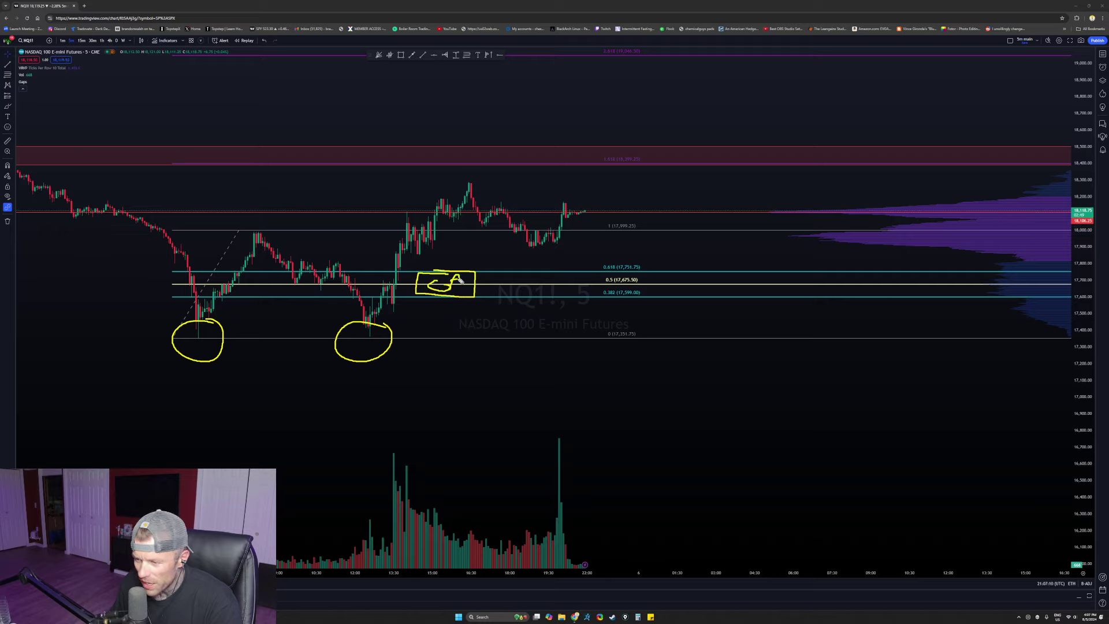
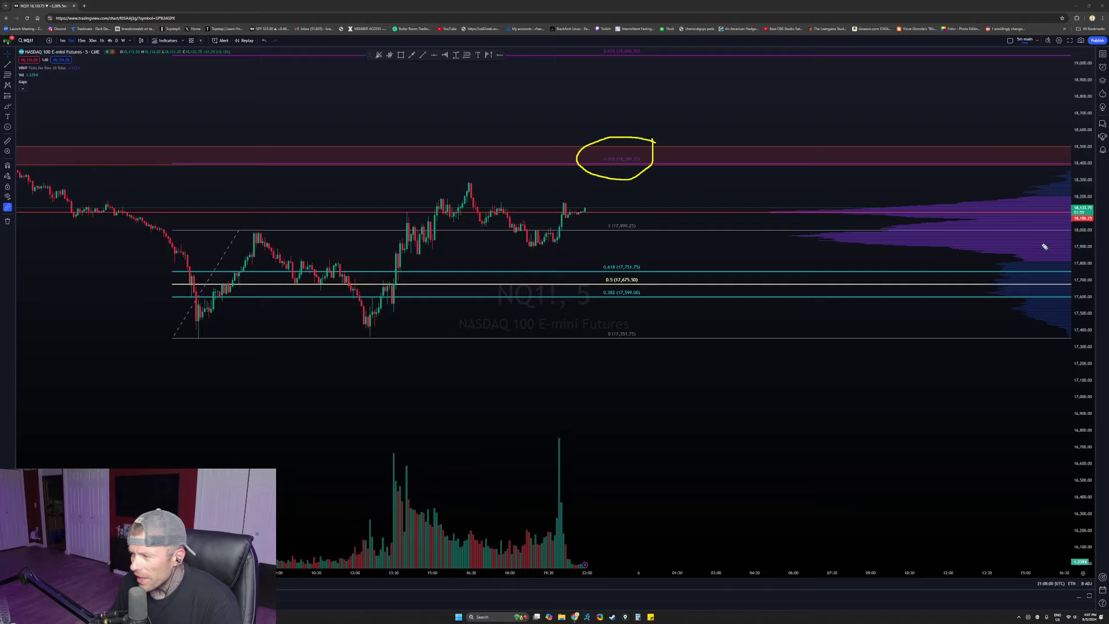
# - Circle 18,000 on NQ1!'s price scale, trace the pullback with bounce and breakdown paths labelled SUP, then clear the drawings
pyautogui.moveTo(1085, 227); pyautogui.dragTo(1081, 219)
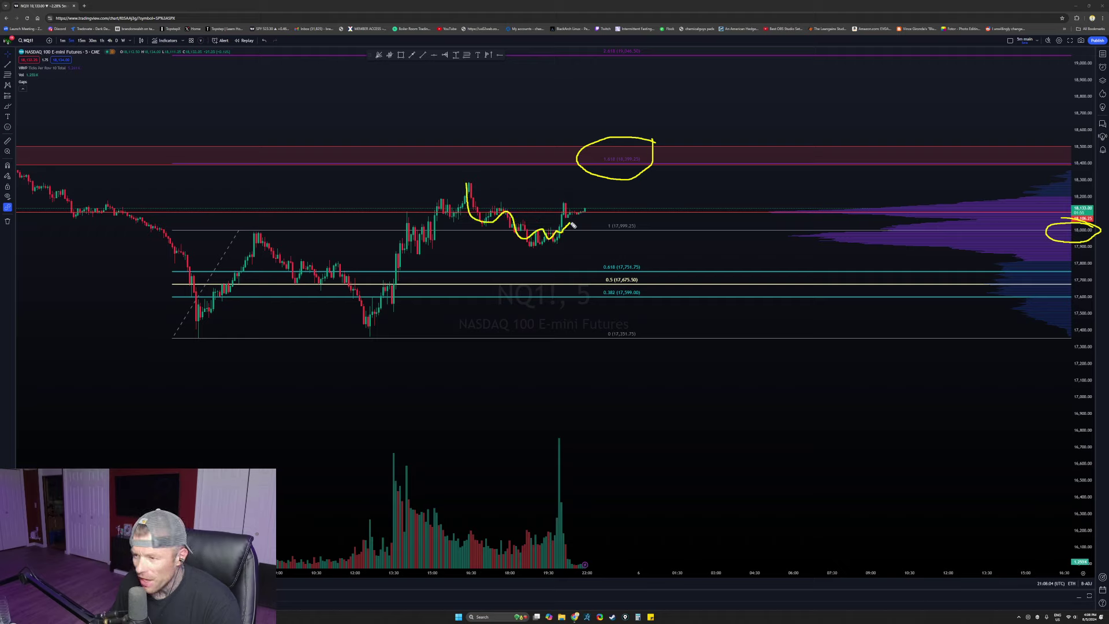
pyautogui.moveTo(672, 232); pyautogui.dragTo(655, 234)
pyautogui.moveTo(688, 227); pyautogui.dragTo(693, 241)
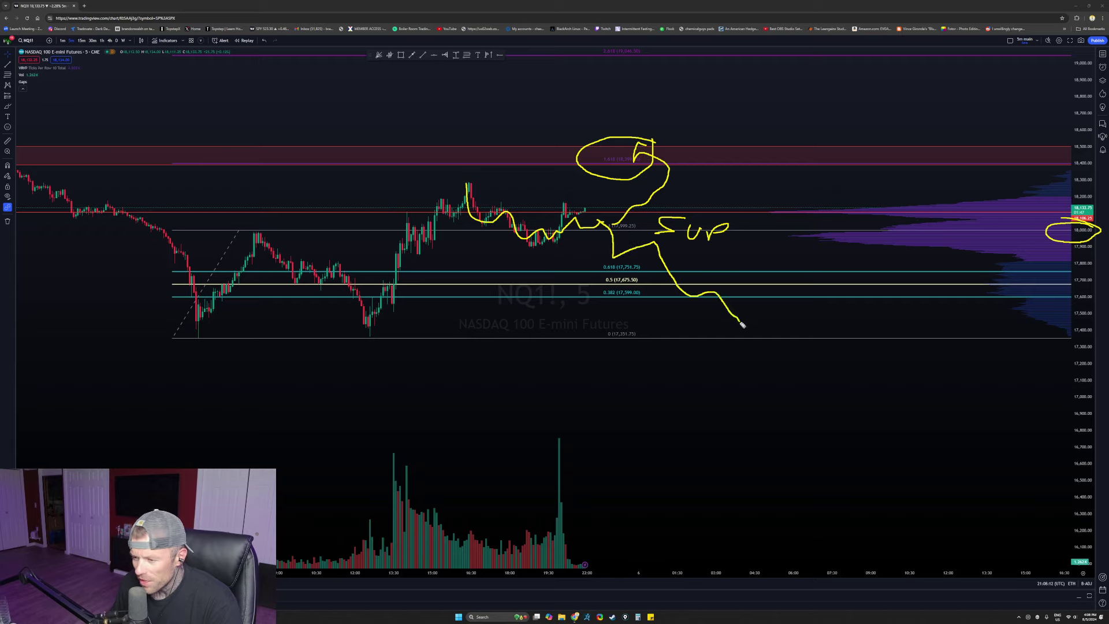
pyautogui.moveTo(742, 324); pyautogui.dragTo(751, 339)
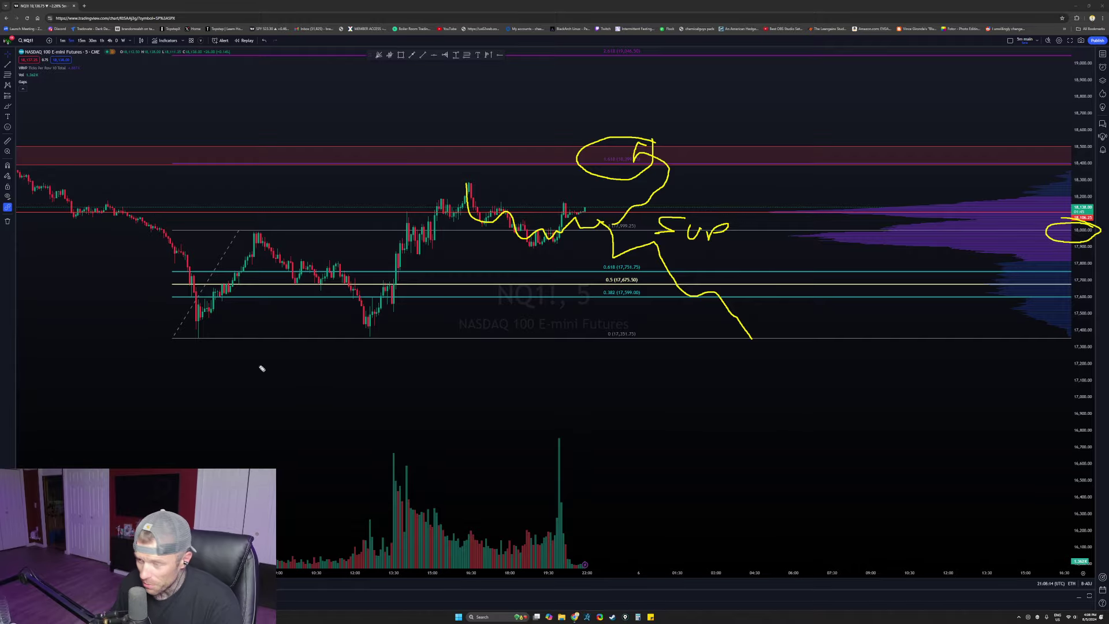
pyautogui.press('Escape')
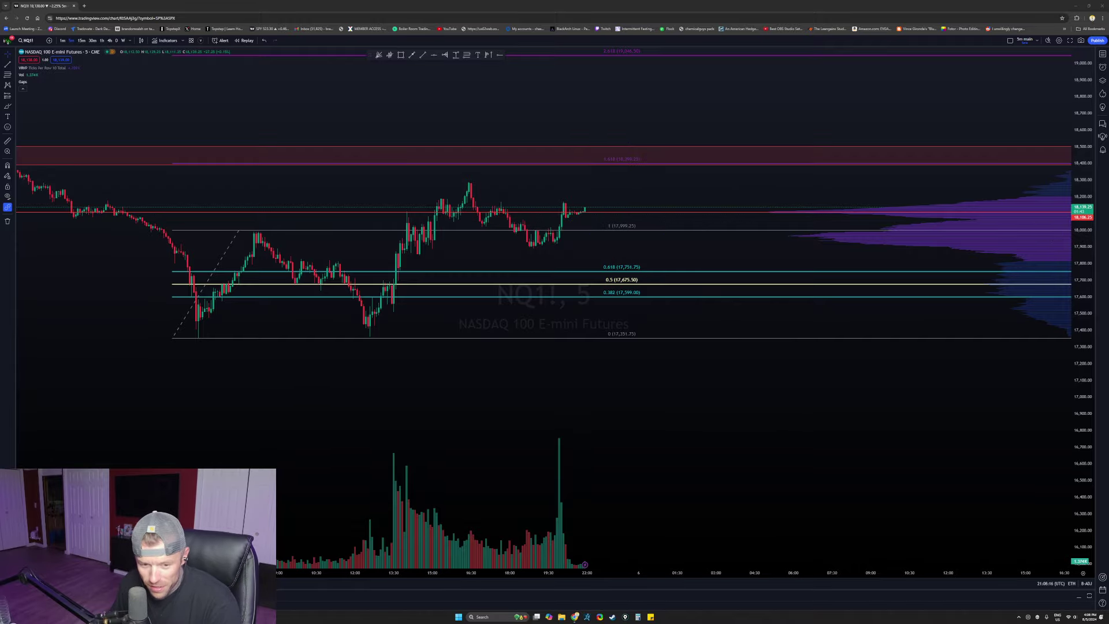
# - Bring up SPY from the watchlist and set its chart to the daily timeframe
pyautogui.scroll(-5, 549, 347)
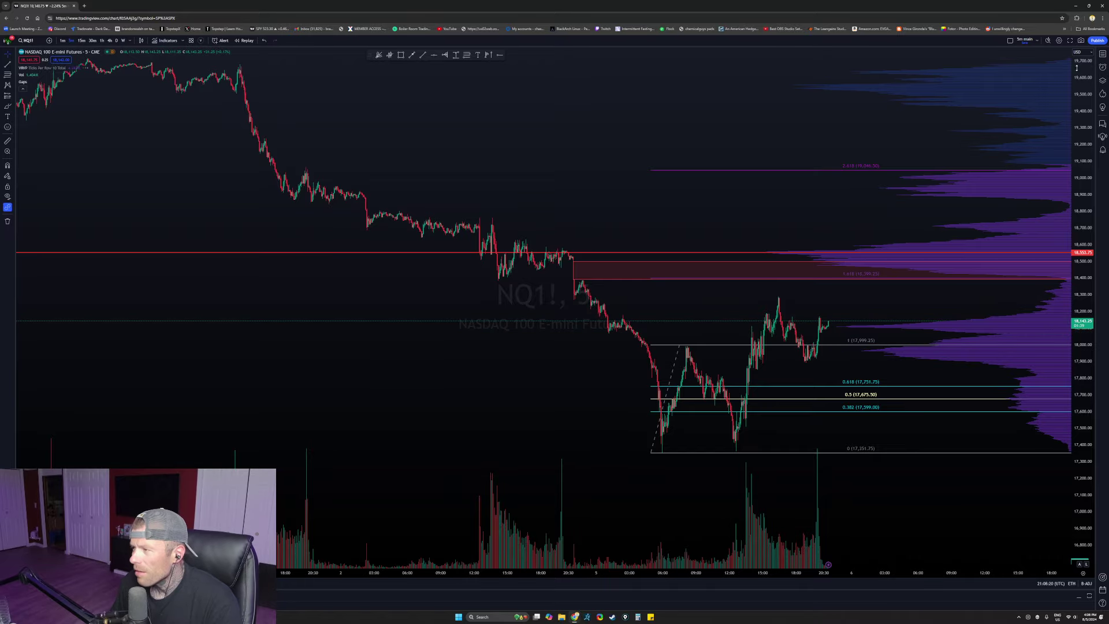
pyautogui.click(1102, 54)
pyautogui.click(989, 95)
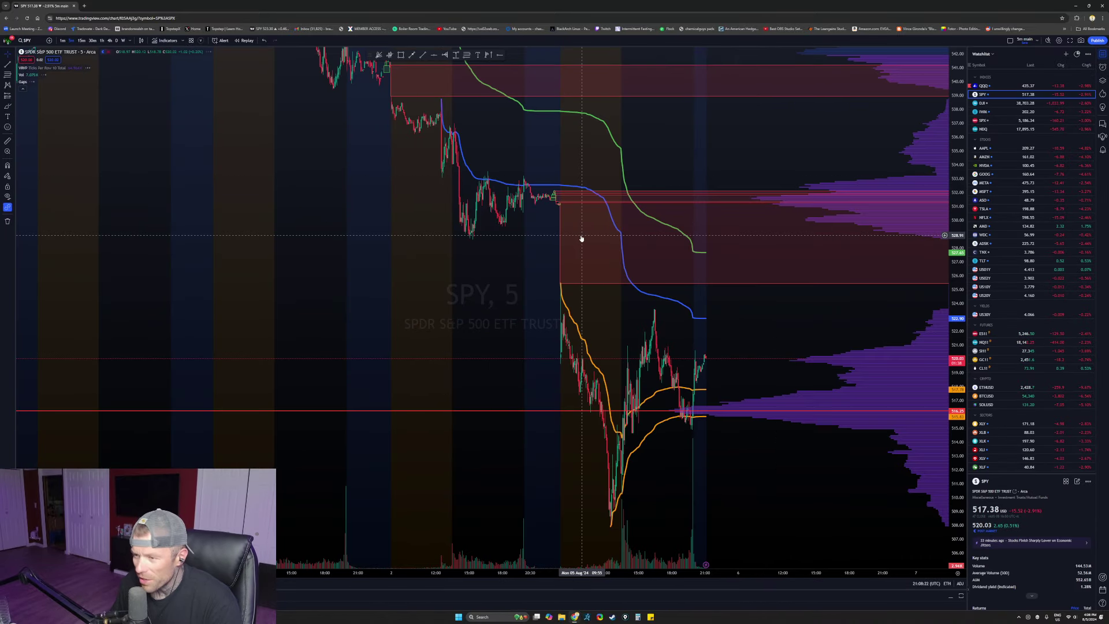
pyautogui.click(116, 40)
pyautogui.scroll(10, 727, 294)
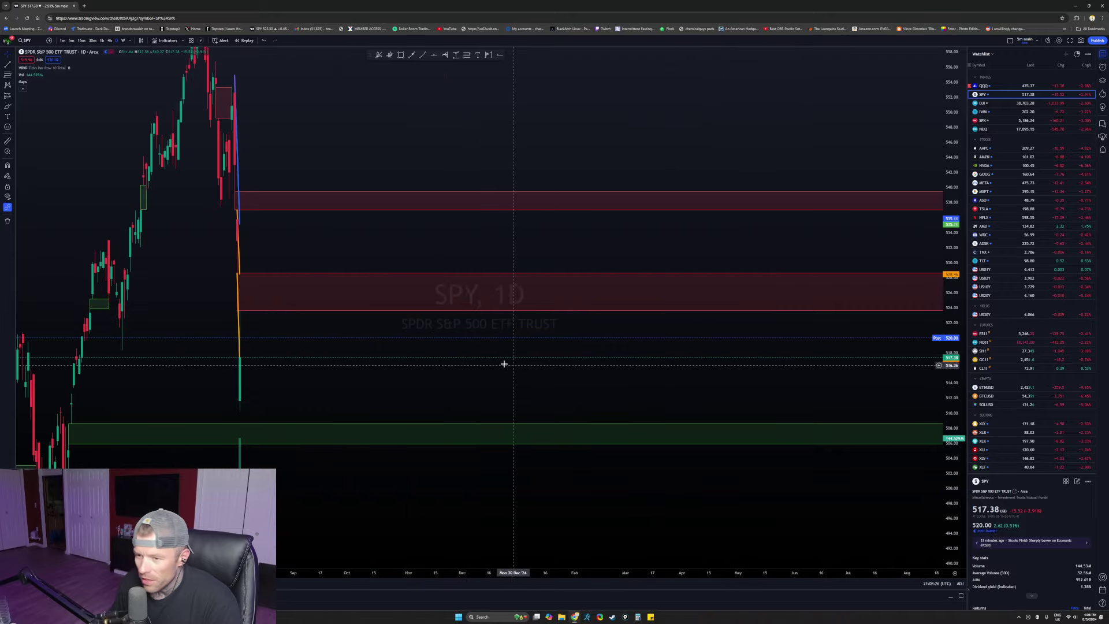
pyautogui.scroll(-5, 544, 373)
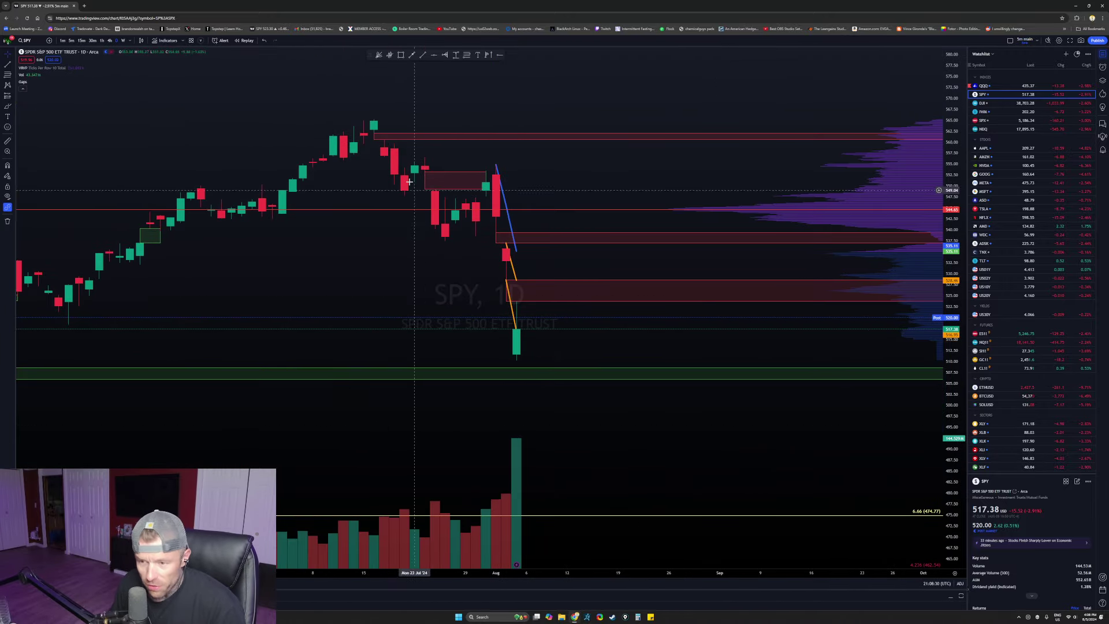
# - Measure SPY's price range between the August 5 low and the mid-July high
pyautogui.moveTo(526, 355); pyautogui.dragTo(344, 122)
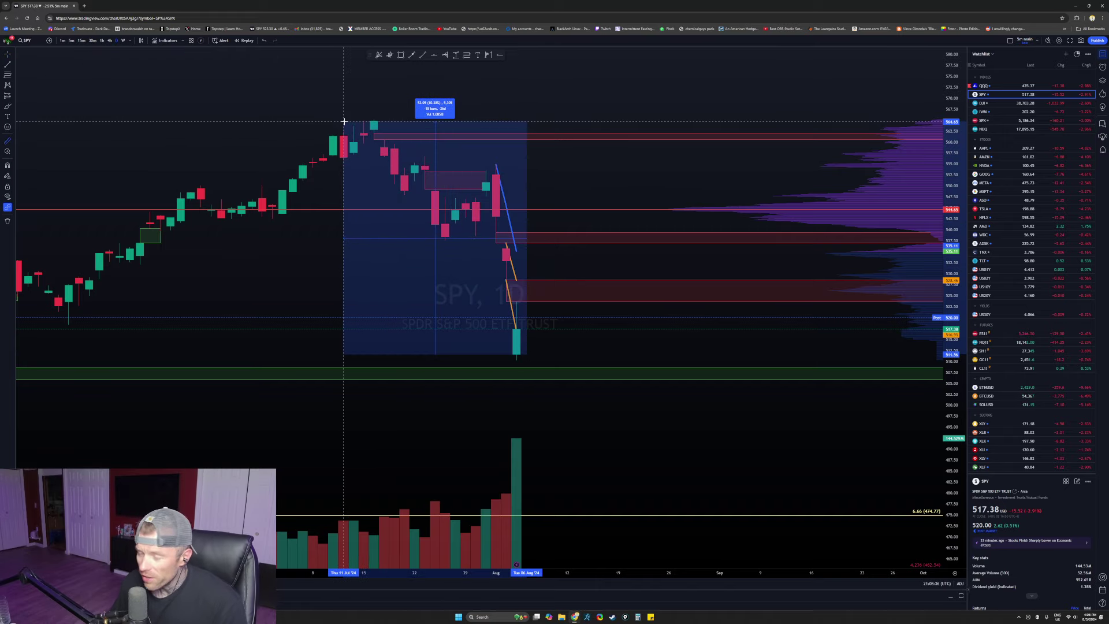
pyautogui.click(344, 121)
pyautogui.scroll(-3, 626, 424)
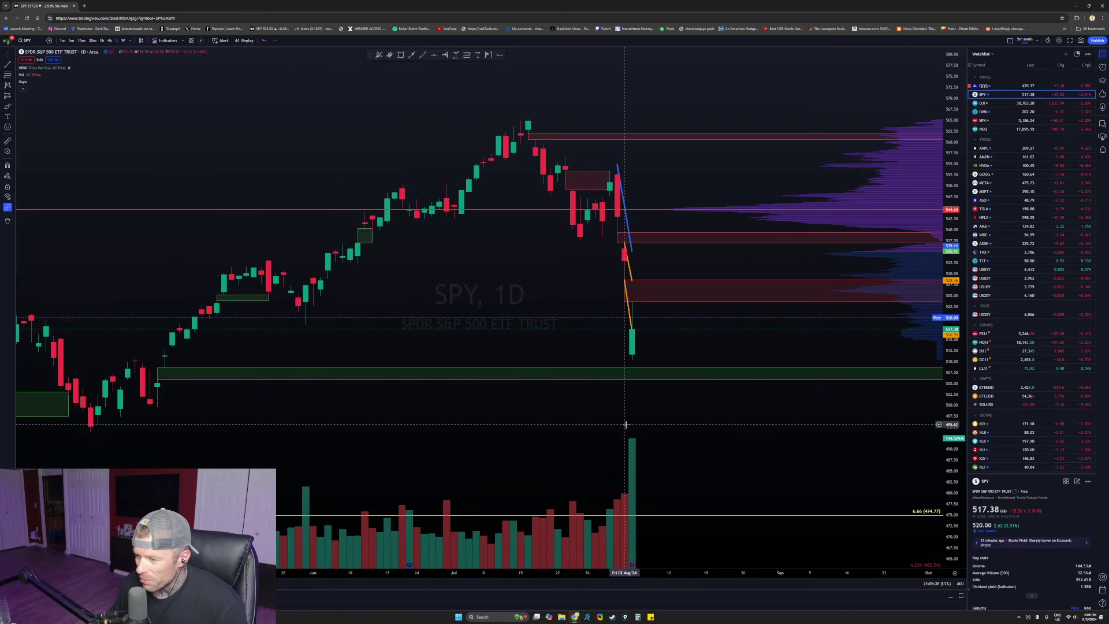
# - Circle SPY's four red gap zones, cross out the late-July one, add a downward arrow beside them, then clear the drawings
pyautogui.scroll(4, 418, 418)
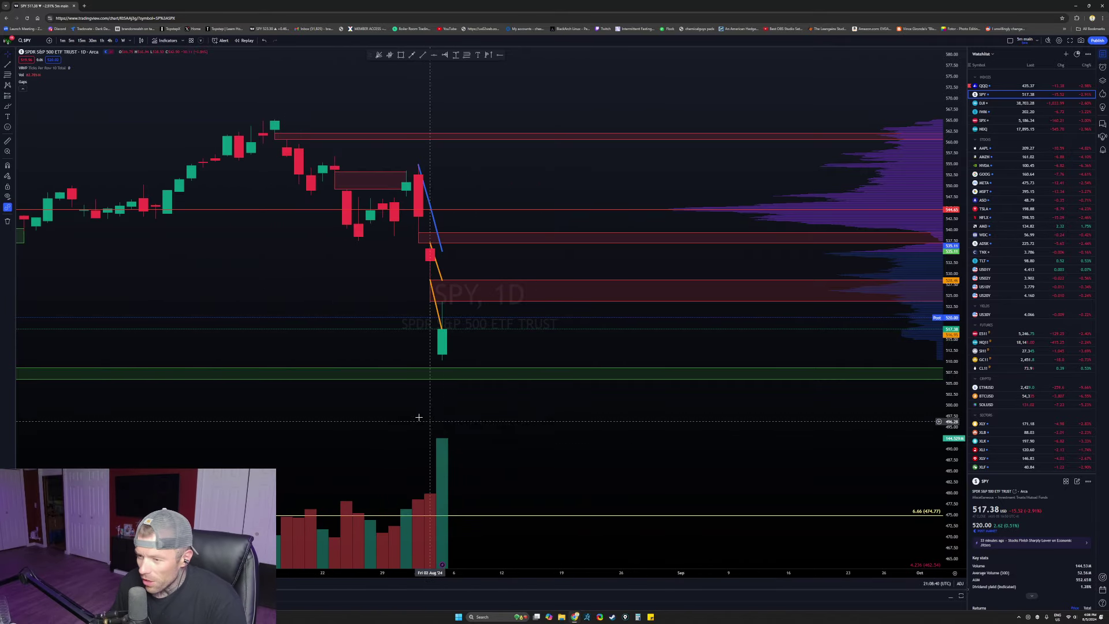
pyautogui.moveTo(195, 457); pyautogui.dragTo(404, 471)
pyautogui.scroll(-4, 507, 314)
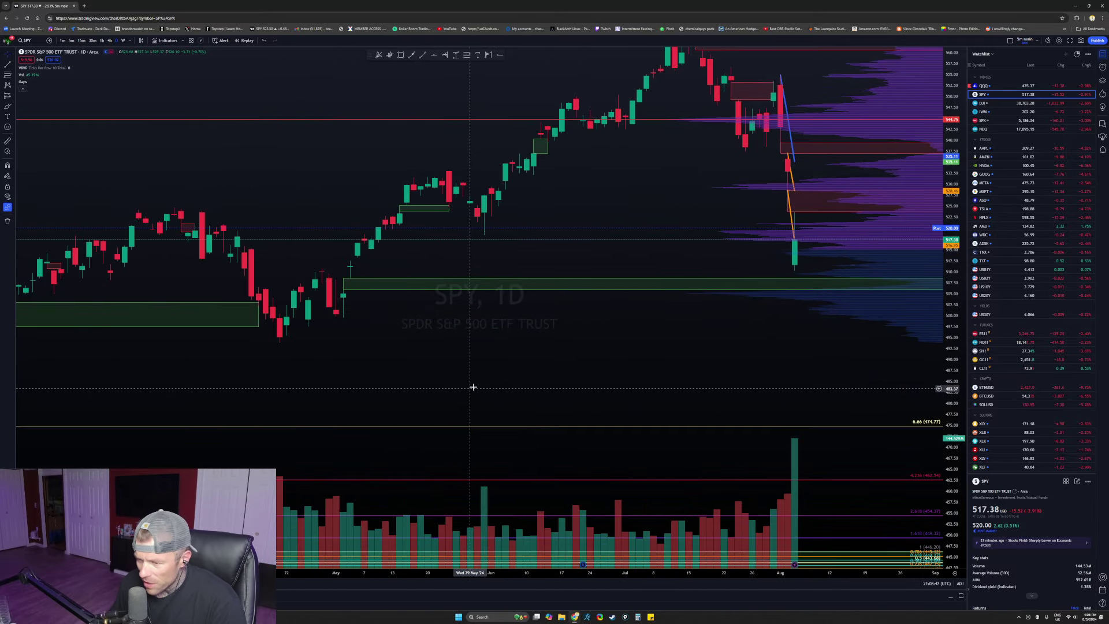
pyautogui.scroll(5, 785, 303)
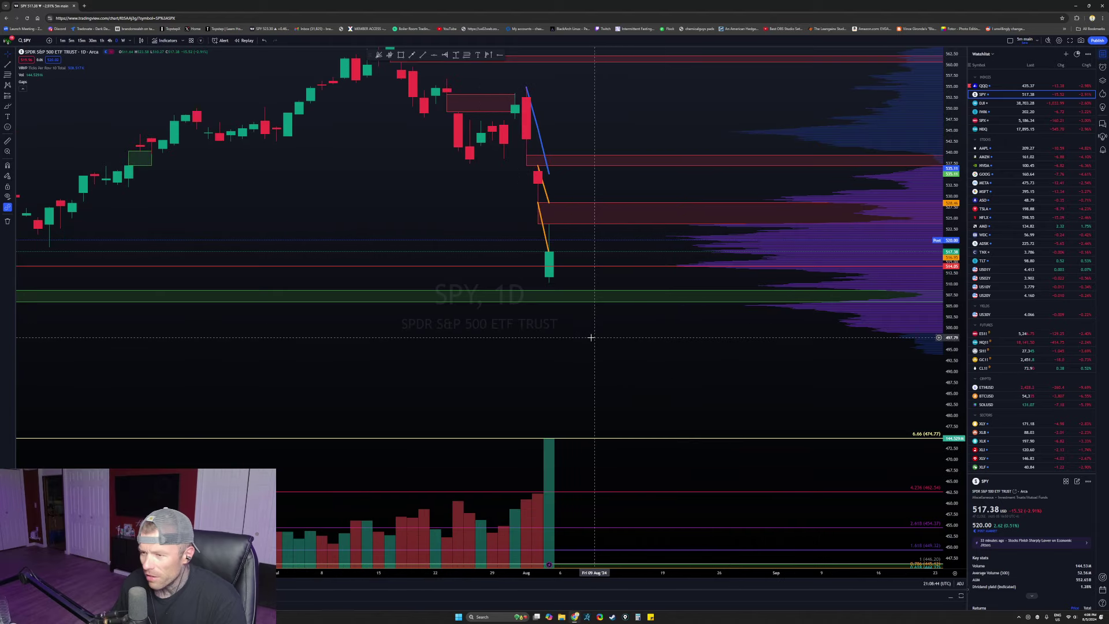
pyautogui.moveTo(511, 335); pyautogui.dragTo(552, 379)
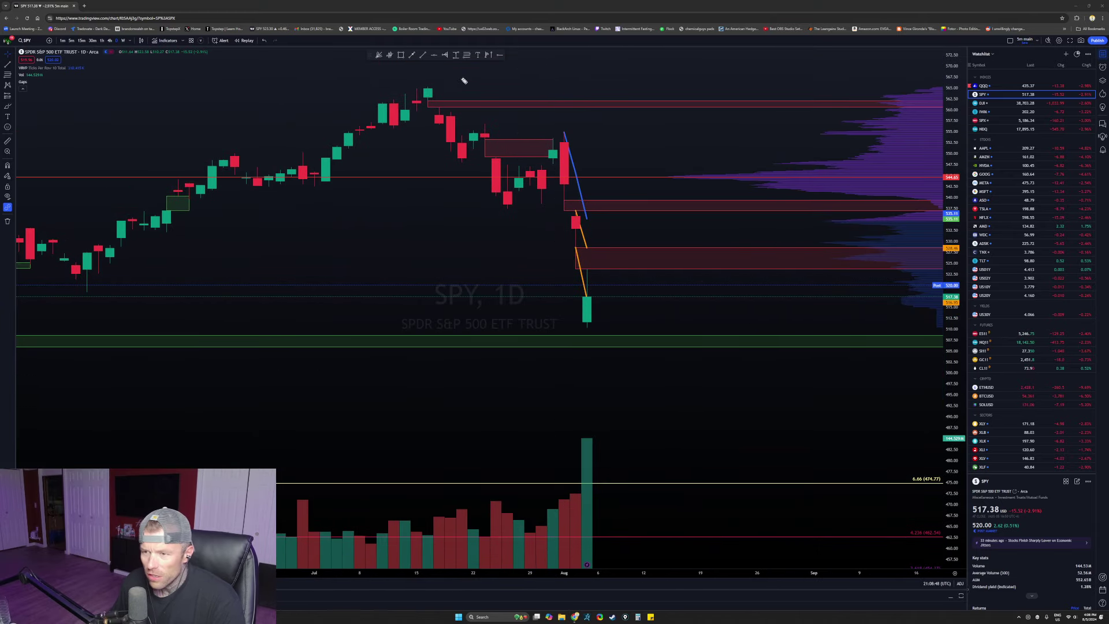
pyautogui.moveTo(460, 86); pyautogui.dragTo(462, 90)
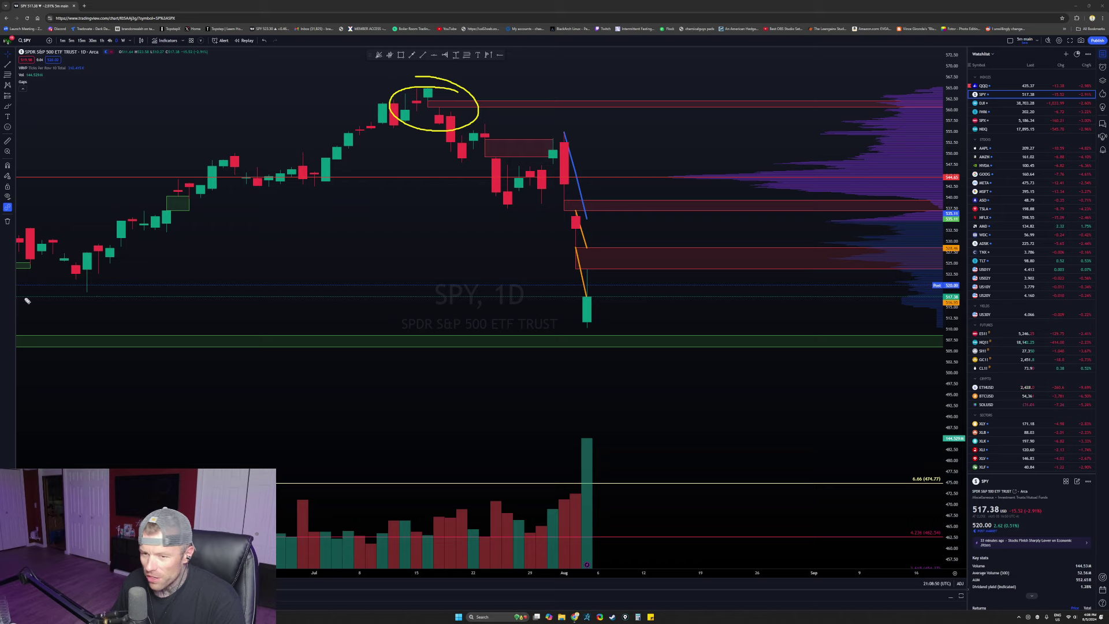
pyautogui.moveTo(632, 120); pyautogui.dragTo(685, 96)
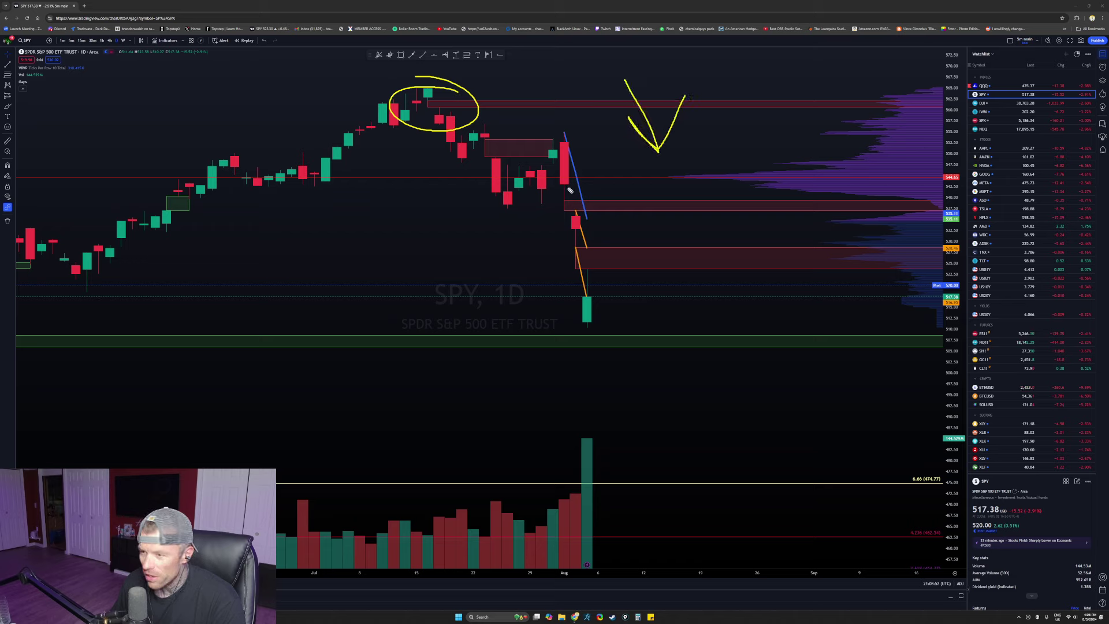
pyautogui.moveTo(575, 136)
pyautogui.mouseDown()
pyautogui.moveTo(506, 137)
pyautogui.moveTo(572, 131)
pyautogui.mouseUp()
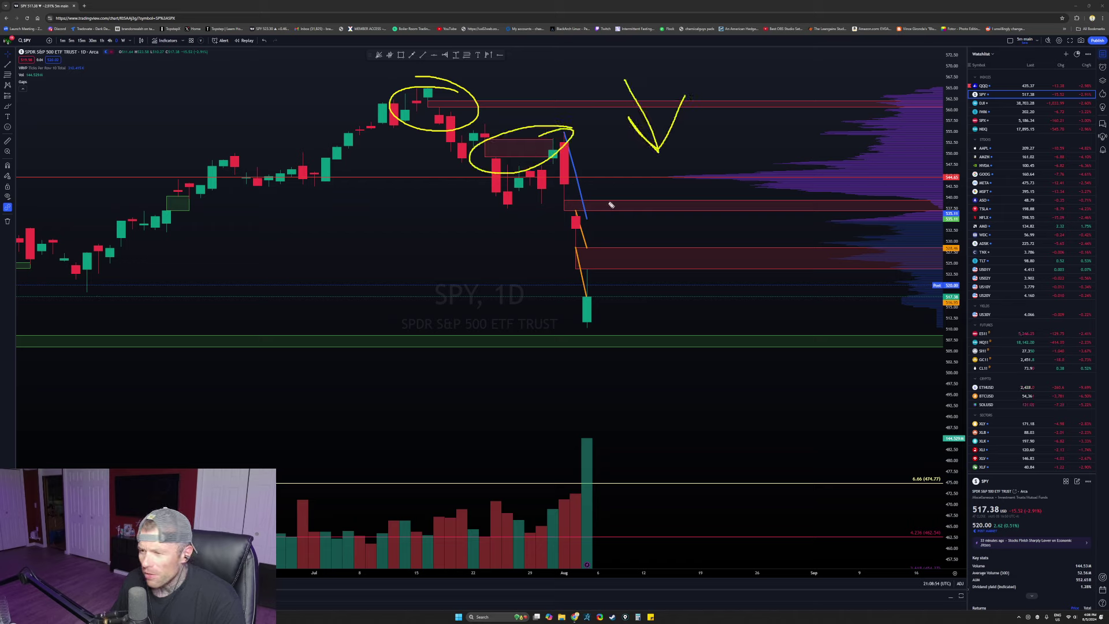
pyautogui.moveTo(580, 191); pyautogui.dragTo(603, 185)
pyautogui.moveTo(603, 249); pyautogui.dragTo(596, 244)
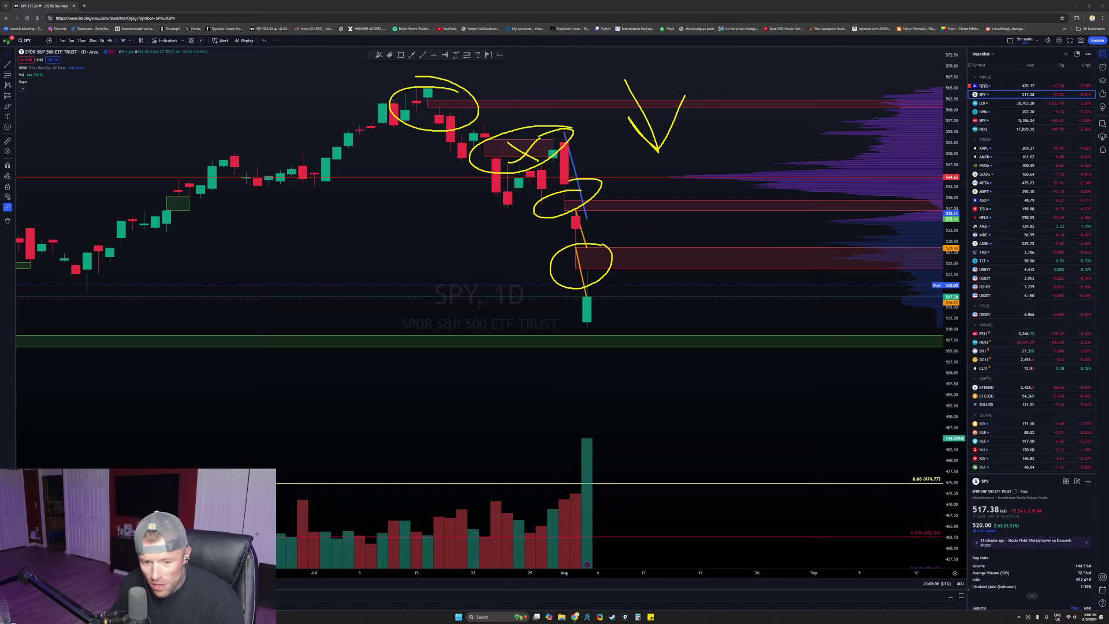
pyautogui.press('Escape')
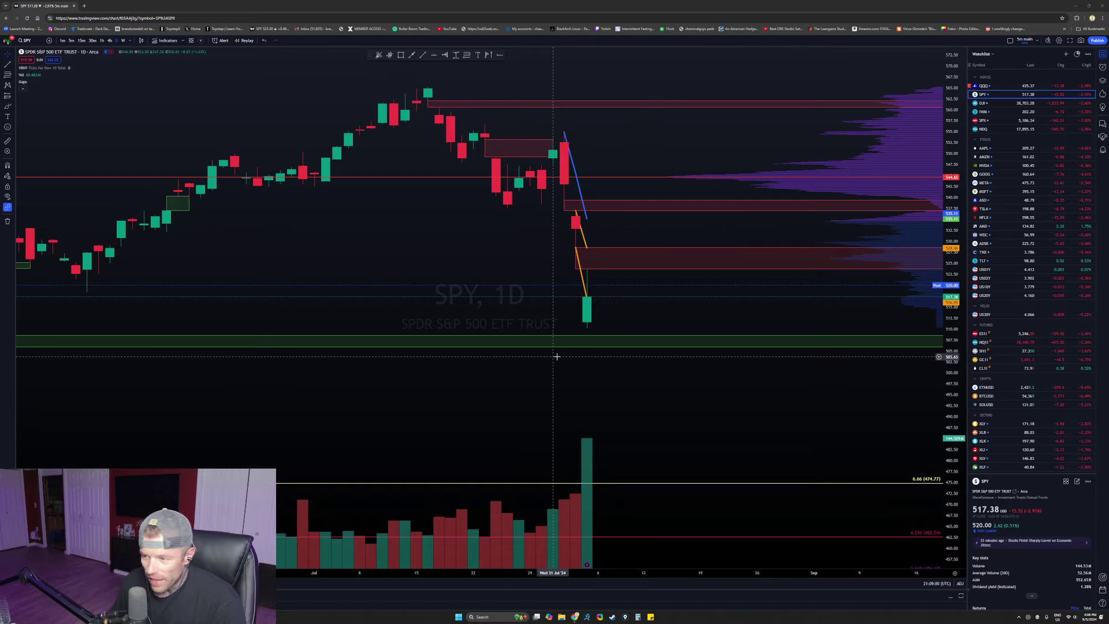
# - Underline the top and bottom of SPY's August 5 candle body, then clear the drawings
pyautogui.scroll(-3, 720, 373)
pyautogui.scroll(6, 653, 379)
pyautogui.moveTo(497, 383); pyautogui.dragTo(573, 436)
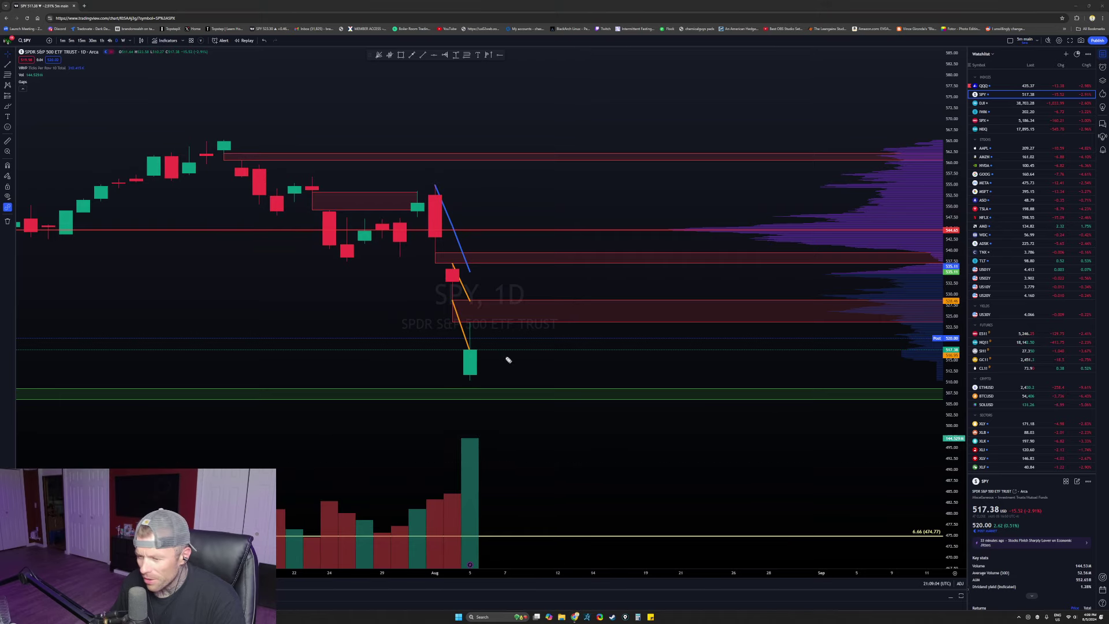
pyautogui.moveTo(435, 349); pyautogui.dragTo(522, 349)
pyautogui.moveTo(429, 375); pyautogui.dragTo(508, 376)
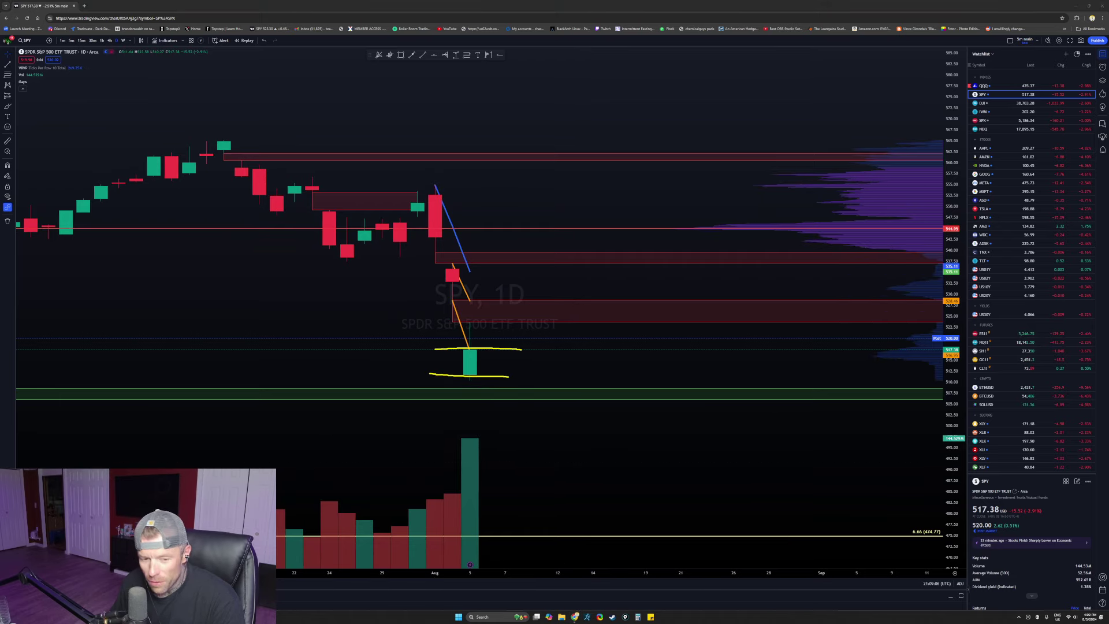
pyautogui.press('Escape')
# - Draw a Fibonacci retracement over SPY's August 5 daily candle body, from 517.36 down to 511.61
pyautogui.moveTo(242, 446); pyautogui.dragTo(324, 383)
pyautogui.scroll(7, 393, 384)
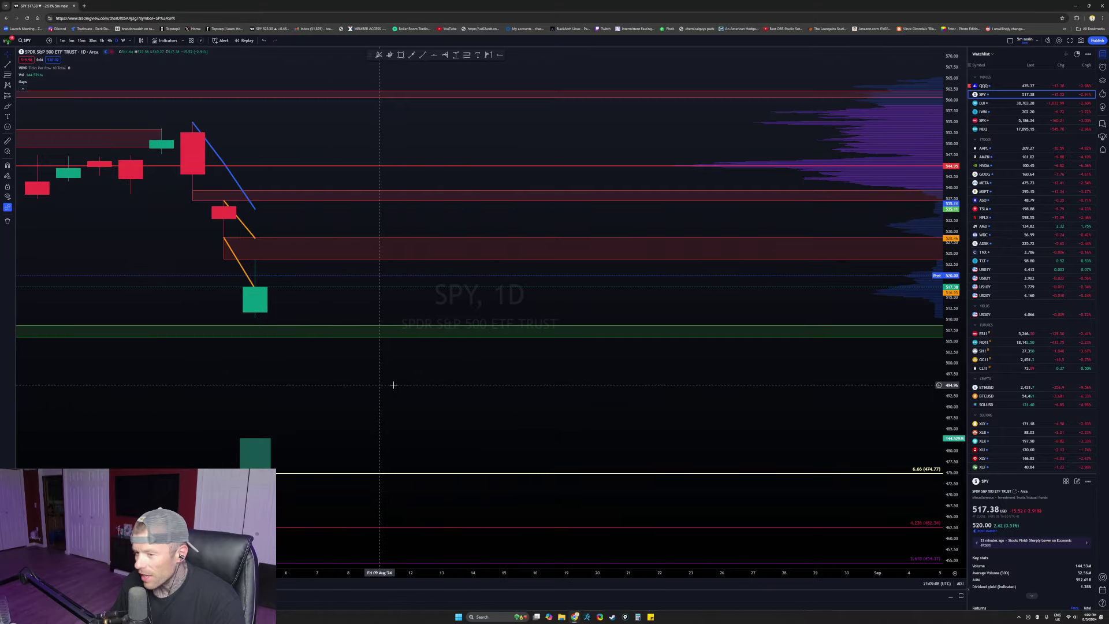
pyautogui.moveTo(386, 414); pyautogui.dragTo(879, 399)
pyautogui.moveTo(953, 393); pyautogui.dragTo(953, 116)
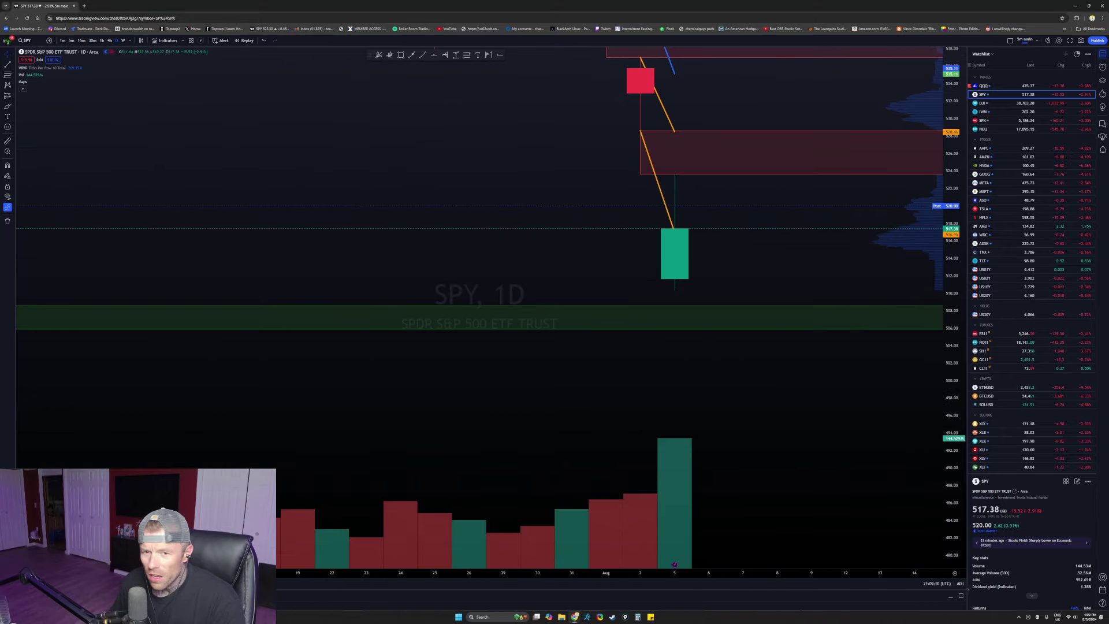
pyautogui.click(8, 76)
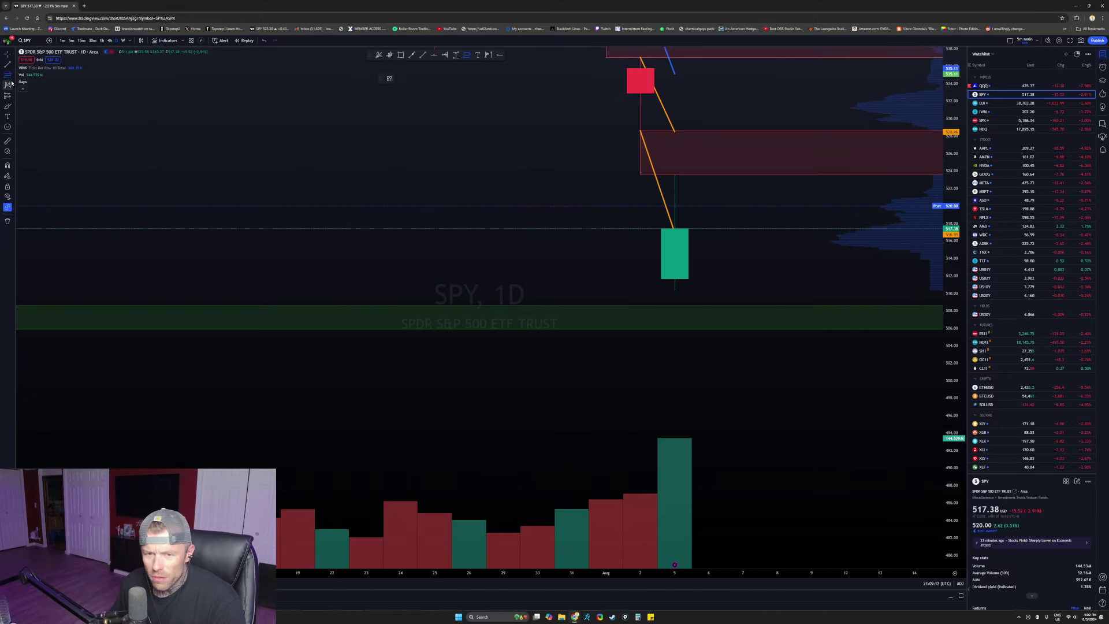
pyautogui.click(642, 229)
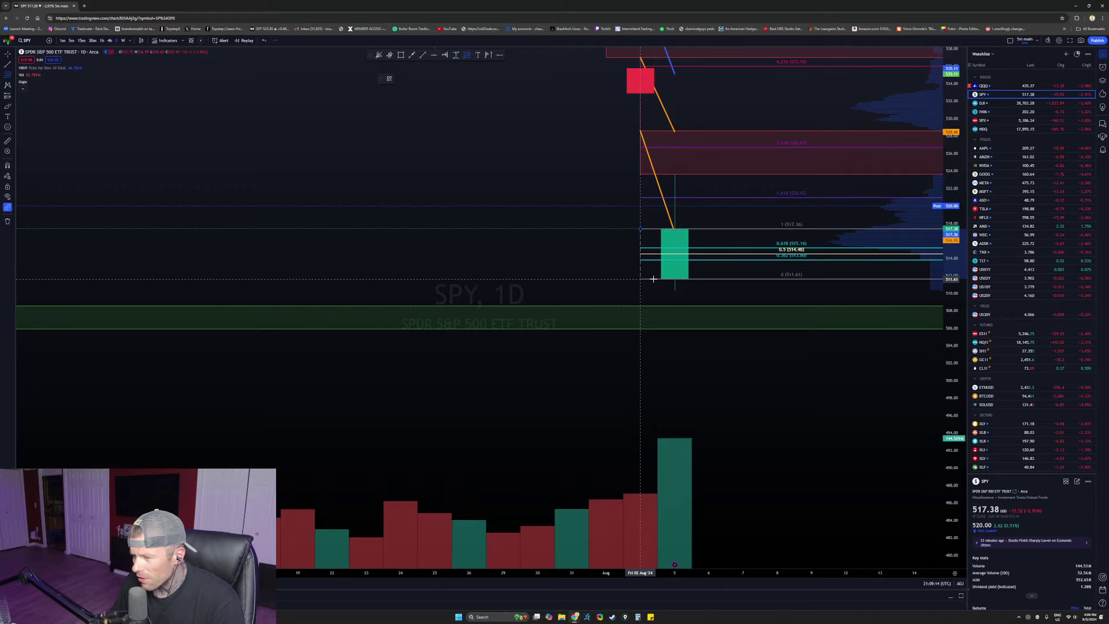
pyautogui.click(643, 279)
# - Switch the SPY chart to the 15-minute timeframe and close the watchlist
pyautogui.scroll(3, 757, 338)
pyautogui.moveTo(636, 386); pyautogui.dragTo(650, 396)
pyautogui.moveTo(950, 305); pyautogui.dragTo(950, 339)
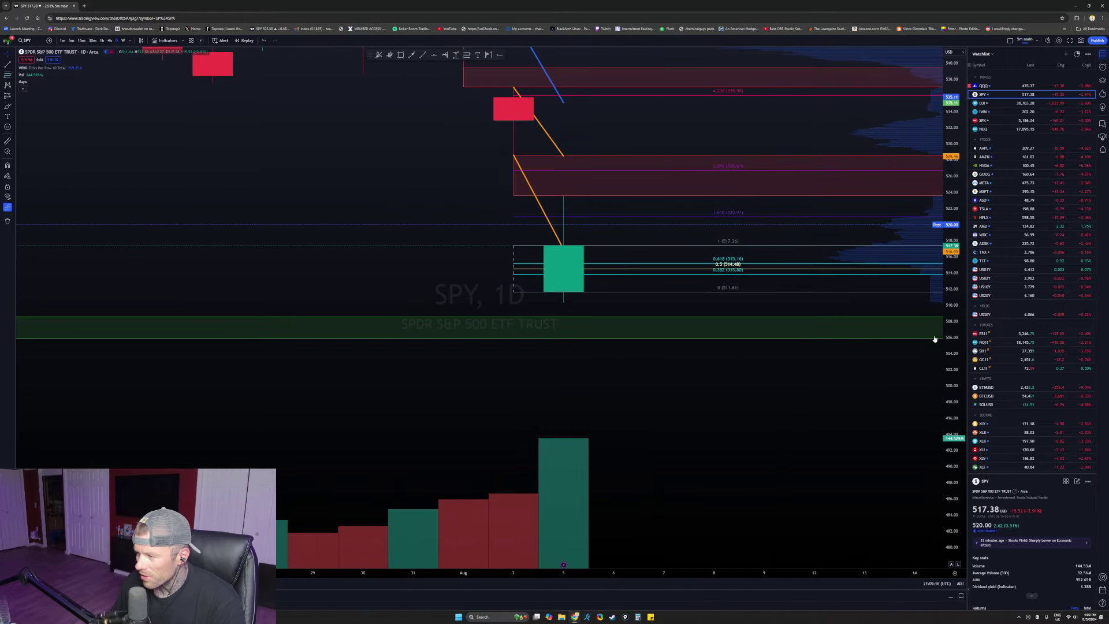
pyautogui.moveTo(909, 376); pyautogui.dragTo(780, 481)
pyautogui.moveTo(589, 488); pyautogui.dragTo(624, 439)
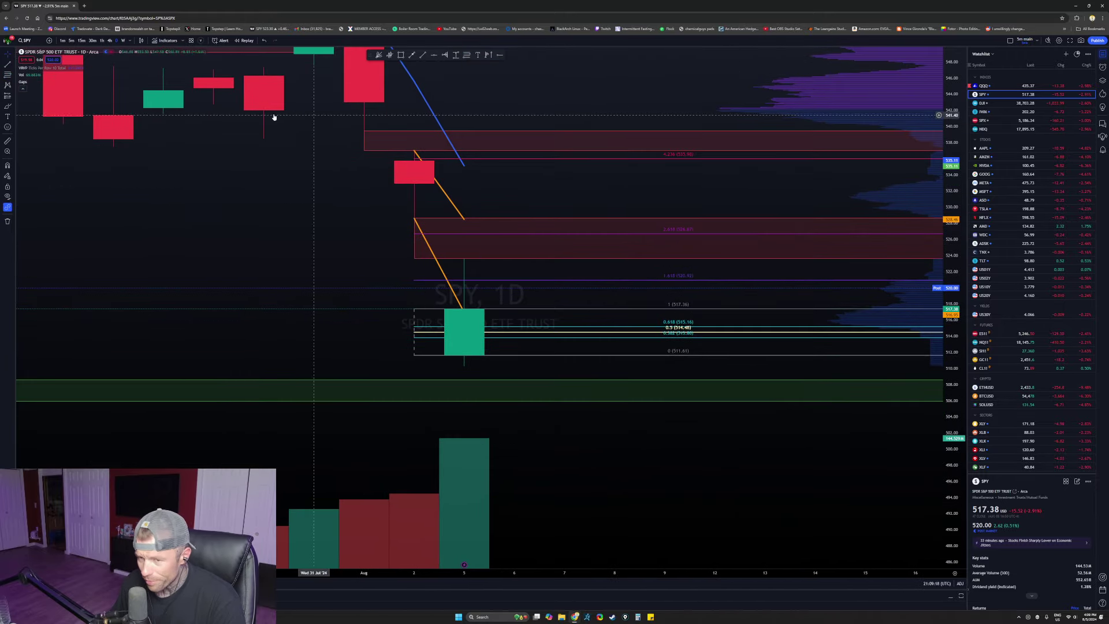
pyautogui.click(81, 41)
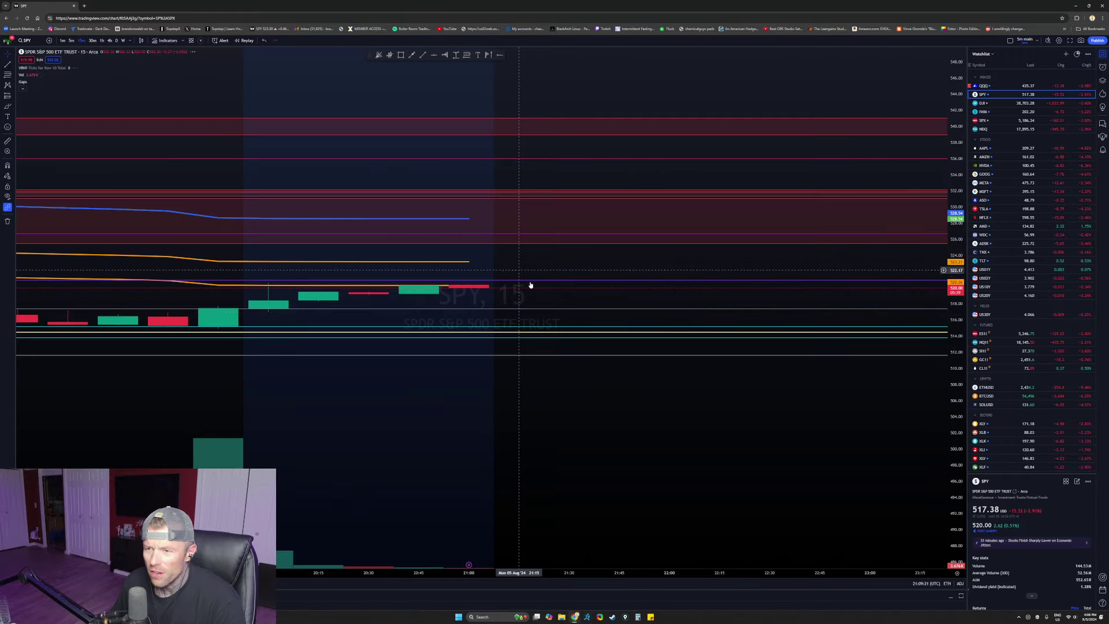
pyautogui.click(1102, 53)
pyautogui.rightClick(852, 88)
pyautogui.click(870, 95)
pyautogui.moveTo(799, 299); pyautogui.dragTo(559, 301)
pyautogui.scroll(8, 475, 413)
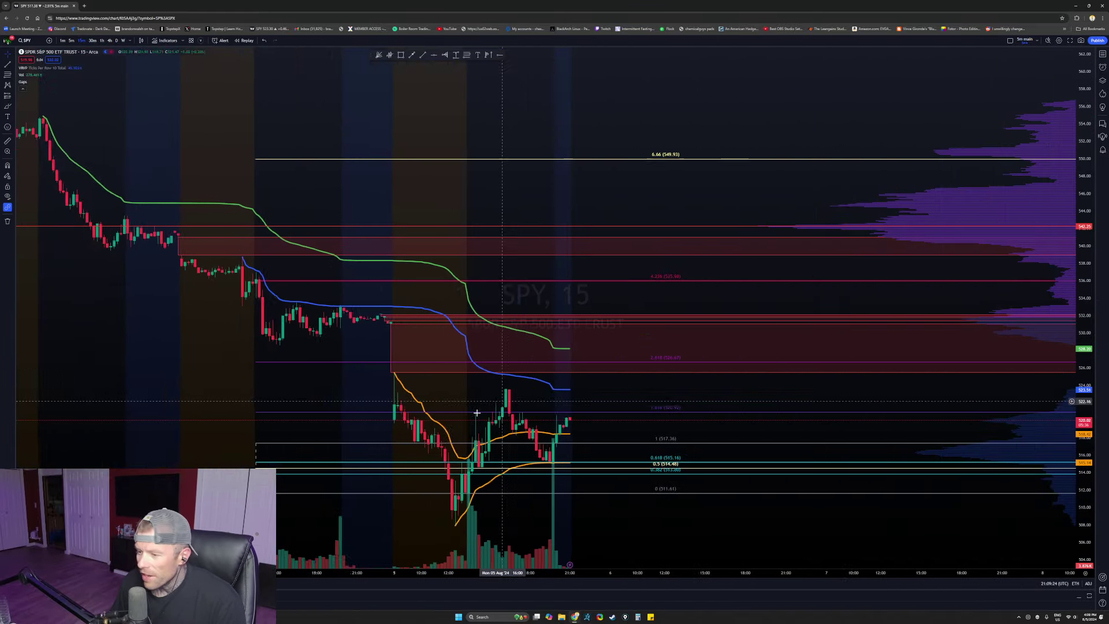
pyautogui.moveTo(557, 414)
pyautogui.mouseDown()
pyautogui.moveTo(718, 322)
pyautogui.moveTo(557, 416)
pyautogui.moveTo(557, 429)
pyautogui.moveTo(557, 341)
pyautogui.moveTo(527, 385)
pyautogui.mouseUp()
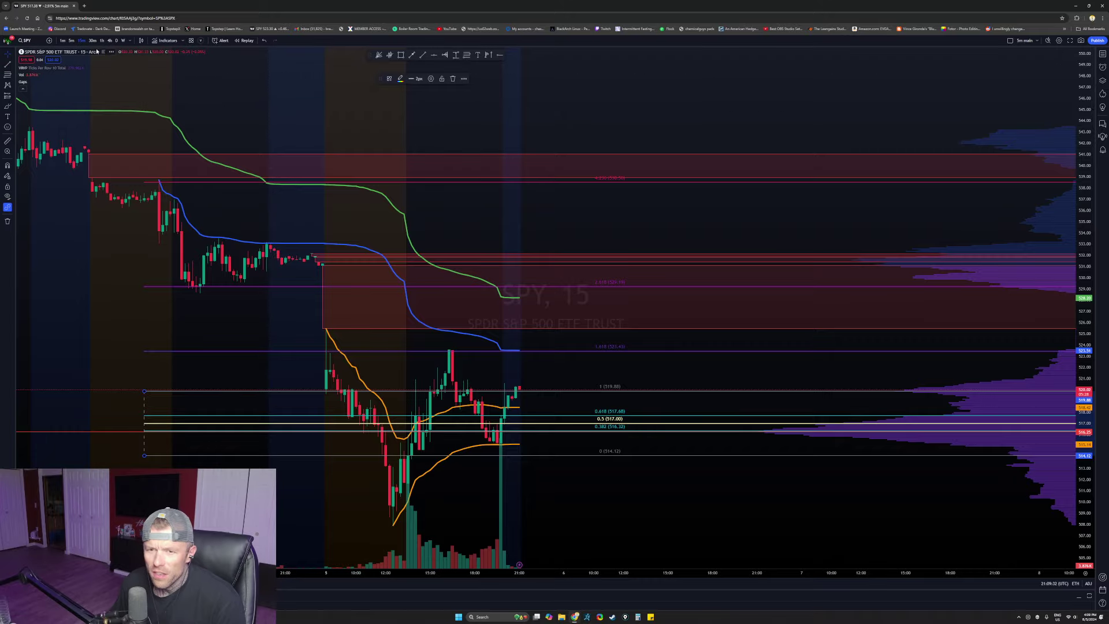
# - On the daily timeframe, realign the Fibonacci retracement with the August 5 candle body at 517.38 and 511.63, and lock it
pyautogui.click(116, 40)
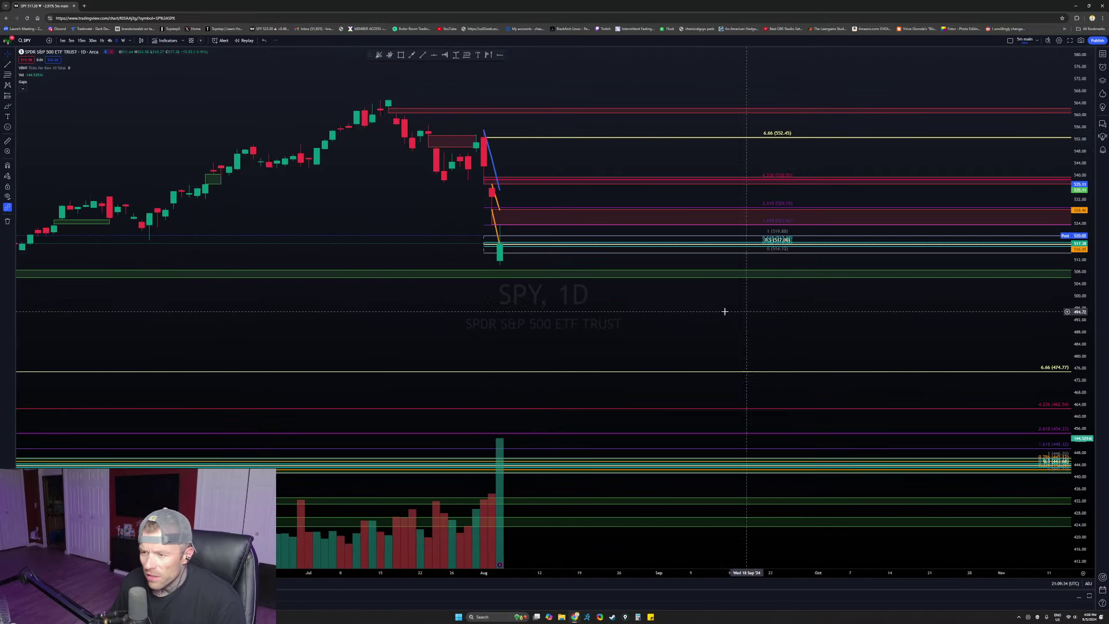
pyautogui.moveTo(545, 326); pyautogui.dragTo(675, 327)
pyautogui.moveTo(1081, 372); pyautogui.dragTo(1086, 75)
pyautogui.moveTo(639, 187); pyautogui.dragTo(640, 204)
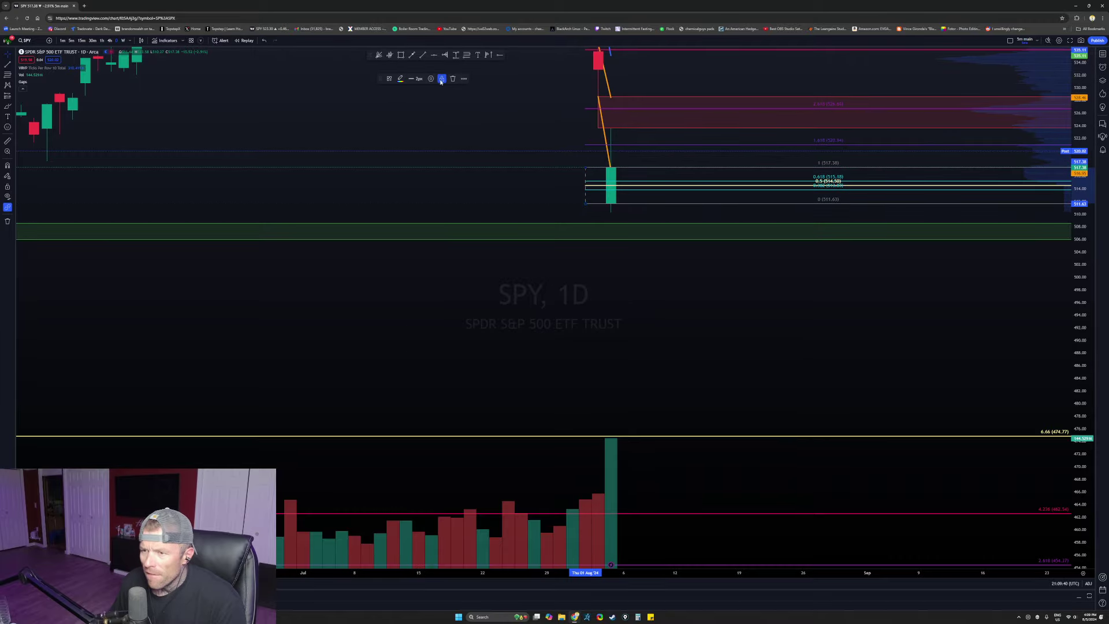
# - Return SPY to the 15-minute timeframe with the August 5 session and the Fibonacci levels in view
pyautogui.click(77, 41)
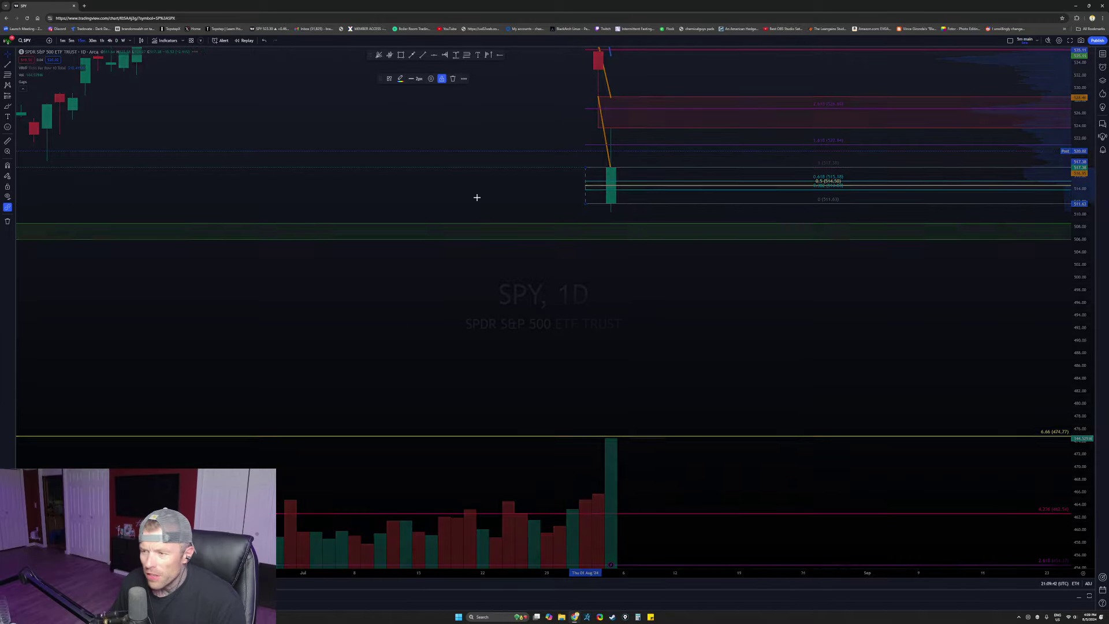
pyautogui.scroll(-6, 896, 404)
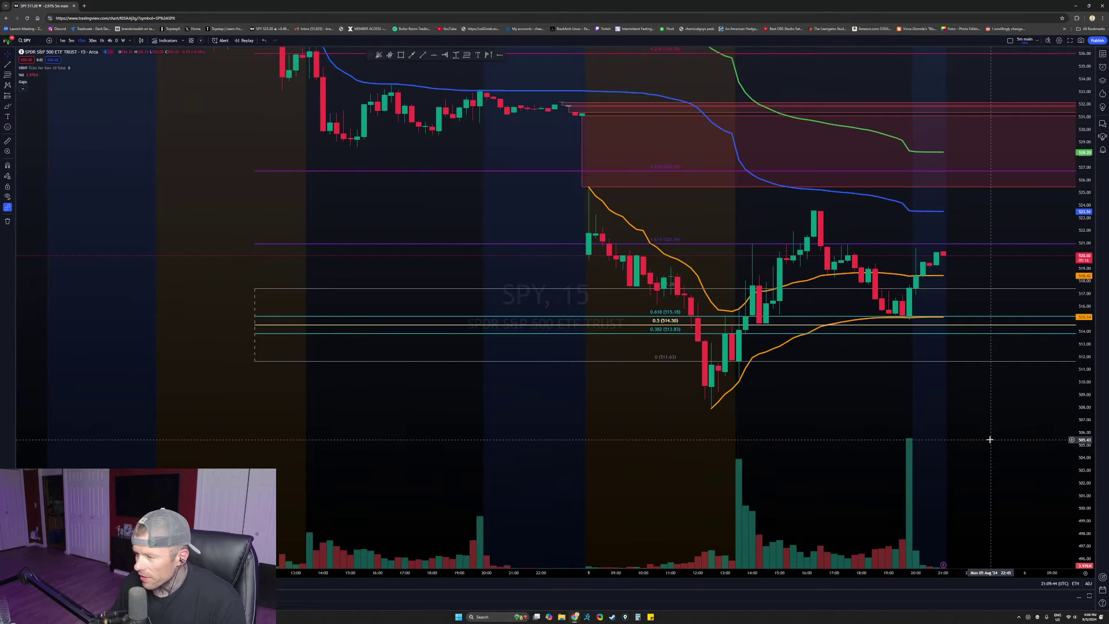
pyautogui.moveTo(988, 440); pyautogui.dragTo(626, 427)
pyautogui.scroll(-3, 734, 415)
pyautogui.moveTo(323, 430); pyautogui.dragTo(182, 416)
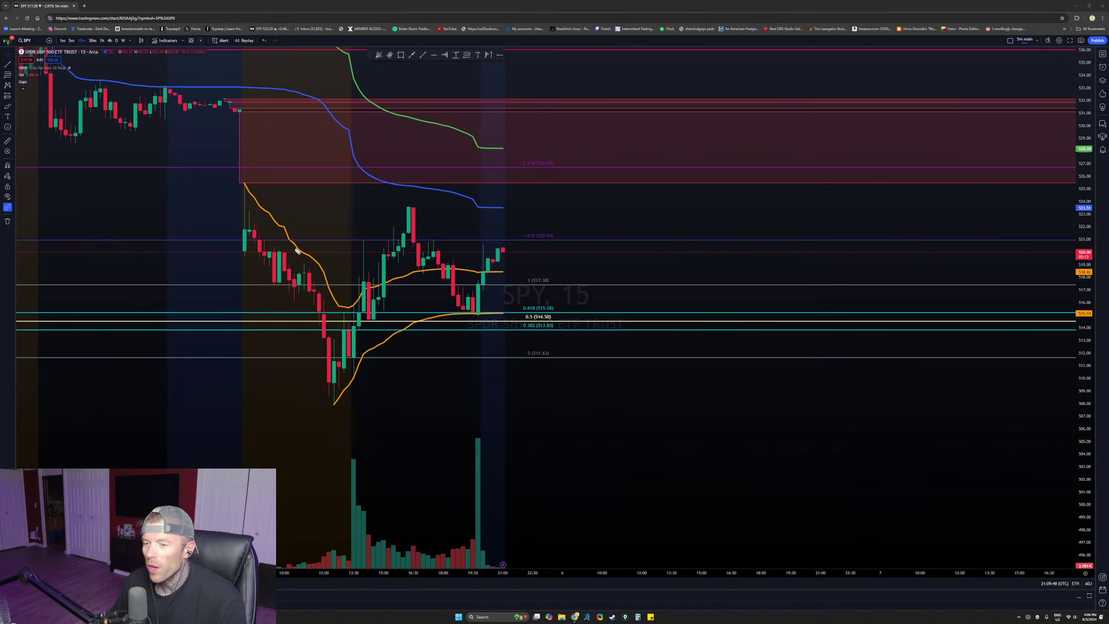
# - Annotate SPY's 15-minute chart with the Fibonacci body range, a bounce path from 517.38 and the gap above, and clear the marks
pyautogui.moveTo(332, 285)
pyautogui.mouseDown()
pyautogui.moveTo(226, 282)
pyautogui.moveTo(215, 354)
pyautogui.moveTo(323, 289)
pyautogui.mouseUp()
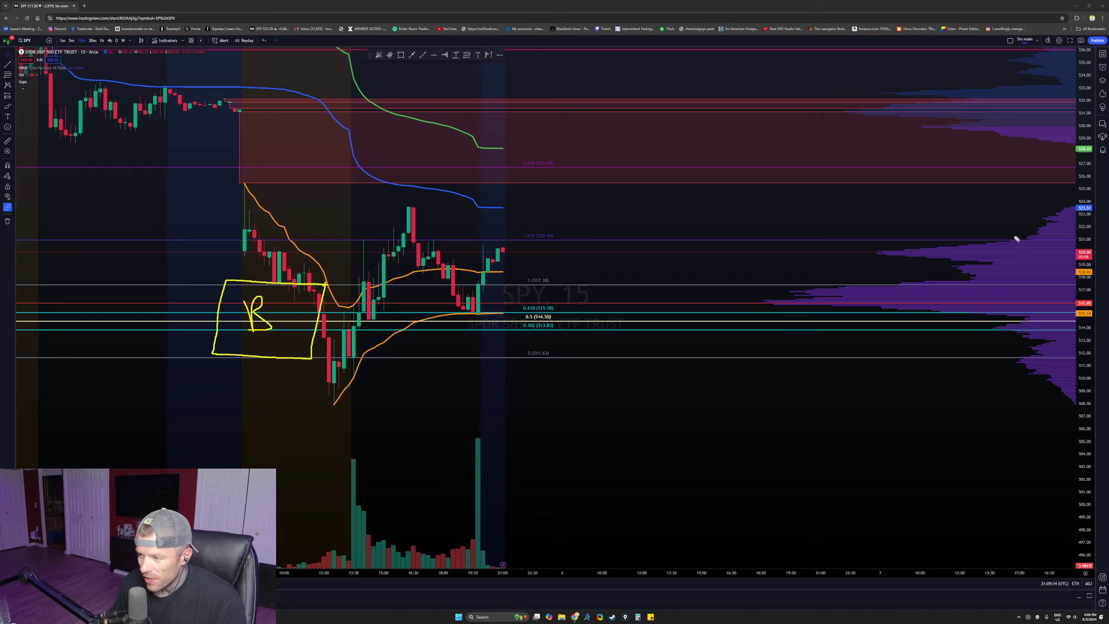
pyautogui.moveTo(1021, 156)
pyautogui.mouseDown()
pyautogui.moveTo(785, 274)
pyautogui.moveTo(841, 286)
pyautogui.mouseUp()
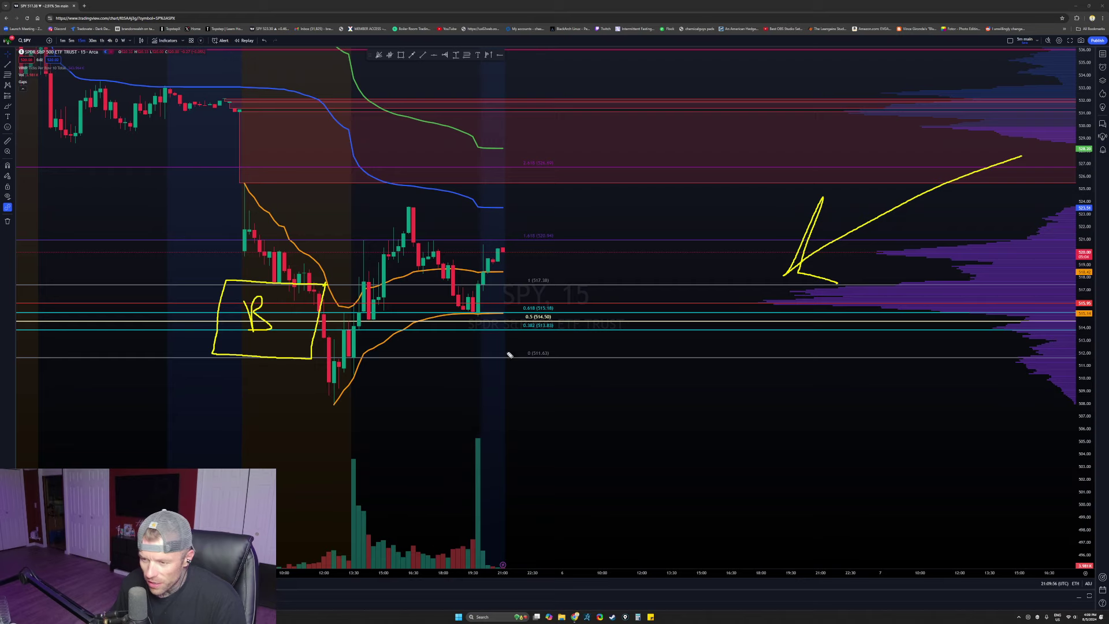
pyautogui.moveTo(561, 278); pyautogui.dragTo(520, 299)
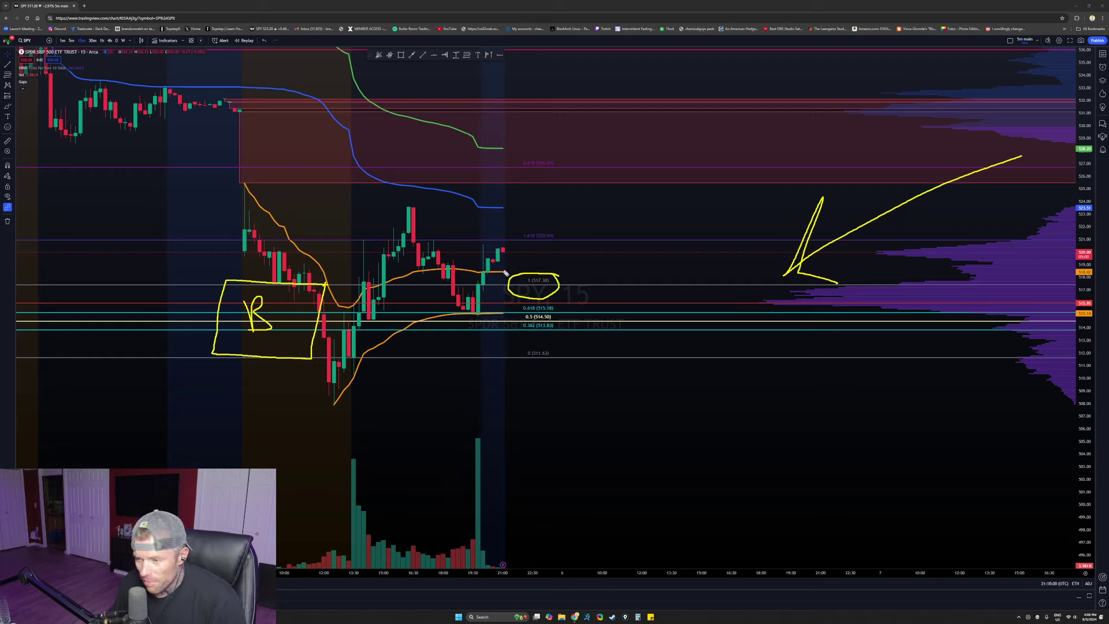
pyautogui.moveTo(502, 249); pyautogui.dragTo(536, 297)
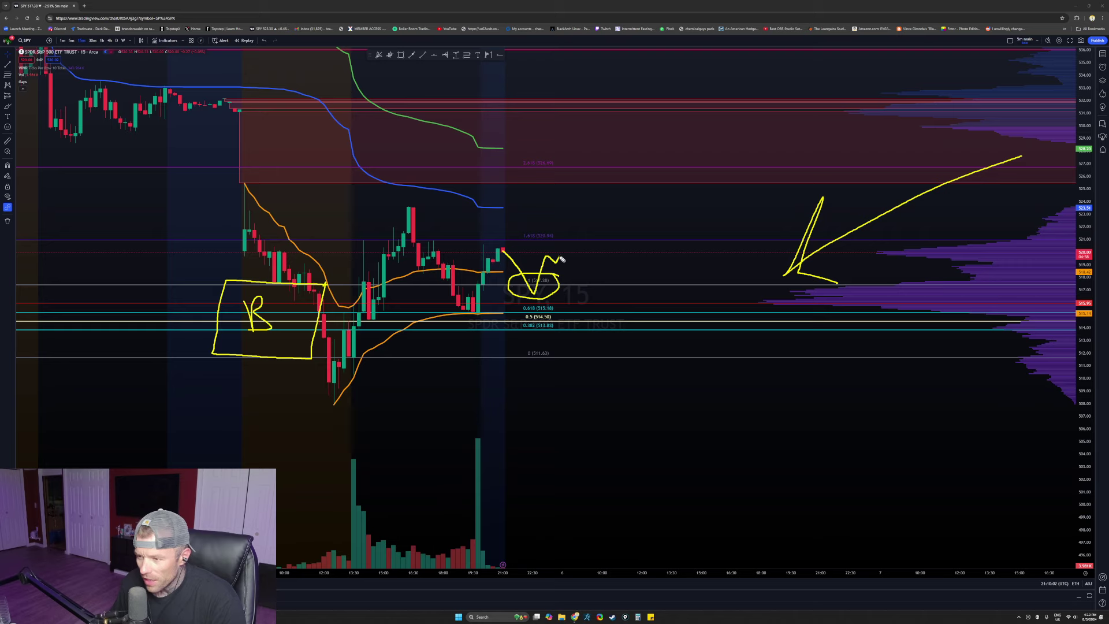
pyautogui.moveTo(520, 109)
pyautogui.mouseDown()
pyautogui.moveTo(445, 162)
pyautogui.moveTo(505, 115)
pyautogui.mouseUp()
pyautogui.moveTo(724, 121); pyautogui.dragTo(727, 163)
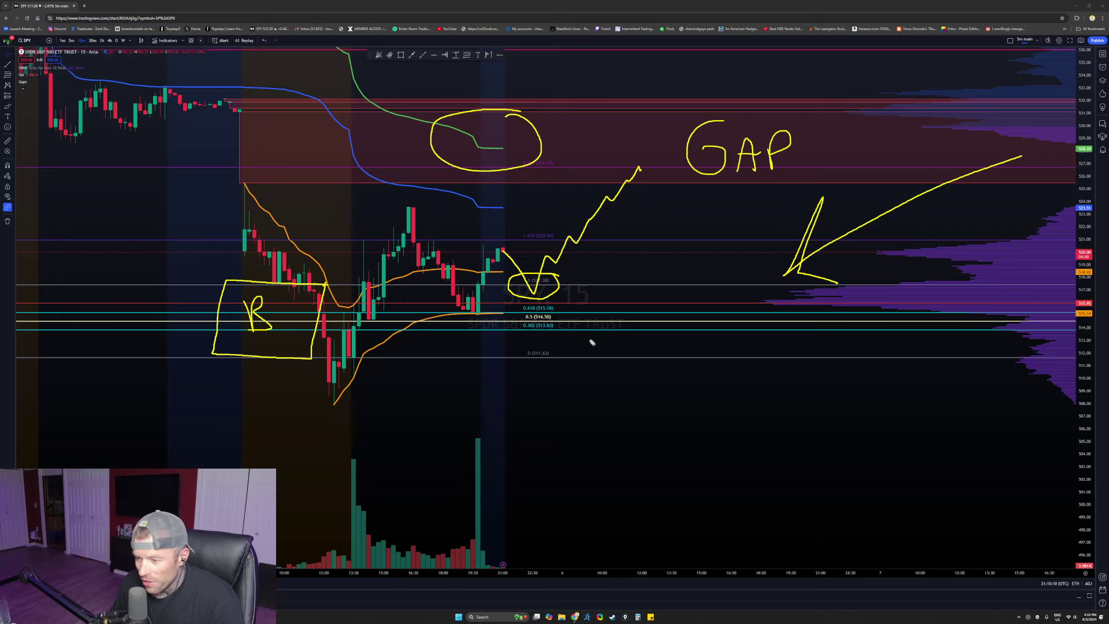
pyautogui.press('Escape')
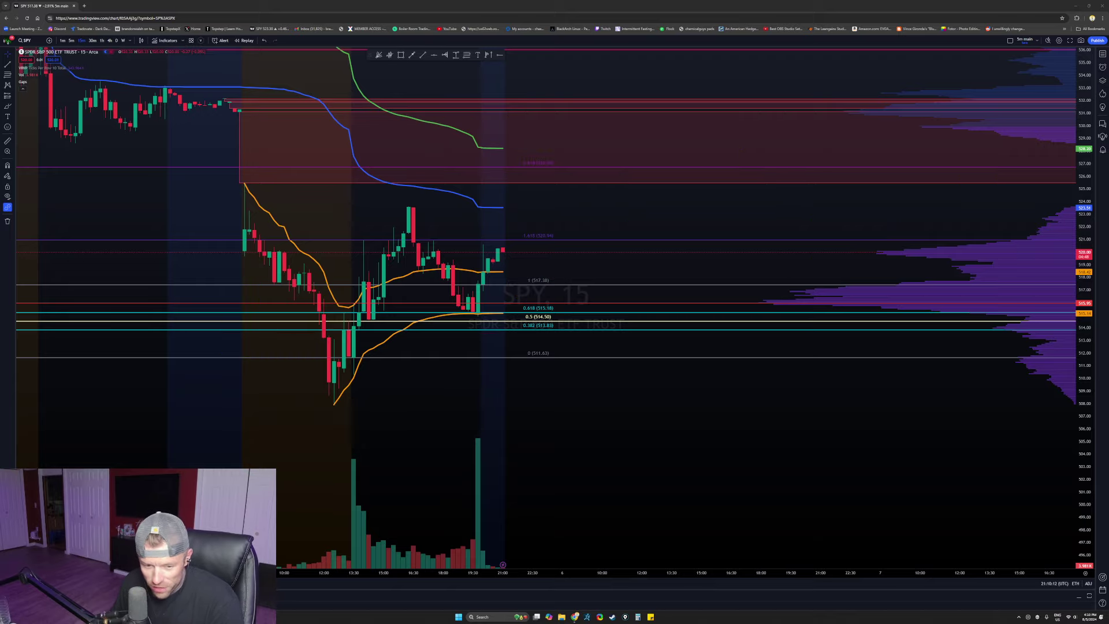
# - Switch SPY to the daily timeframe and examine the open green gap zone below the August 5 candle
pyautogui.scroll(-6, 916, 397)
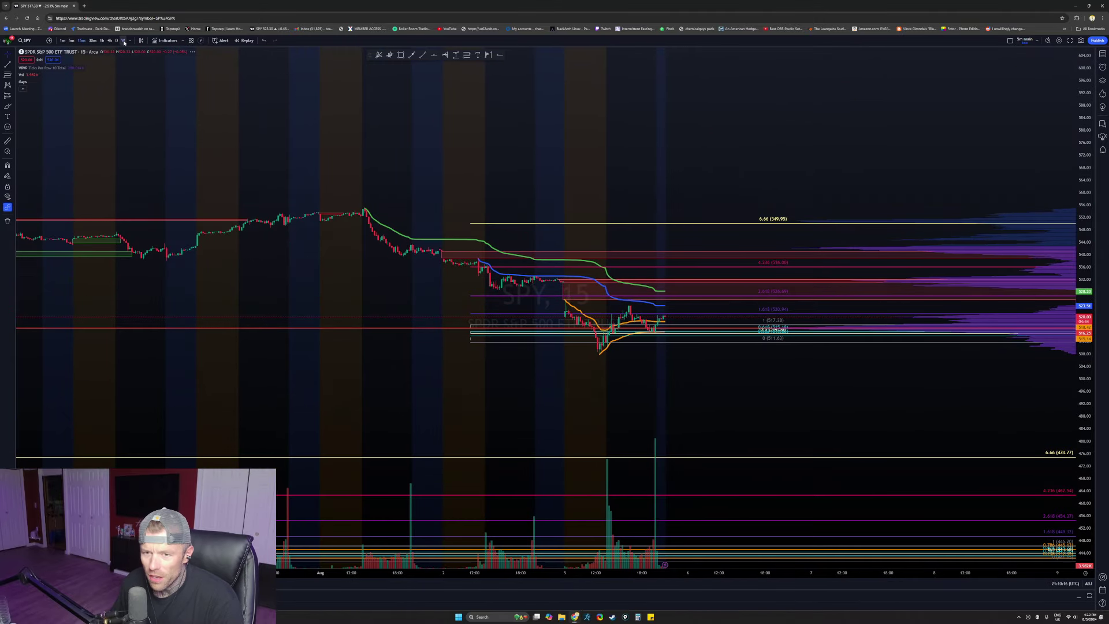
pyautogui.click(118, 41)
pyautogui.scroll(5, 646, 391)
pyautogui.moveTo(539, 403); pyautogui.dragTo(982, 319)
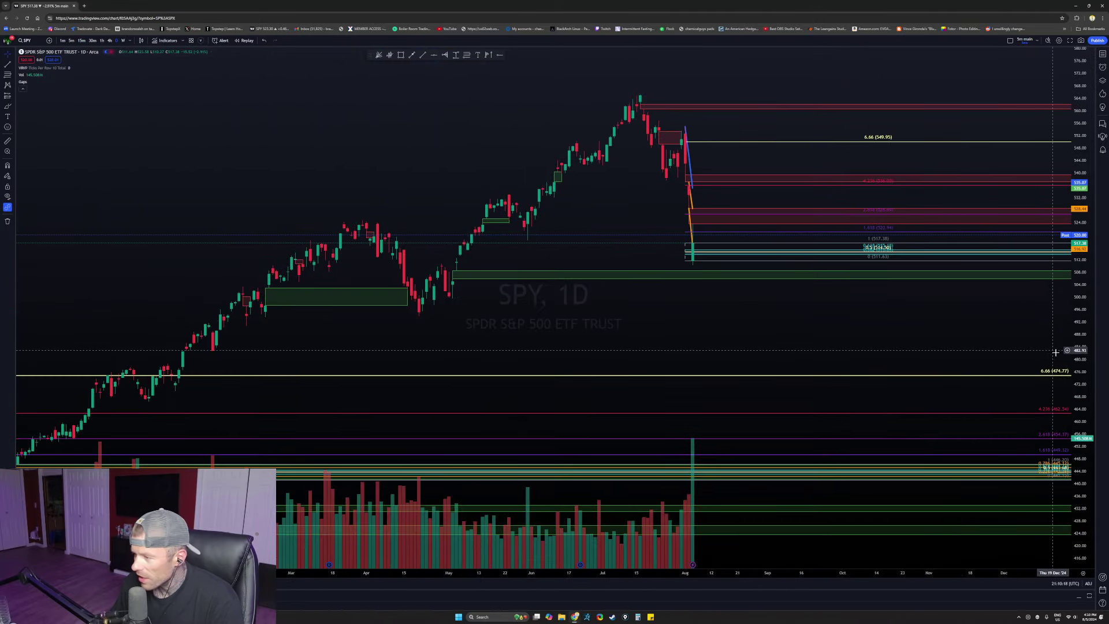
pyautogui.moveTo(1082, 364); pyautogui.dragTo(1084, 204)
pyautogui.scroll(5, 418, 329)
pyautogui.moveTo(418, 329); pyautogui.dragTo(669, 340)
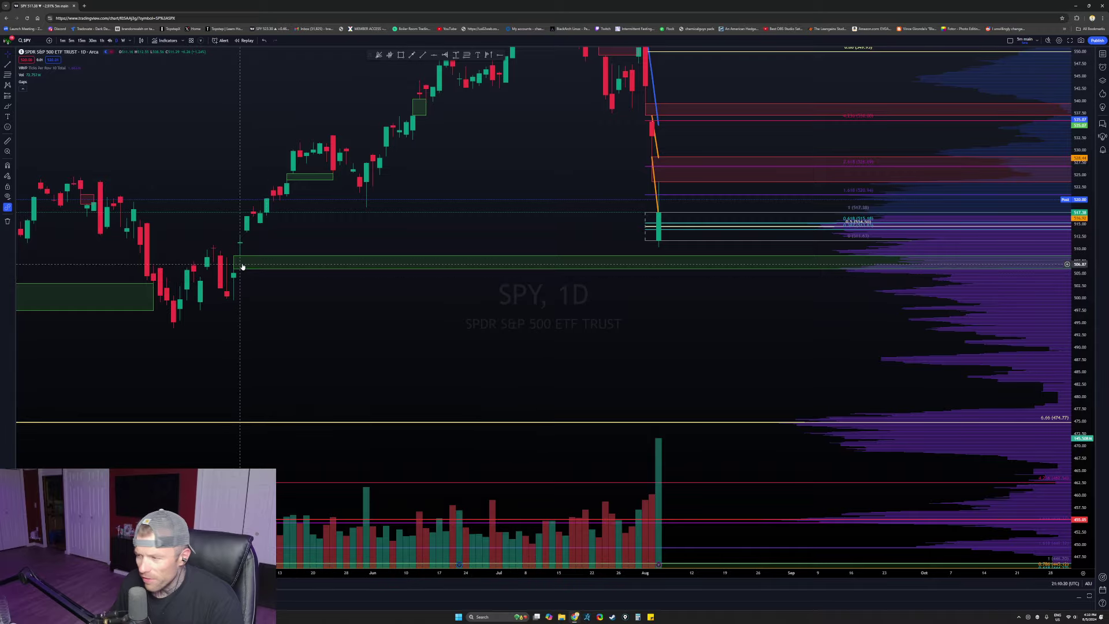
pyautogui.scroll(-3, 471, 359)
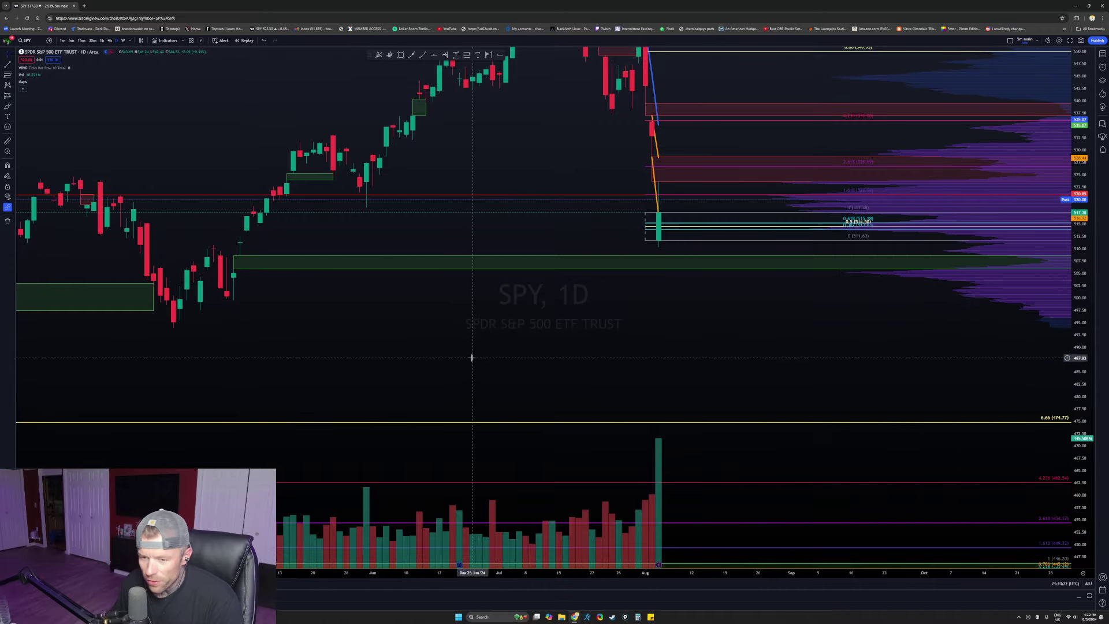
pyautogui.scroll(4, 522, 383)
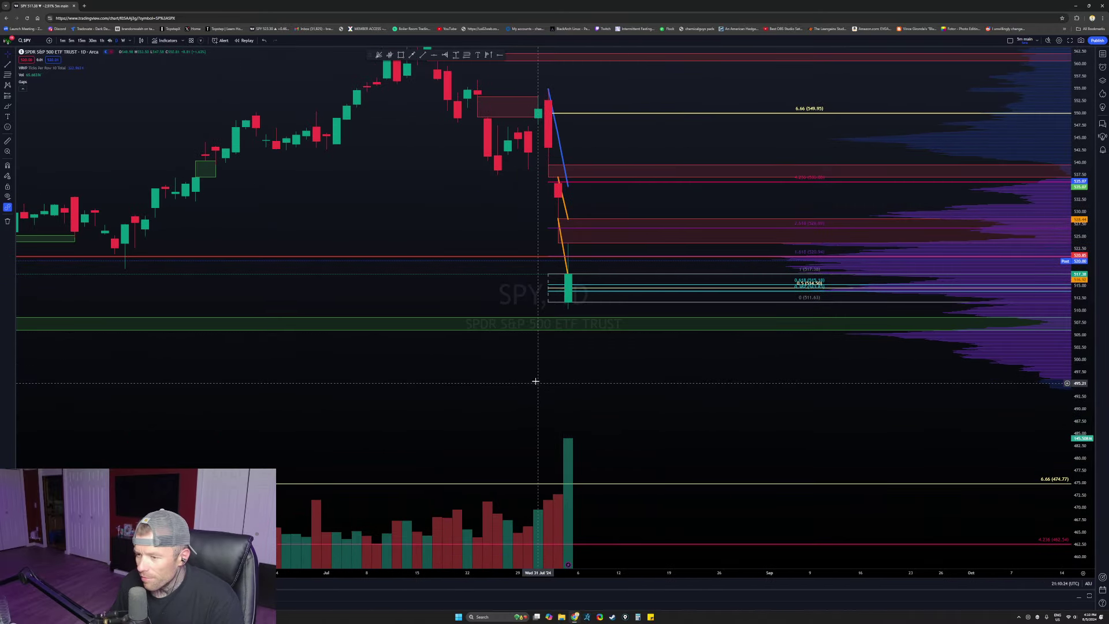
# - Unlock the August 5 Fibonacci retracement, reposition its ends to 523.57 and 510.15, and lock it again
pyautogui.click(550, 271)
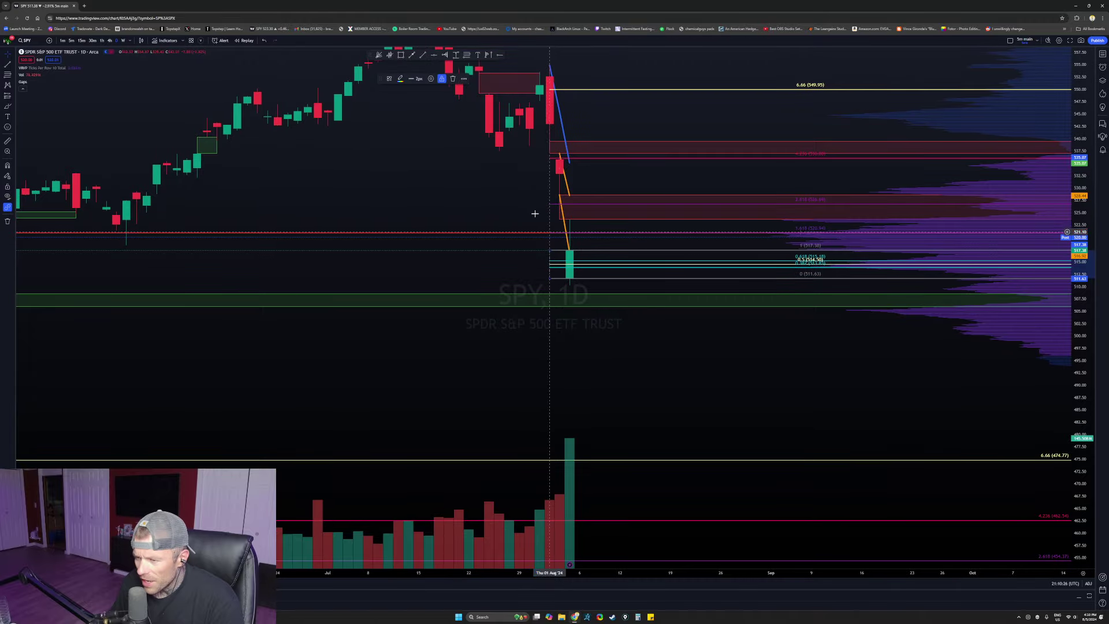
pyautogui.moveTo(545, 251); pyautogui.dragTo(550, 213)
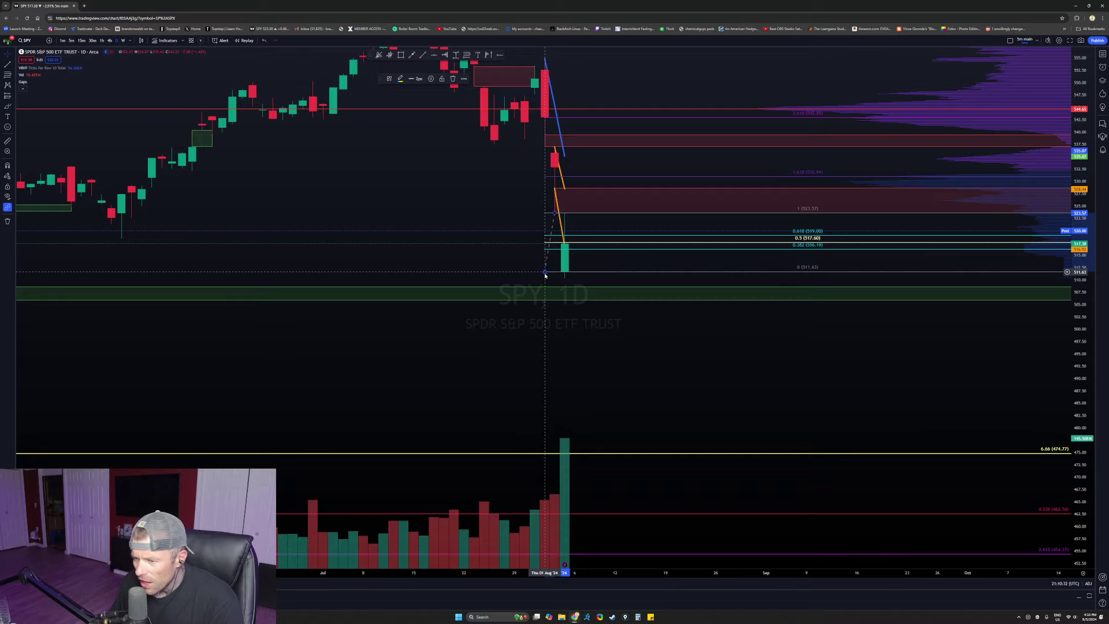
pyautogui.moveTo(545, 272); pyautogui.dragTo(545, 279)
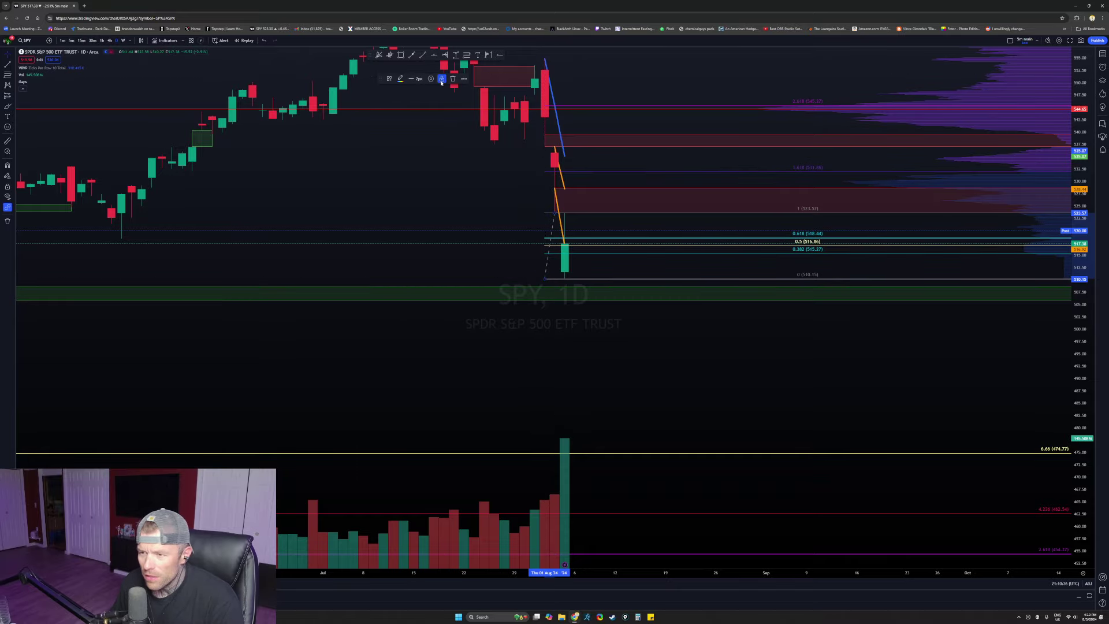
# - Return SPY to the 15-minute timeframe and frame the August 5 session with the repositioned Fibonacci levels
pyautogui.click(82, 40)
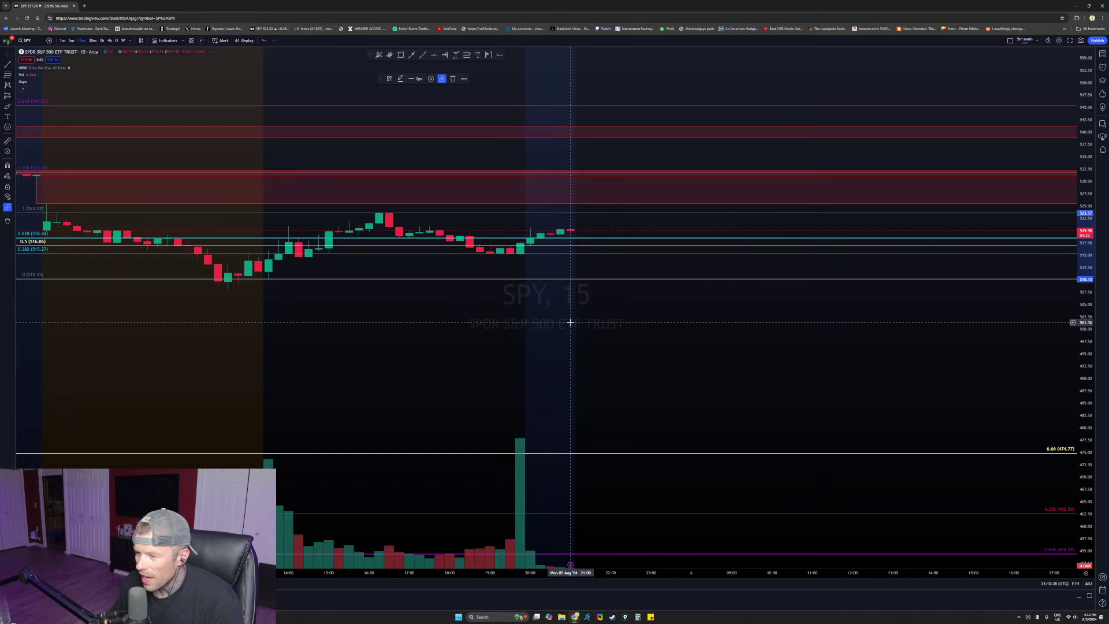
pyautogui.moveTo(1083, 391); pyautogui.dragTo(1083, 124)
pyautogui.scroll(-6, 862, 396)
pyautogui.moveTo(894, 443); pyautogui.dragTo(594, 433)
pyautogui.scroll(2, 595, 439)
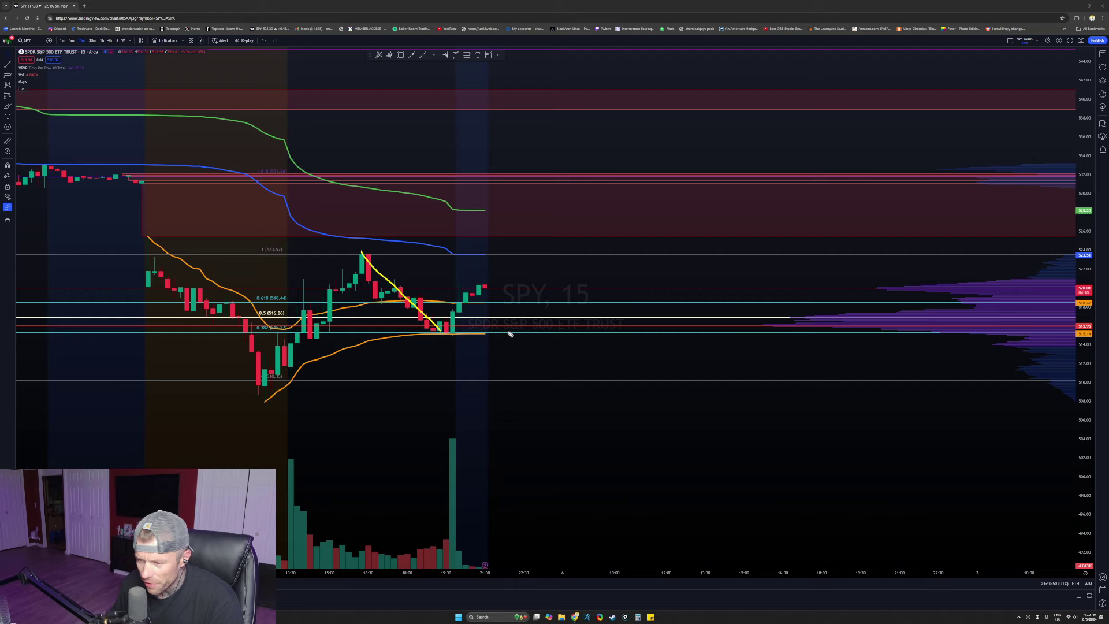
# - Annotate the "GP" pullback zone between the 0.382 and 0.618 levels and the projected rally into the overhead volume area, and clear the marks
pyautogui.moveTo(527, 304); pyautogui.dragTo(561, 312)
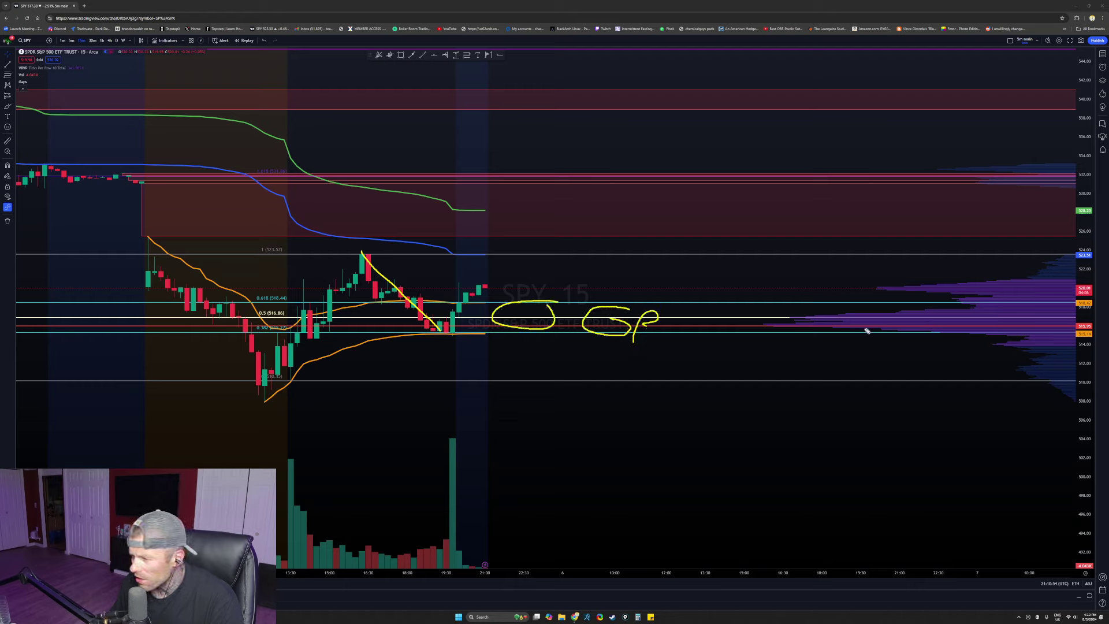
pyautogui.moveTo(947, 324); pyautogui.dragTo(764, 333)
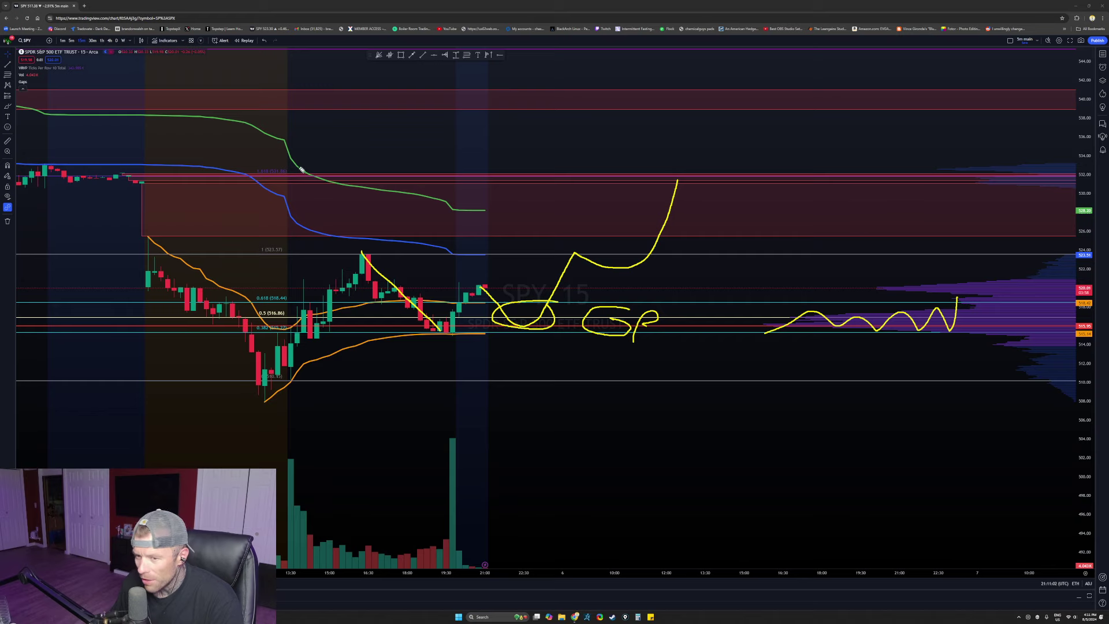
pyautogui.moveTo(305, 154)
pyautogui.mouseDown()
pyautogui.moveTo(222, 183)
pyautogui.moveTo(306, 153)
pyautogui.mouseUp()
pyautogui.moveTo(413, 91); pyautogui.dragTo(306, 145)
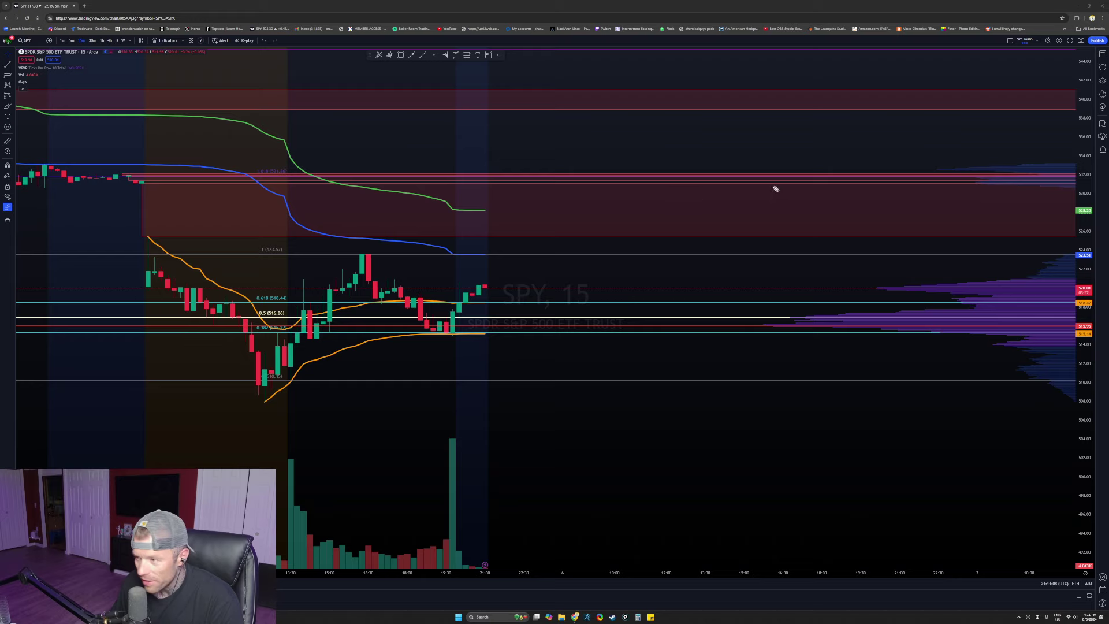
pyautogui.moveTo(1088, 166); pyautogui.dragTo(1021, 186)
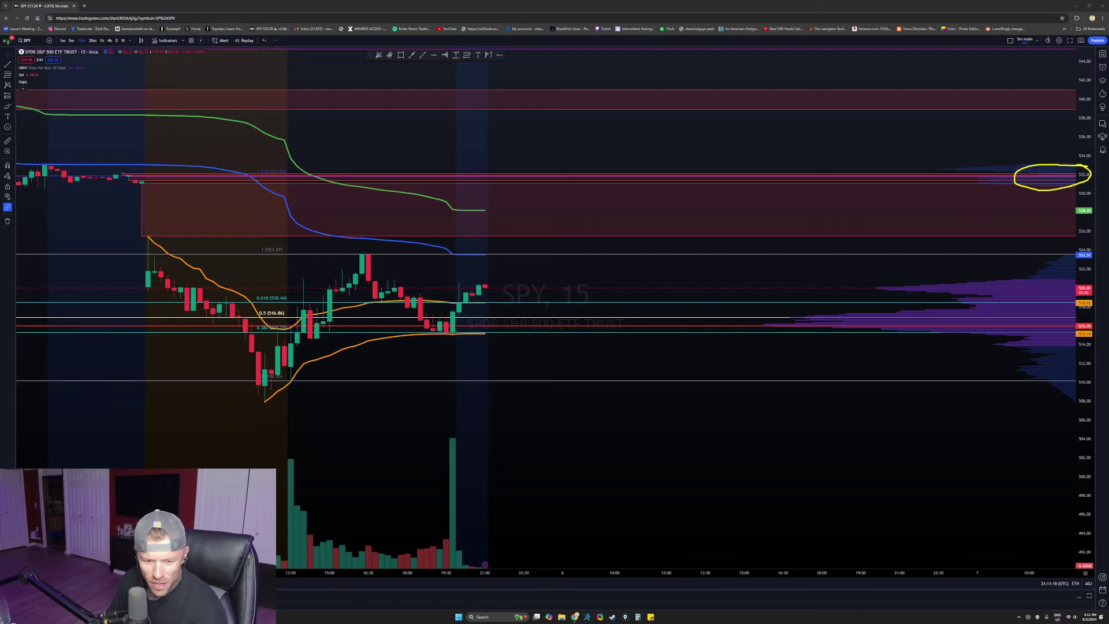
pyautogui.press('Escape')
# - Examine the multi-day decline on SPY's 15-minute chart against the anchored VWAPs, open gaps and Fibonacci extensions
pyautogui.scroll(-3, 700, 368)
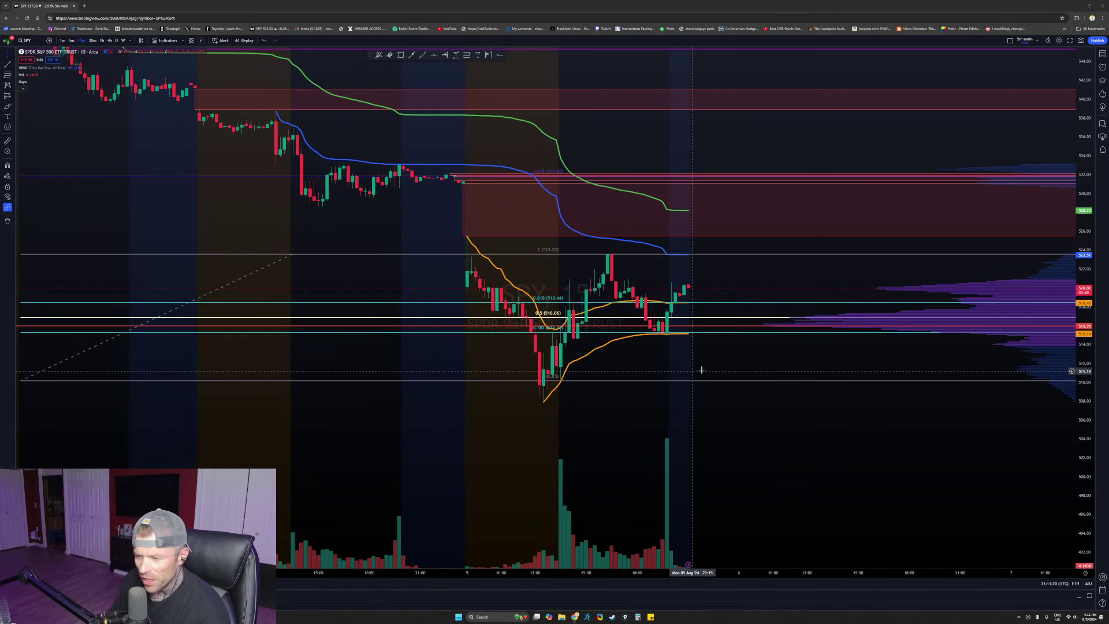
pyautogui.scroll(4, 531, 298)
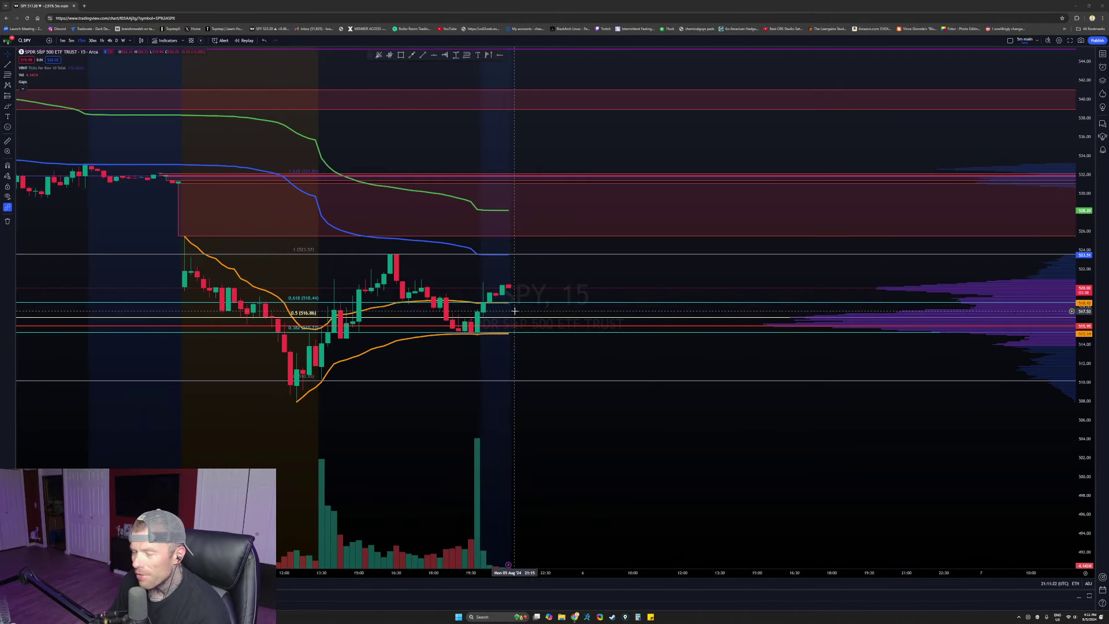
pyautogui.moveTo(512, 373); pyautogui.dragTo(619, 421)
pyautogui.scroll(-5, 615, 405)
pyautogui.moveTo(614, 221); pyautogui.dragTo(558, 320)
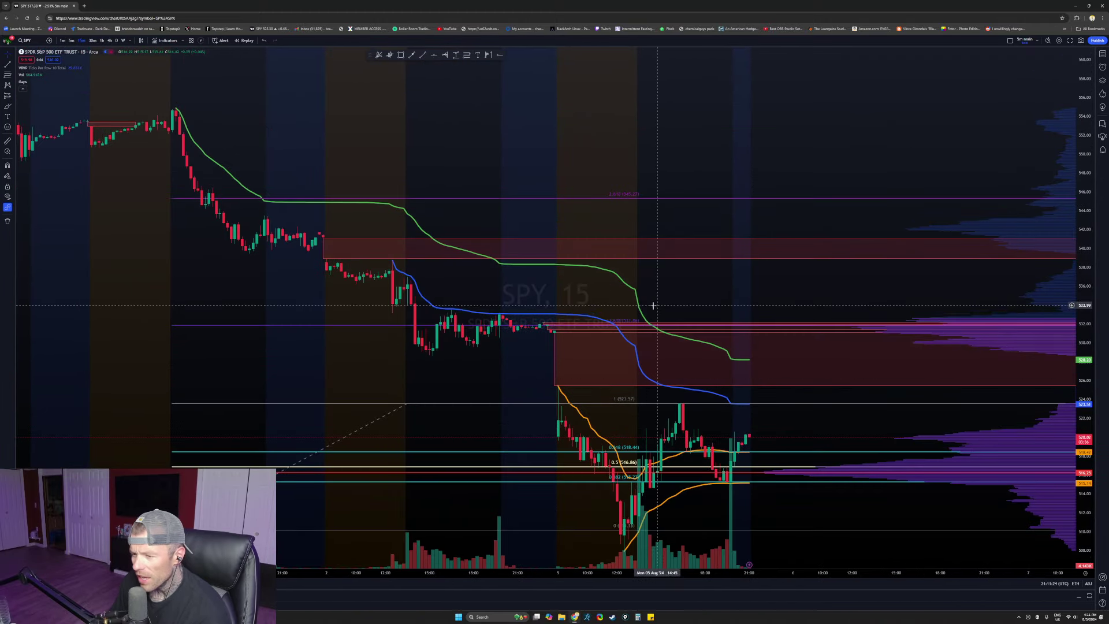
pyautogui.moveTo(488, 386); pyautogui.dragTo(389, 218)
pyautogui.scroll(5, 436, 352)
pyautogui.moveTo(437, 351); pyautogui.dragTo(628, 386)
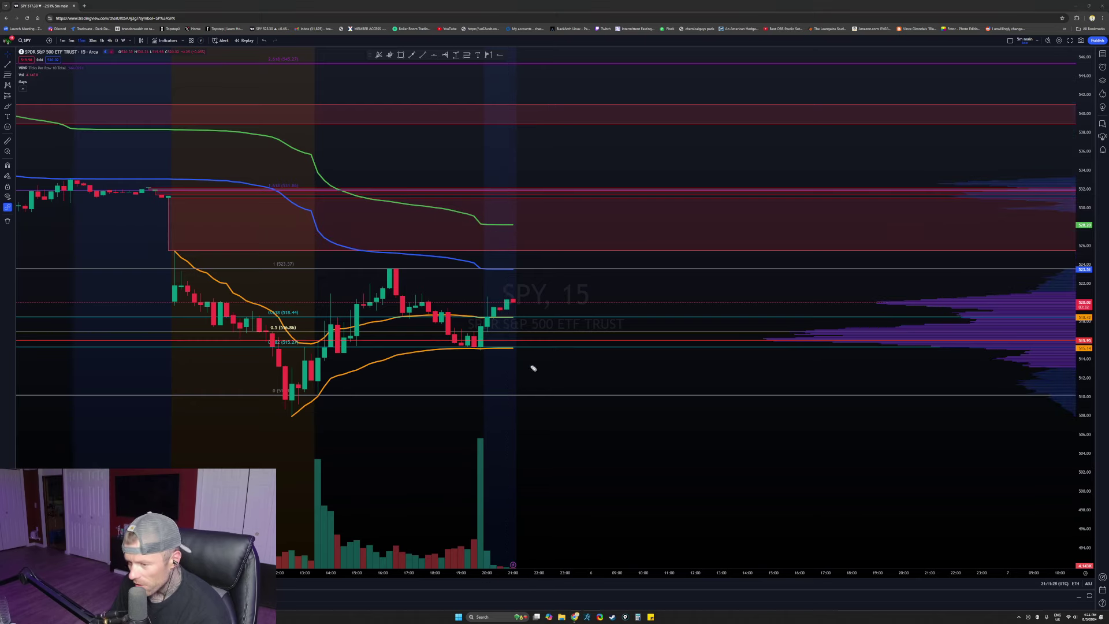
# - Sketch a retest of the Fibonacci pocket followed by a push above the 523.57 high into the gap, and clear the marks
pyautogui.moveTo(619, 339)
pyautogui.mouseDown()
pyautogui.moveTo(507, 337)
pyautogui.moveTo(521, 340)
pyautogui.mouseUp()
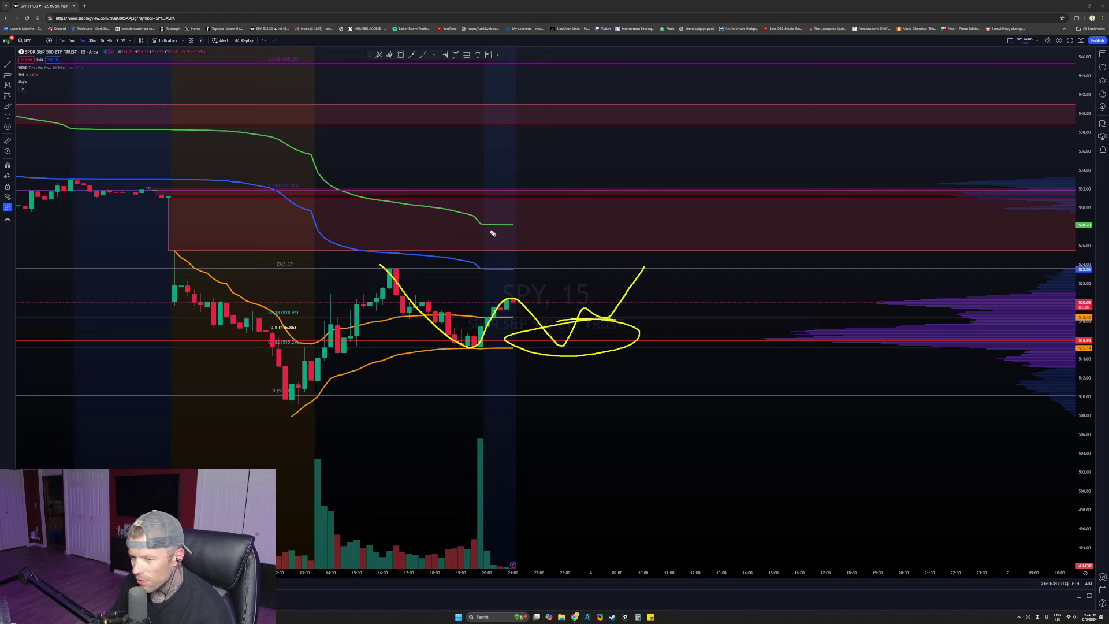
pyautogui.moveTo(655, 234); pyautogui.dragTo(417, 254)
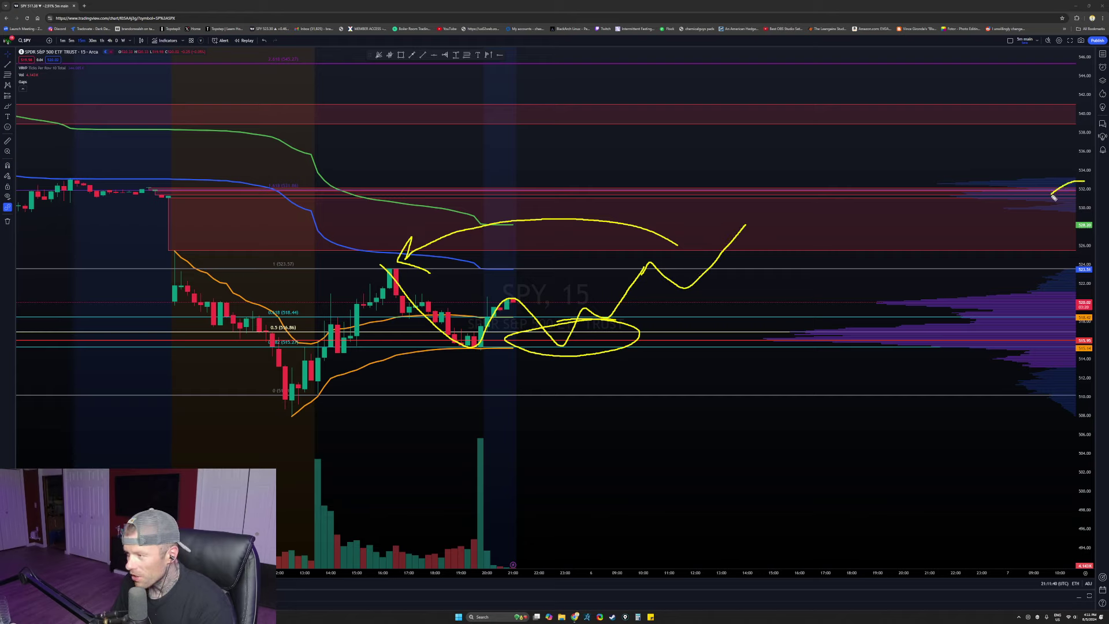
pyautogui.moveTo(1055, 197); pyautogui.dragTo(1080, 207)
pyautogui.moveTo(315, 172)
pyautogui.mouseDown()
pyautogui.moveTo(318, 217)
pyautogui.moveTo(240, 179)
pyautogui.mouseUp()
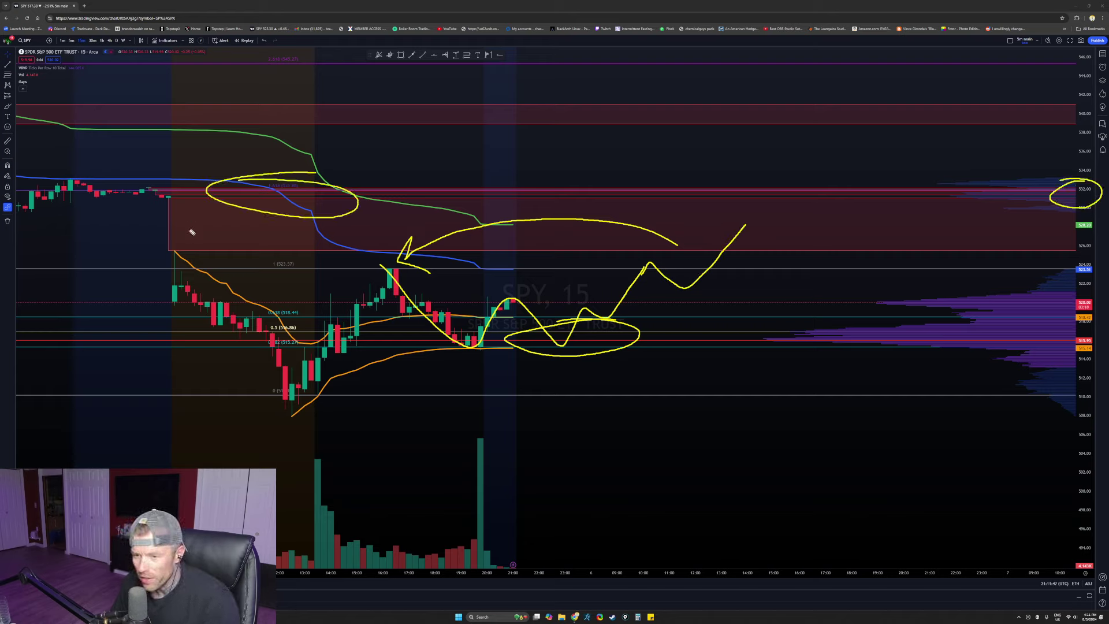
pyautogui.press('Escape')
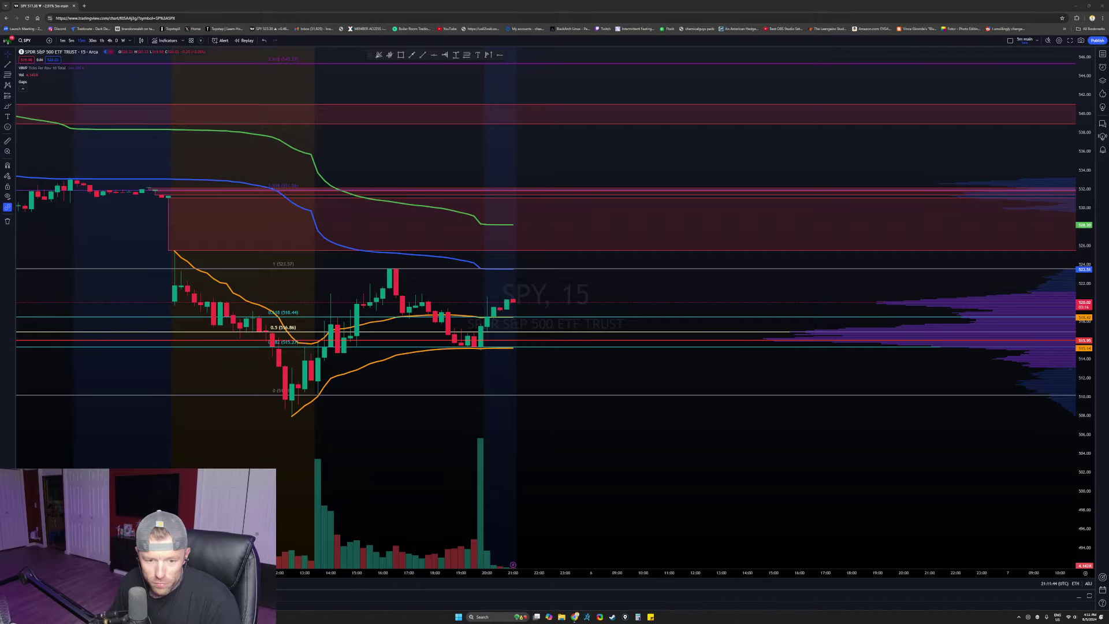
# - Examine SPY's August 5 price action against the volume profile, anchored VWAPs and the 510.15–523.57 Fibonacci levels
pyautogui.scroll(-7, 503, 403)
pyautogui.moveTo(628, 411); pyautogui.dragTo(562, 423)
pyautogui.scroll(6, 532, 438)
pyautogui.moveTo(493, 417); pyautogui.dragTo(802, 388)
pyautogui.moveTo(1085, 358); pyautogui.dragTo(1084, 199)
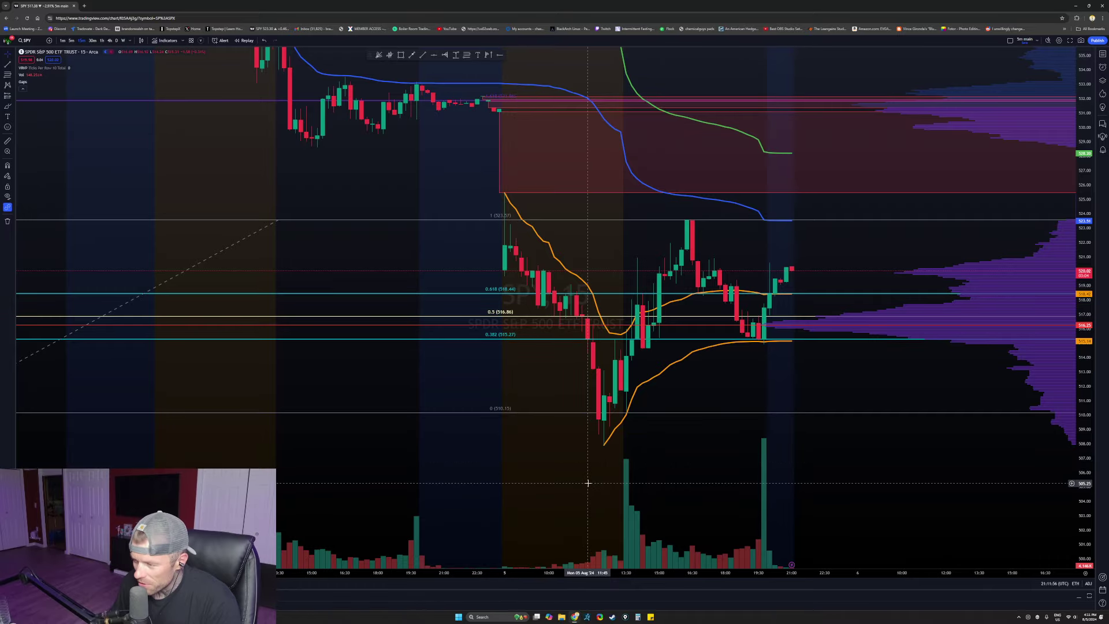
pyautogui.scroll(5, 687, 359)
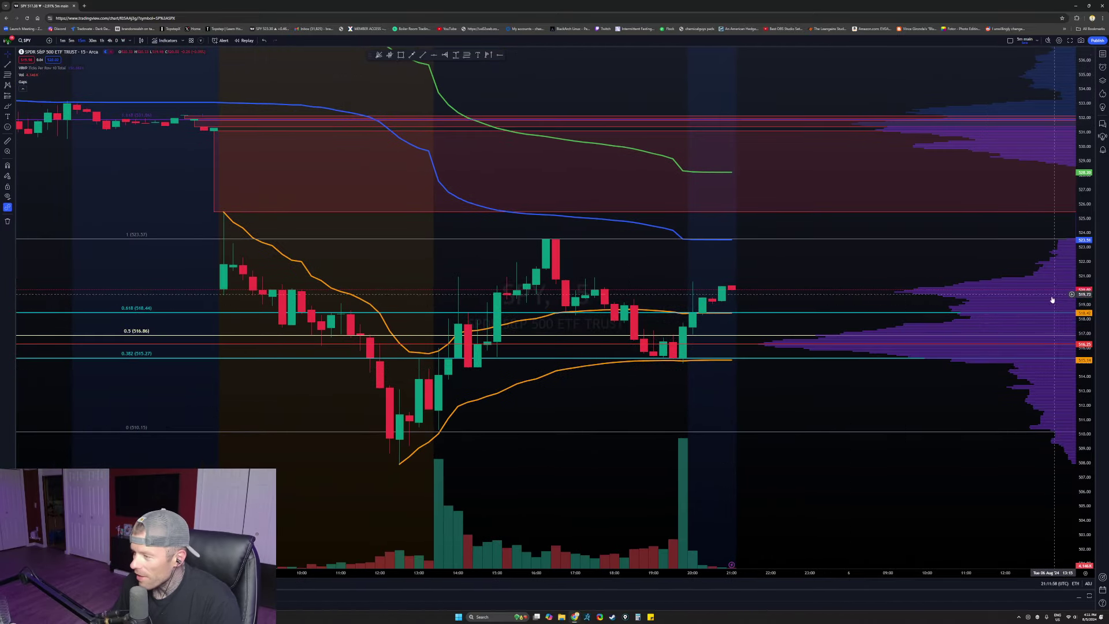
pyautogui.moveTo(804, 392); pyautogui.dragTo(803, 389)
pyautogui.scroll(-3, 792, 400)
pyautogui.scroll(4, 782, 394)
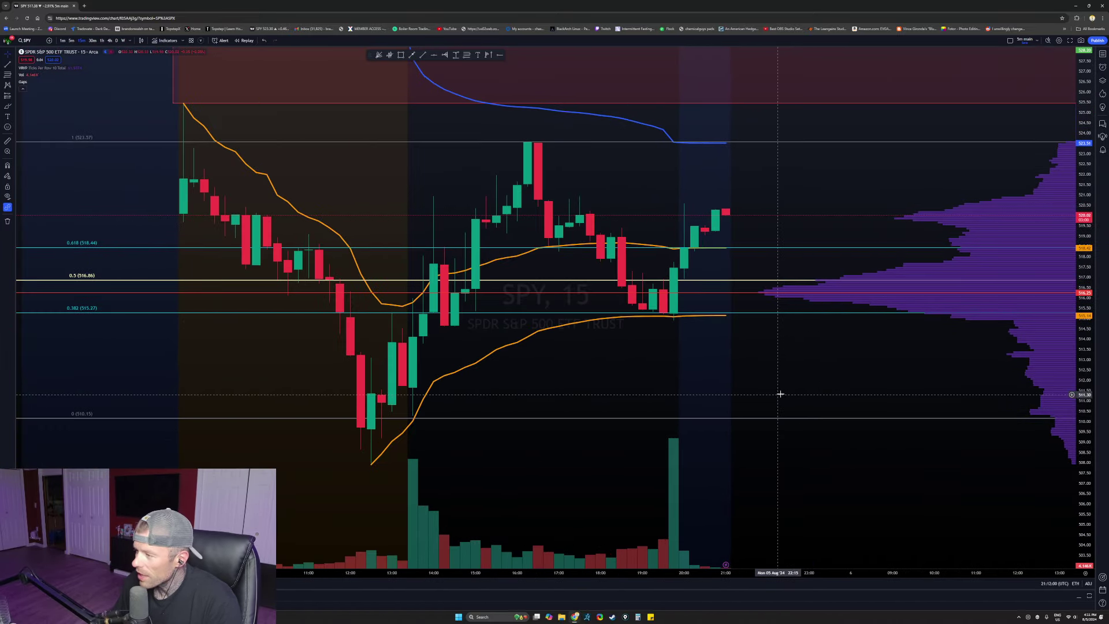
pyautogui.moveTo(1083, 259); pyautogui.dragTo(1083, 293)
pyautogui.scroll(2, 564, 426)
pyautogui.moveTo(486, 385); pyautogui.dragTo(532, 401)
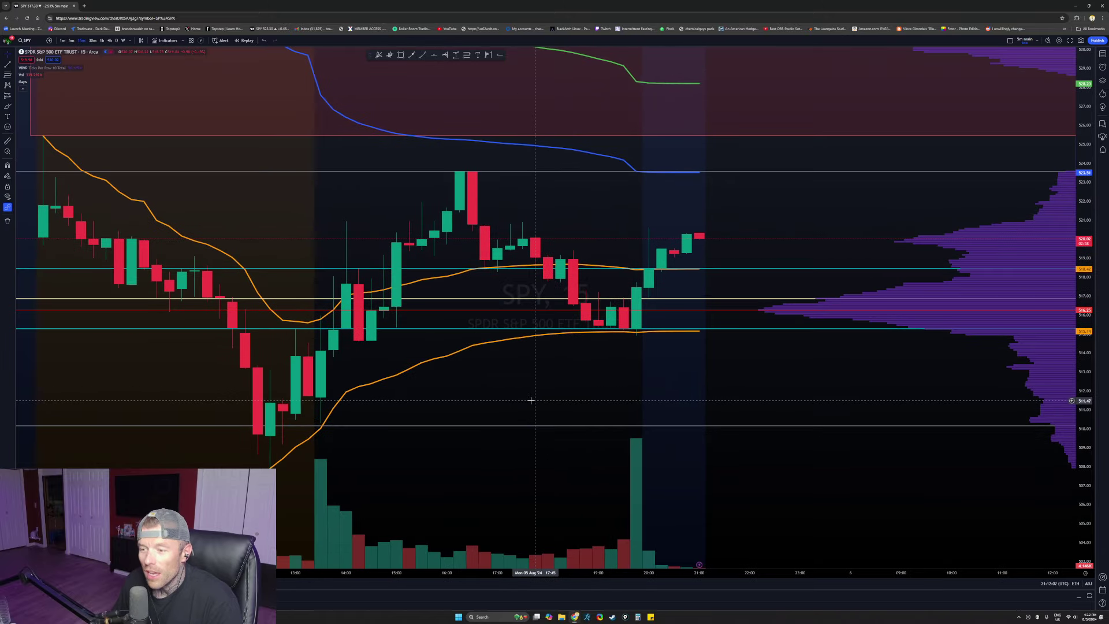
pyautogui.scroll(-5, 537, 402)
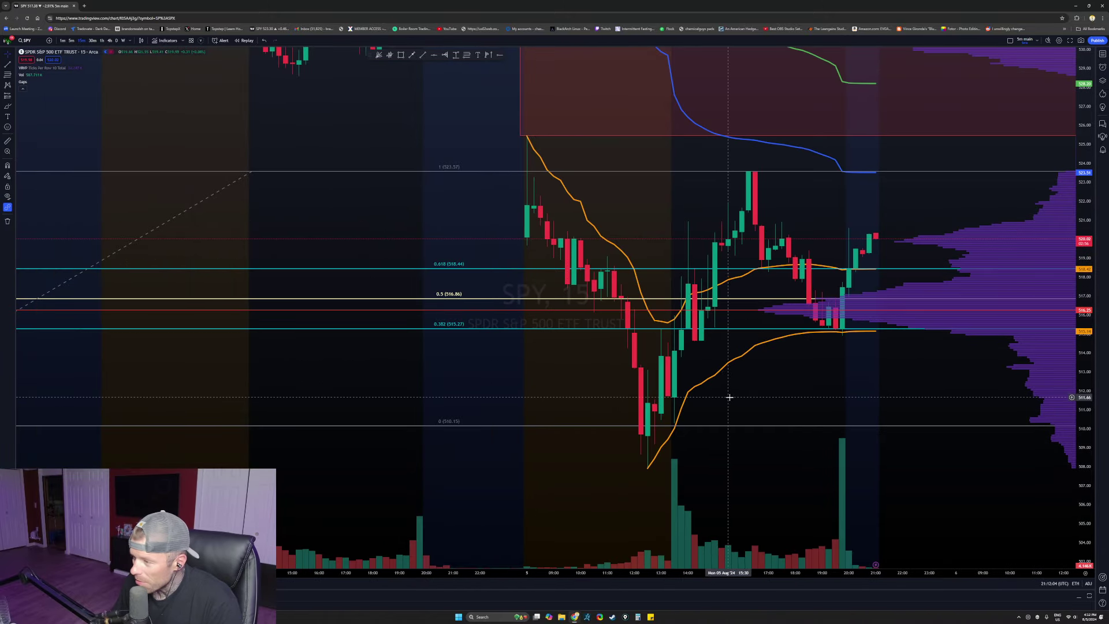
pyautogui.scroll(3, 569, 370)
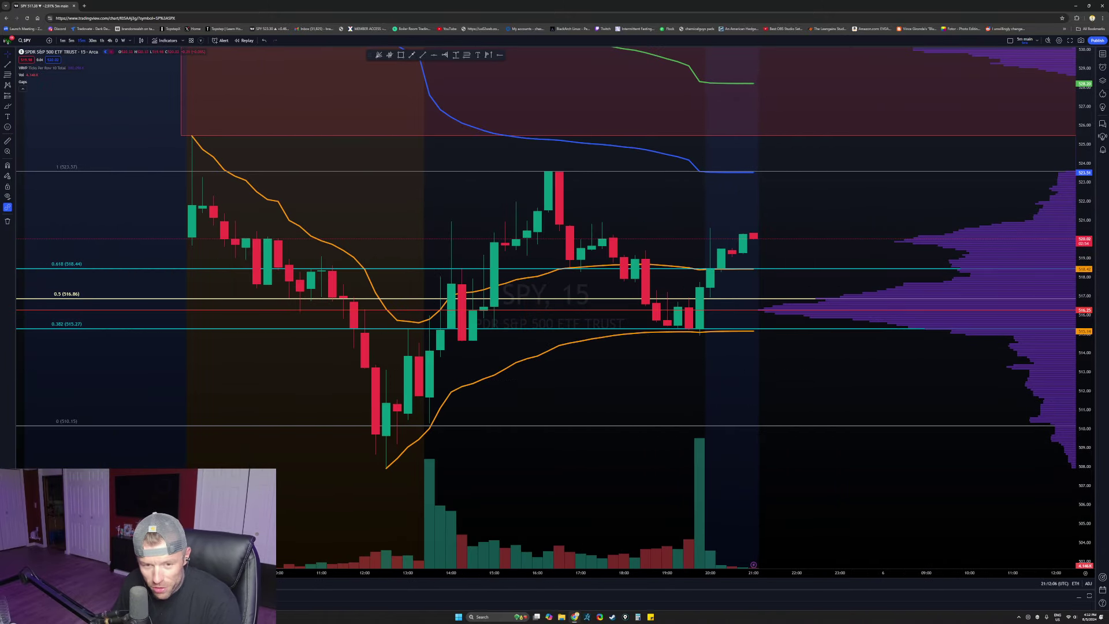